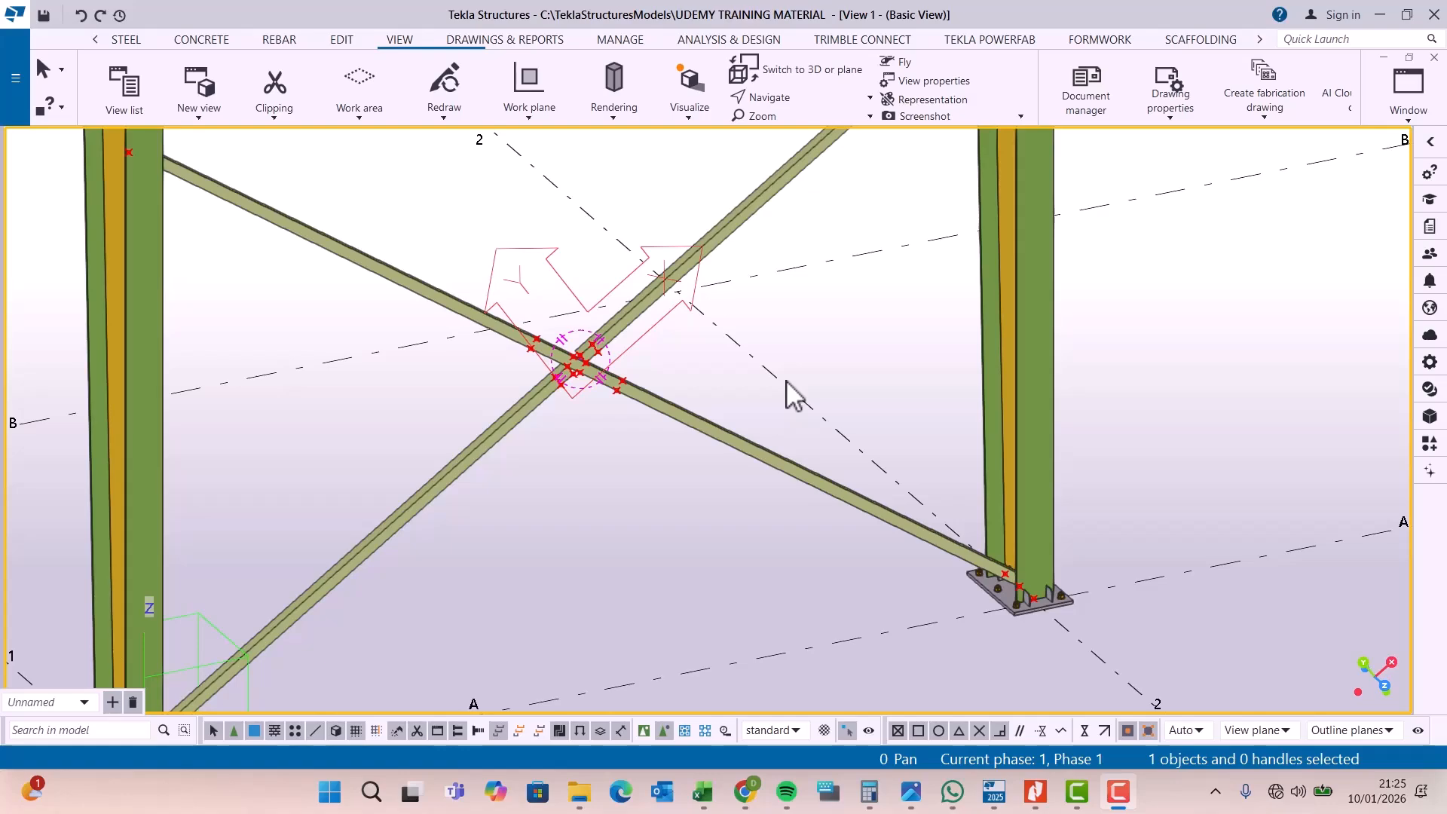
- Create a six-cornered contour plate over the brace crossing, using the reference points on the angle braces as its corners
scroll(578, 356, "up", 5)
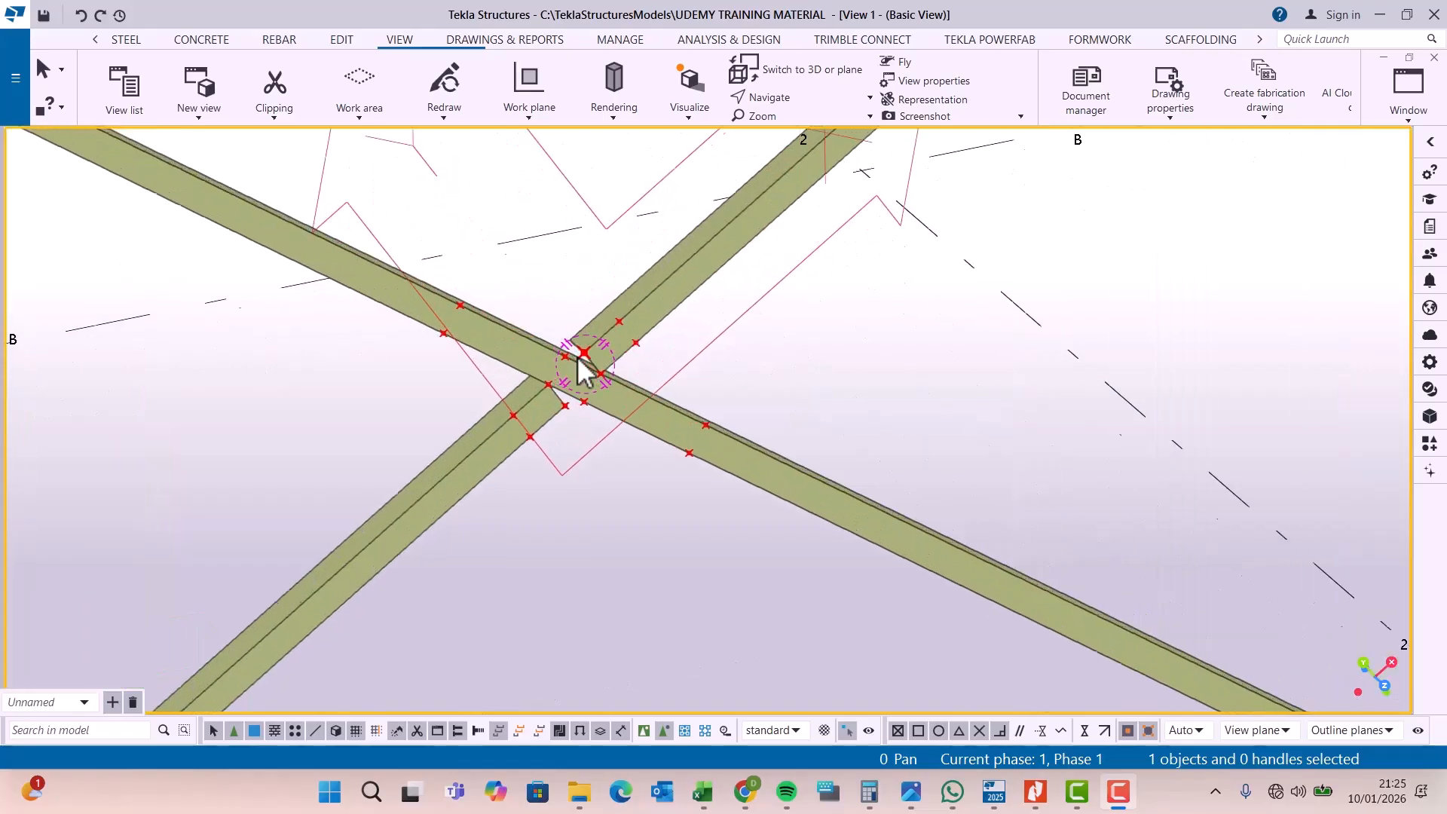
left_click(124, 40)
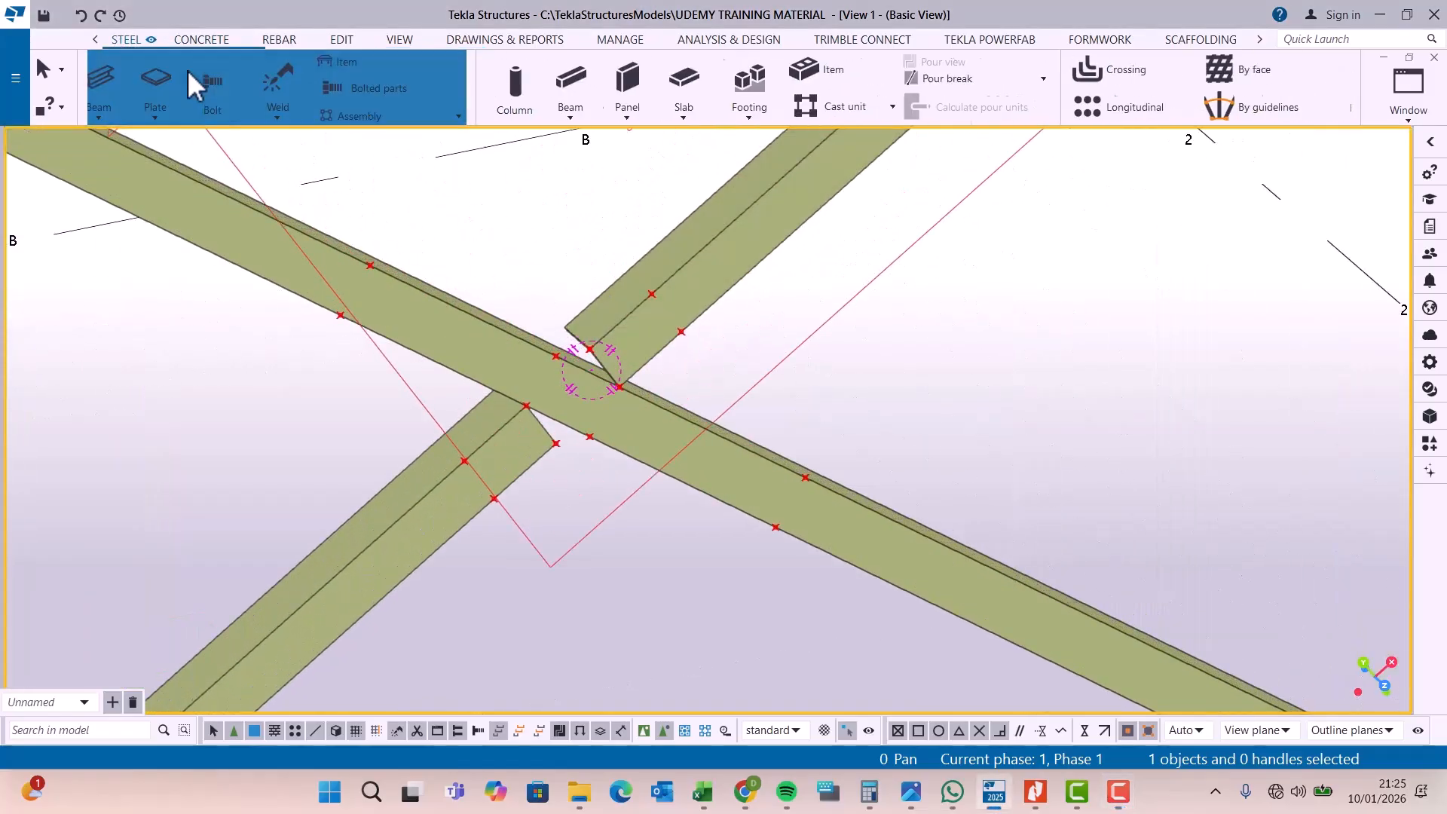
left_click(229, 81)
scroll(539, 479, "up", 2)
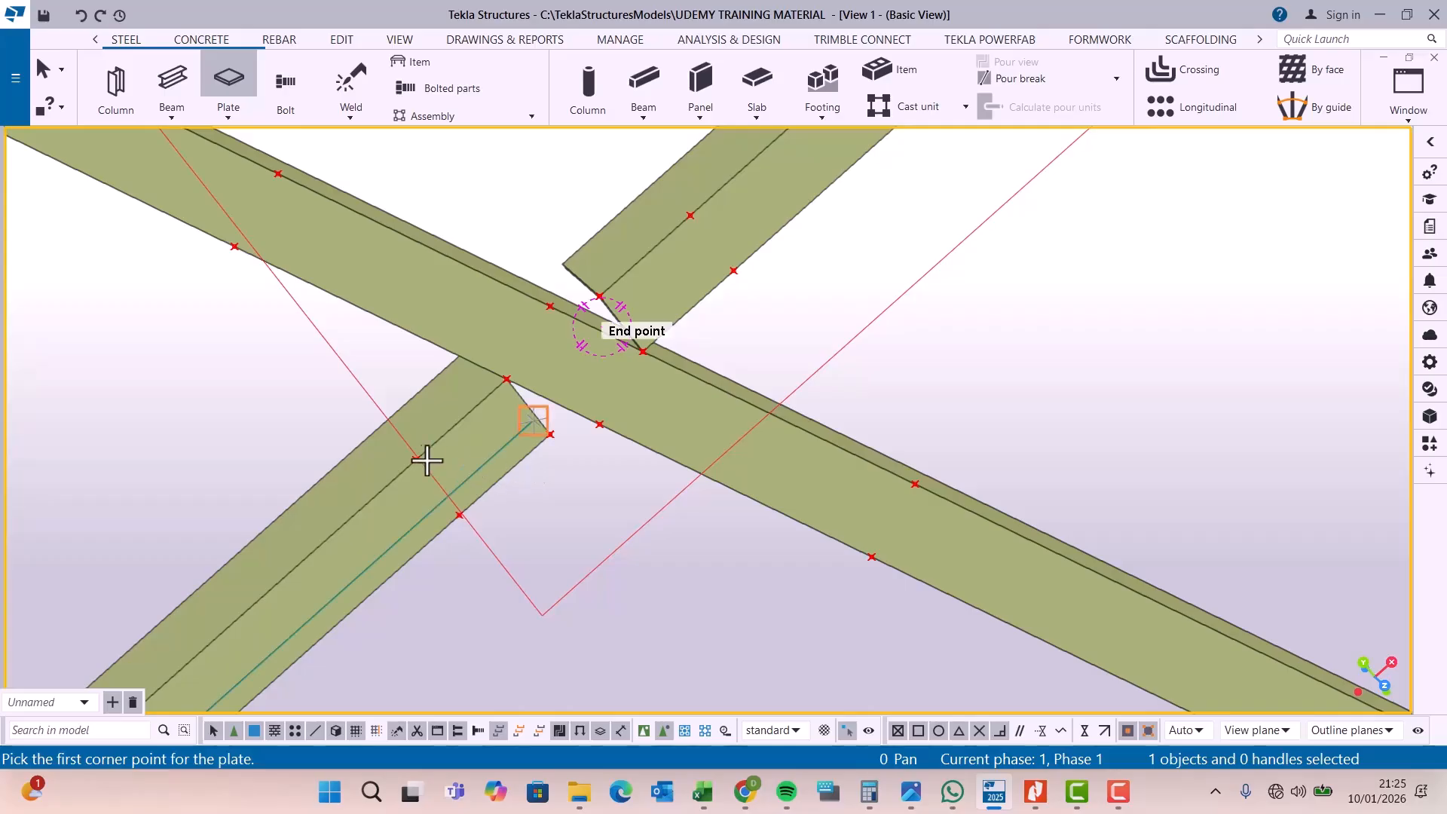
scroll(490, 445, "down", 1)
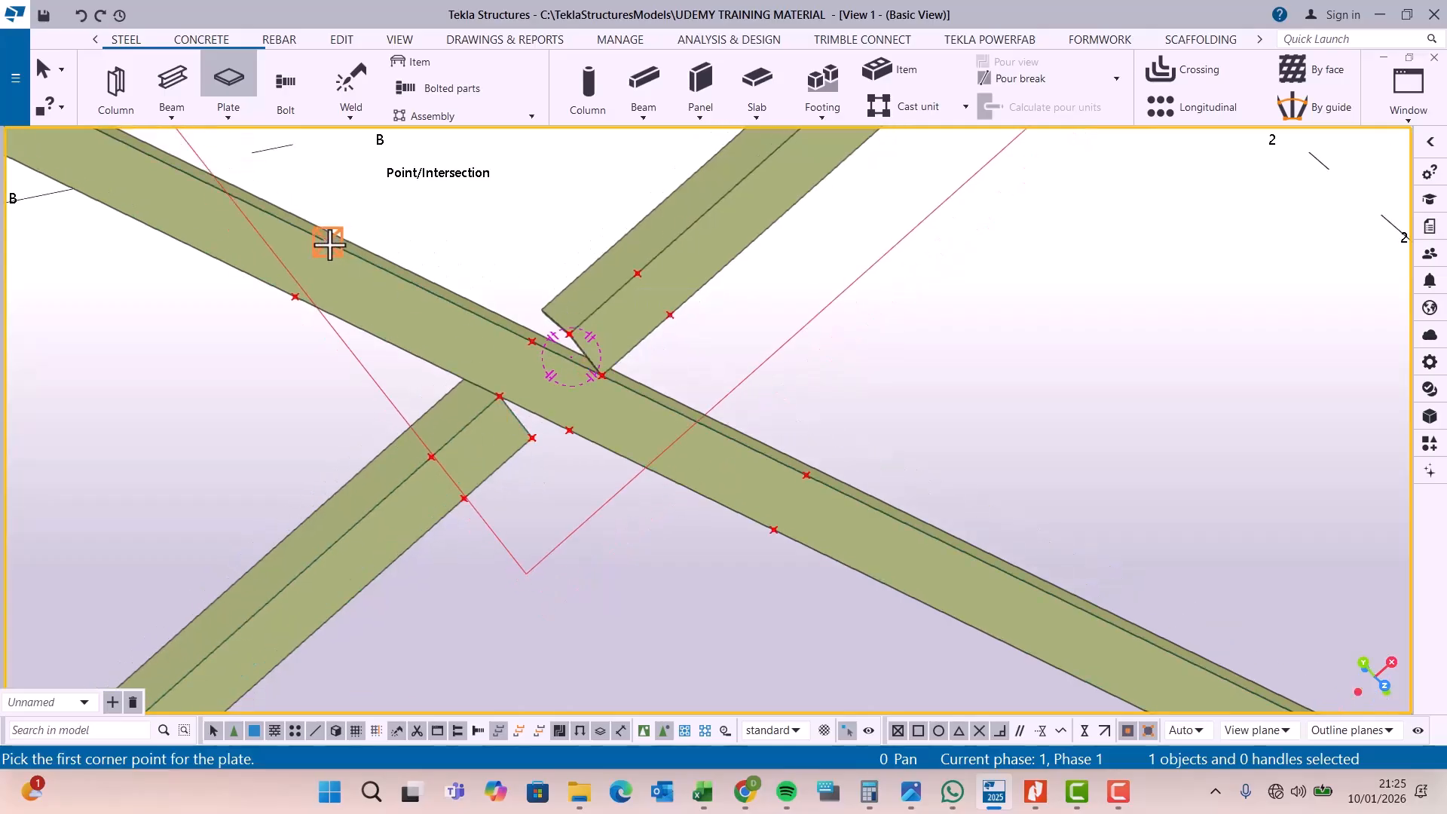
left_click(329, 243)
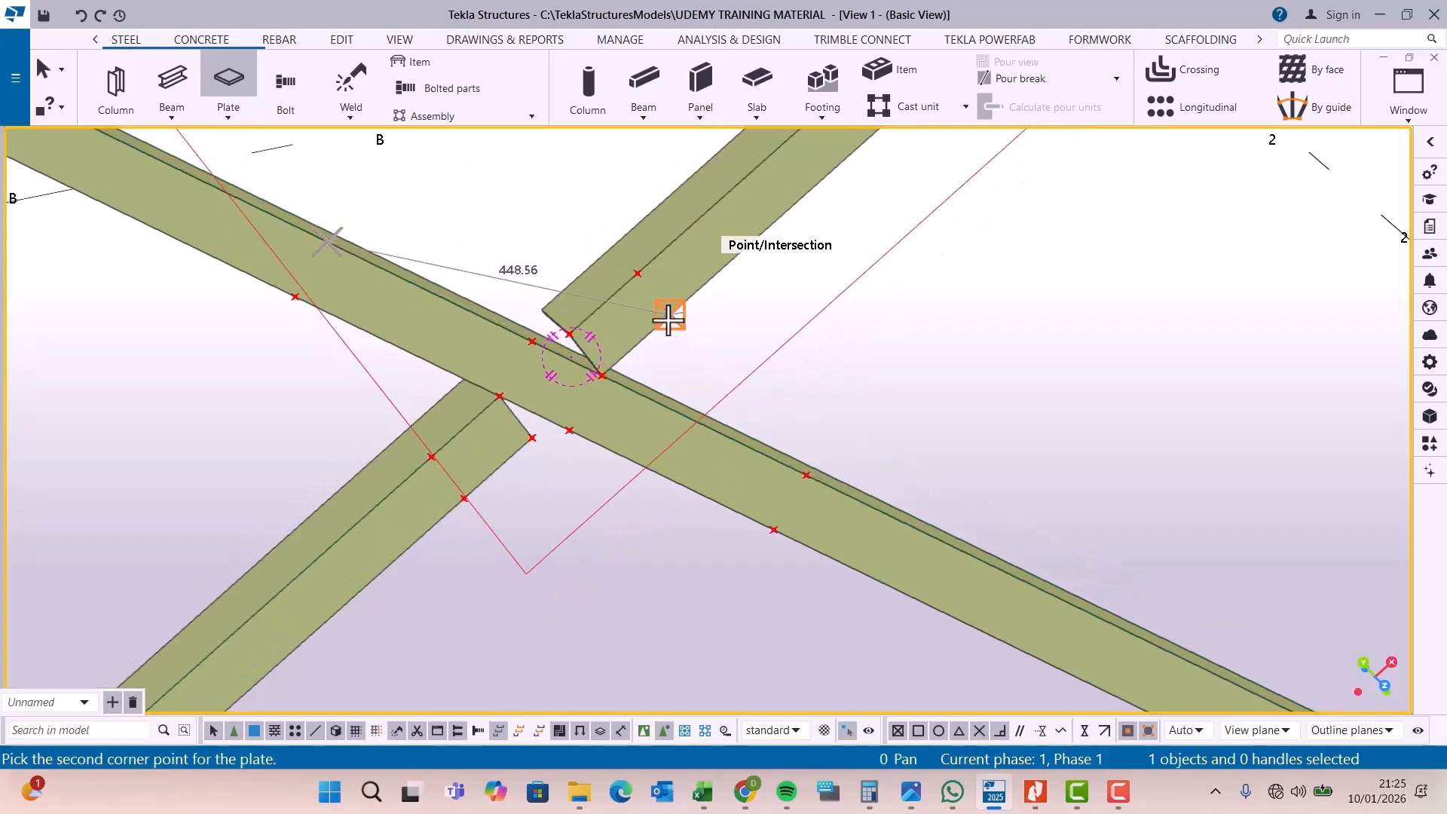
left_click(638, 265)
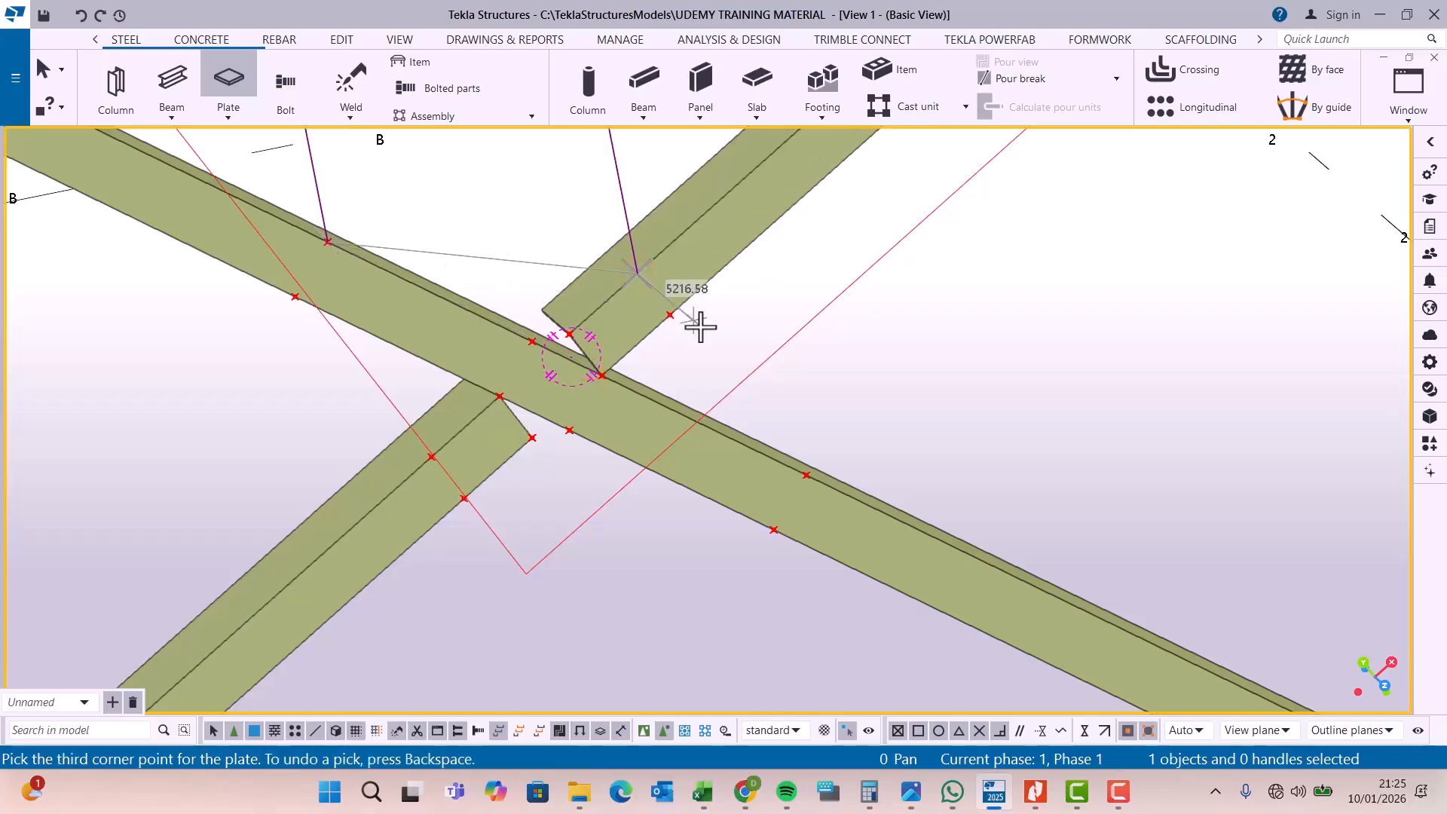
left_click(806, 471)
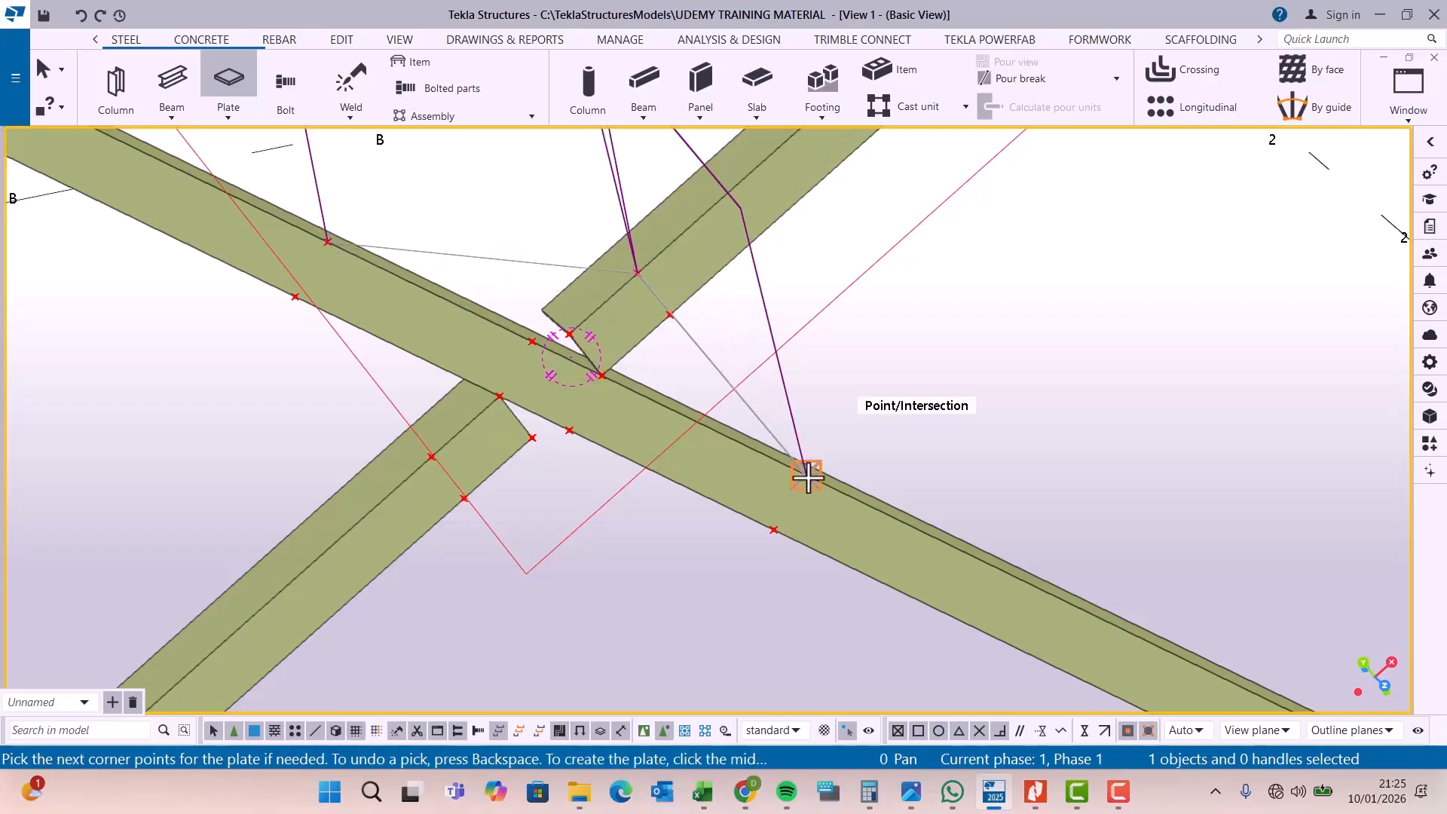
left_click(773, 531)
left_click(464, 497)
left_click(294, 296)
left_click(329, 243)
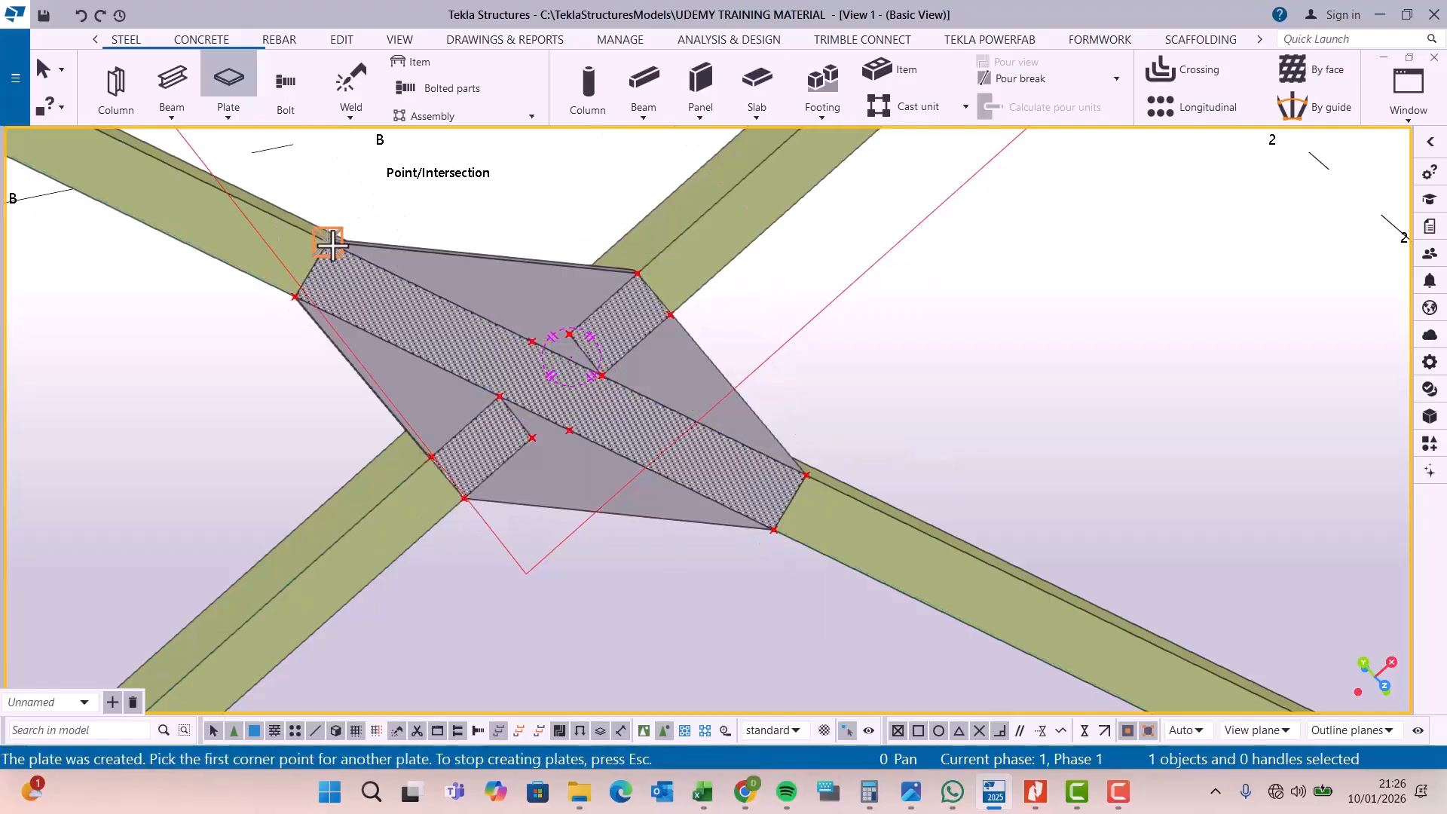
right_click(514, 197)
left_click(557, 210)
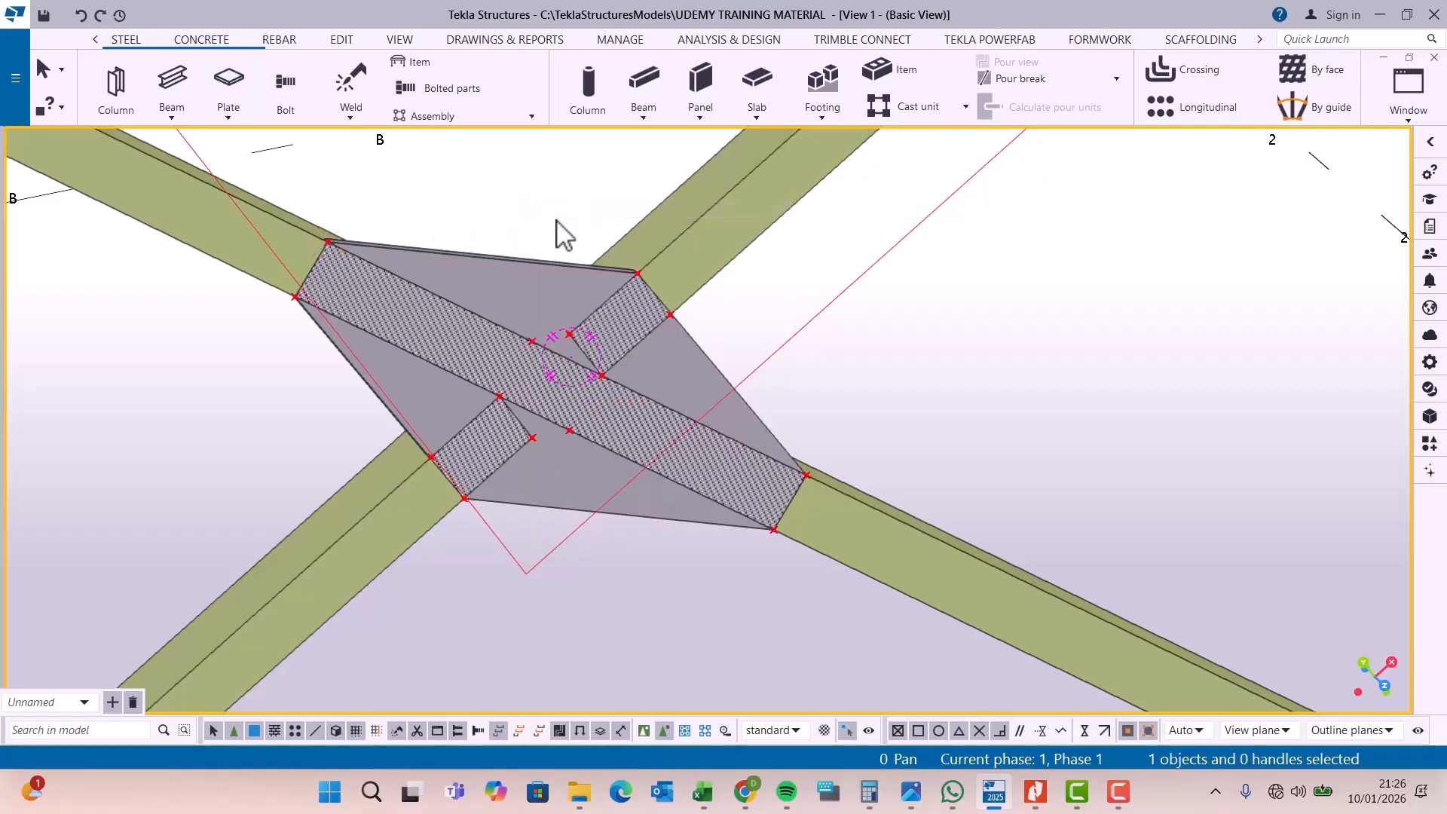
- Set the crossing plate's depth position to Behind and apply the modification
left_click(400, 39)
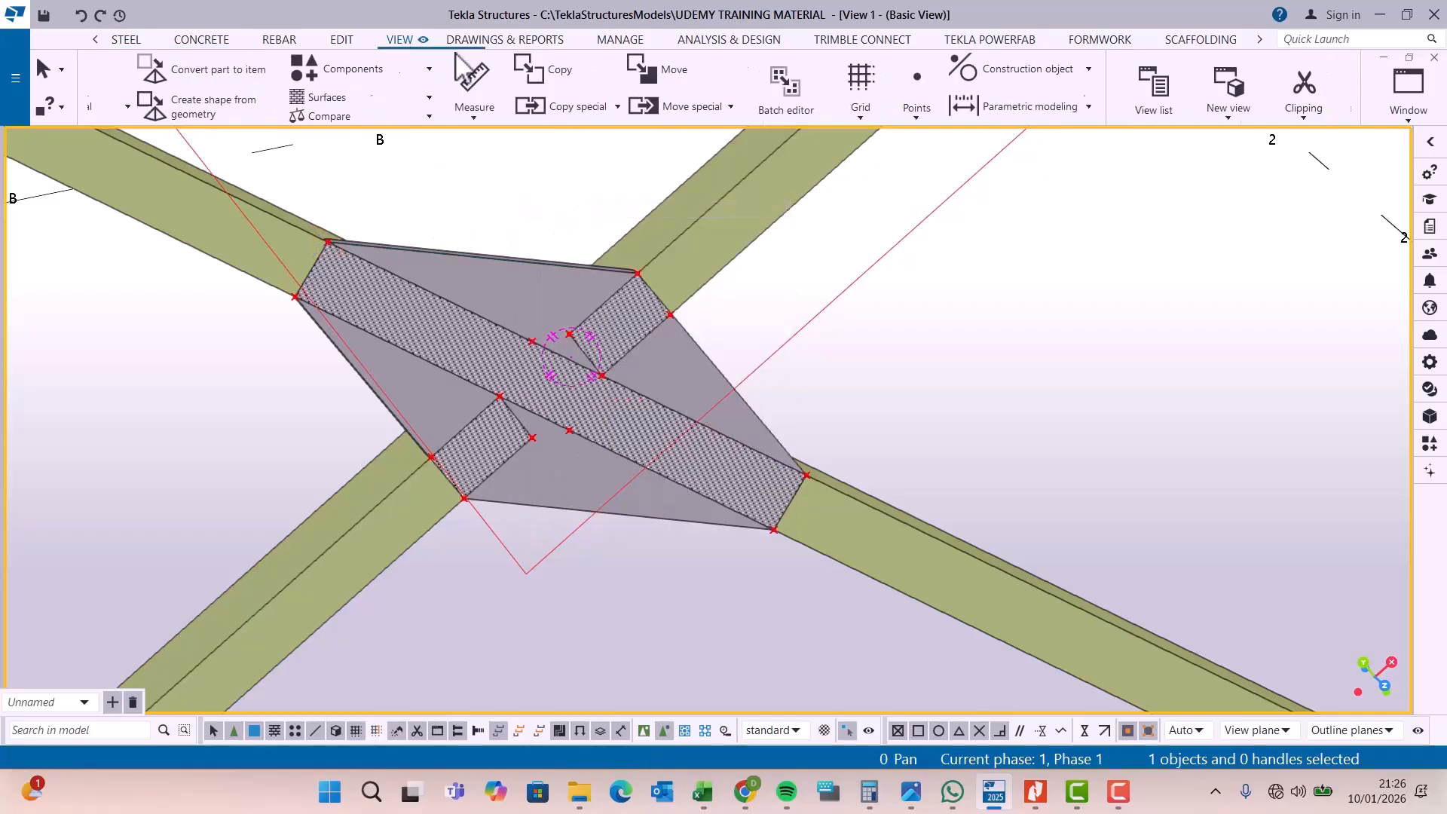
left_click(800, 99)
left_click(812, 128)
left_click(640, 358)
mouse_move(640, 358)
left_mouse_down()
mouse_move(716, 168)
mouse_move(907, 210)
mouse_move(690, 221)
mouse_move(429, 327)
mouse_move(407, 362)
mouse_move(326, 375)
mouse_move(545, 314)
mouse_move(612, 324)
mouse_move(681, 294)
mouse_move(567, 306)
mouse_move(458, 339)
mouse_move(636, 301)
mouse_move(640, 379)
left_mouse_up()
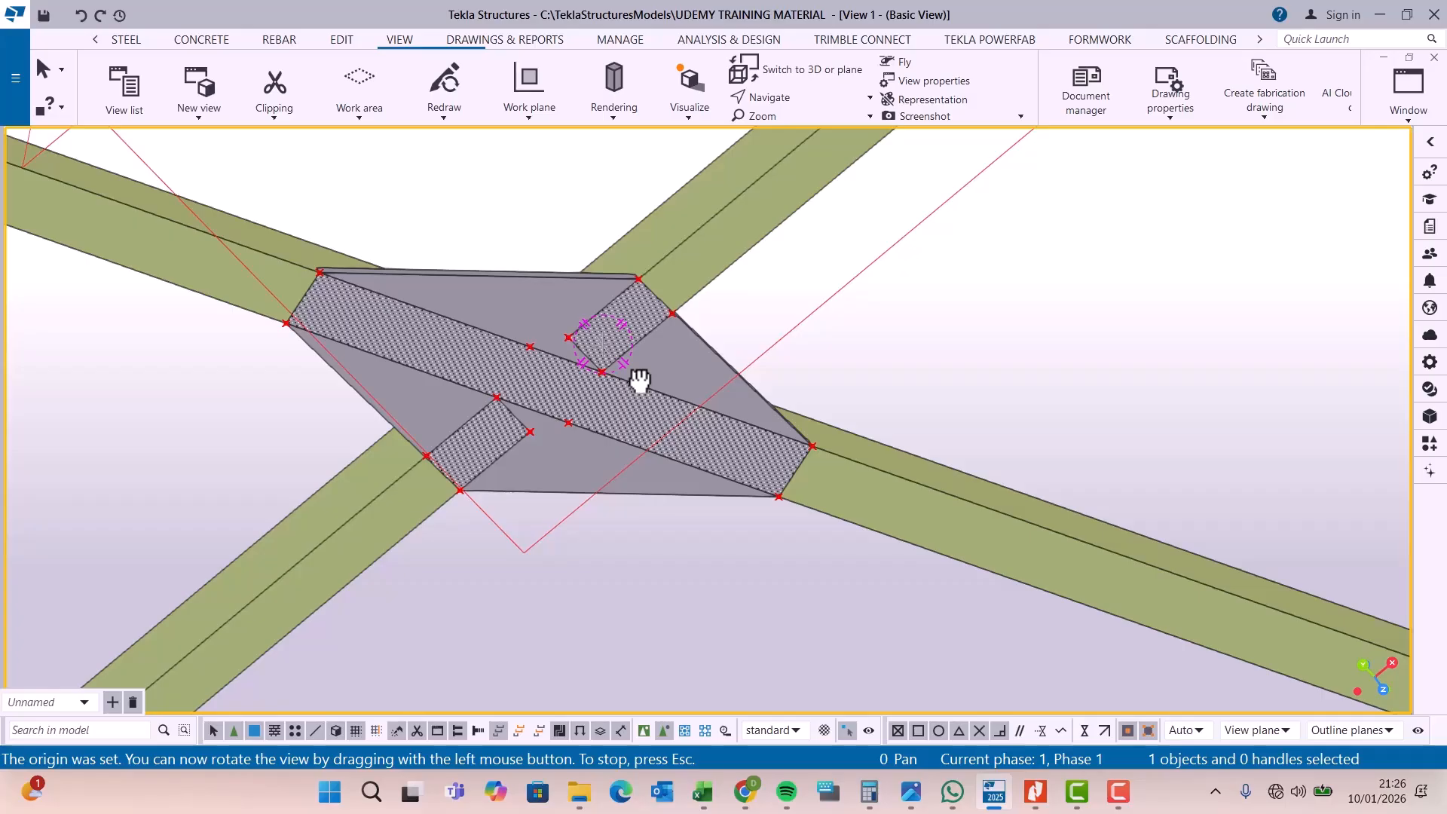
right_click(525, 182)
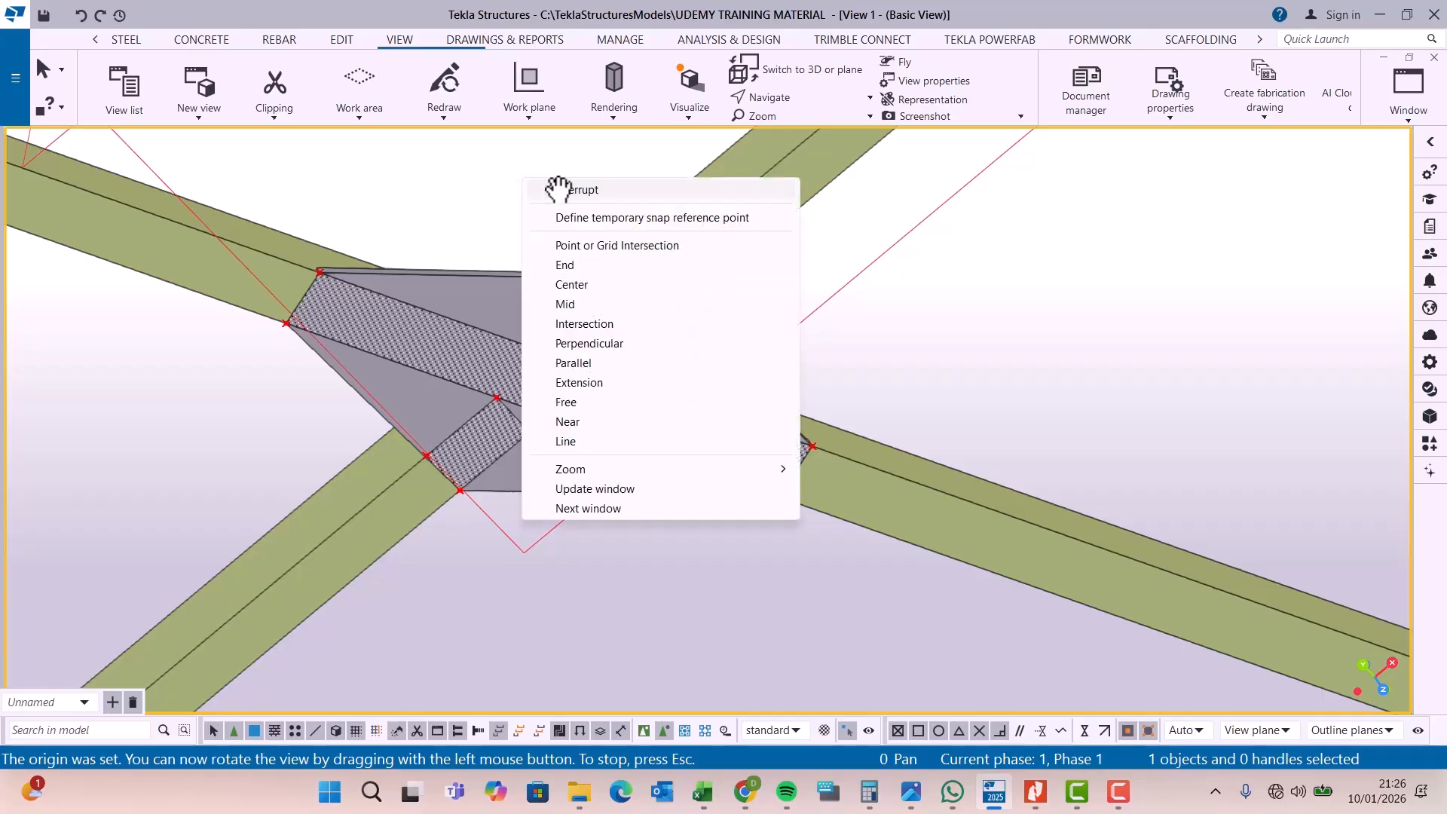
left_click(574, 191)
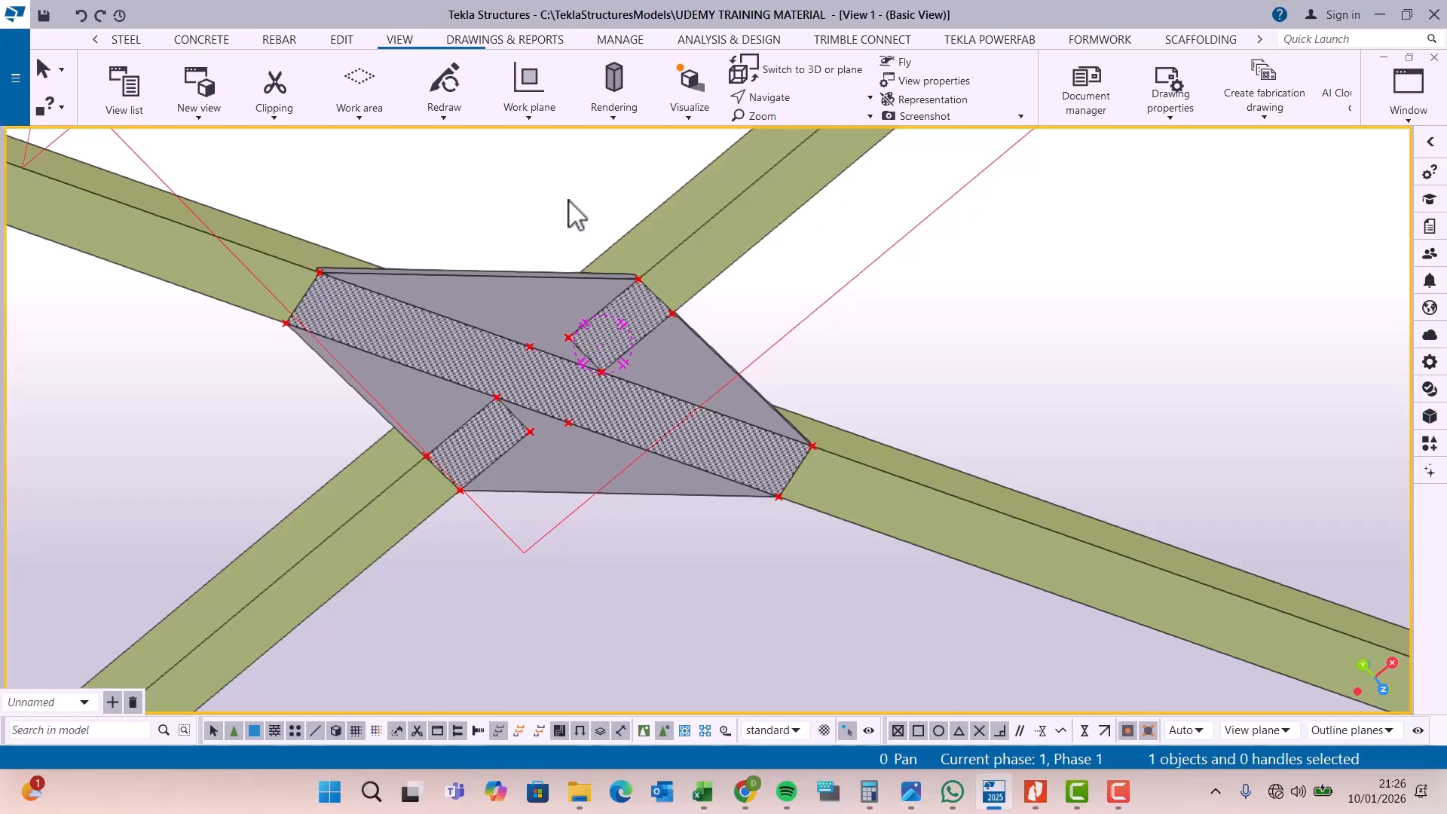
double_click(529, 293)
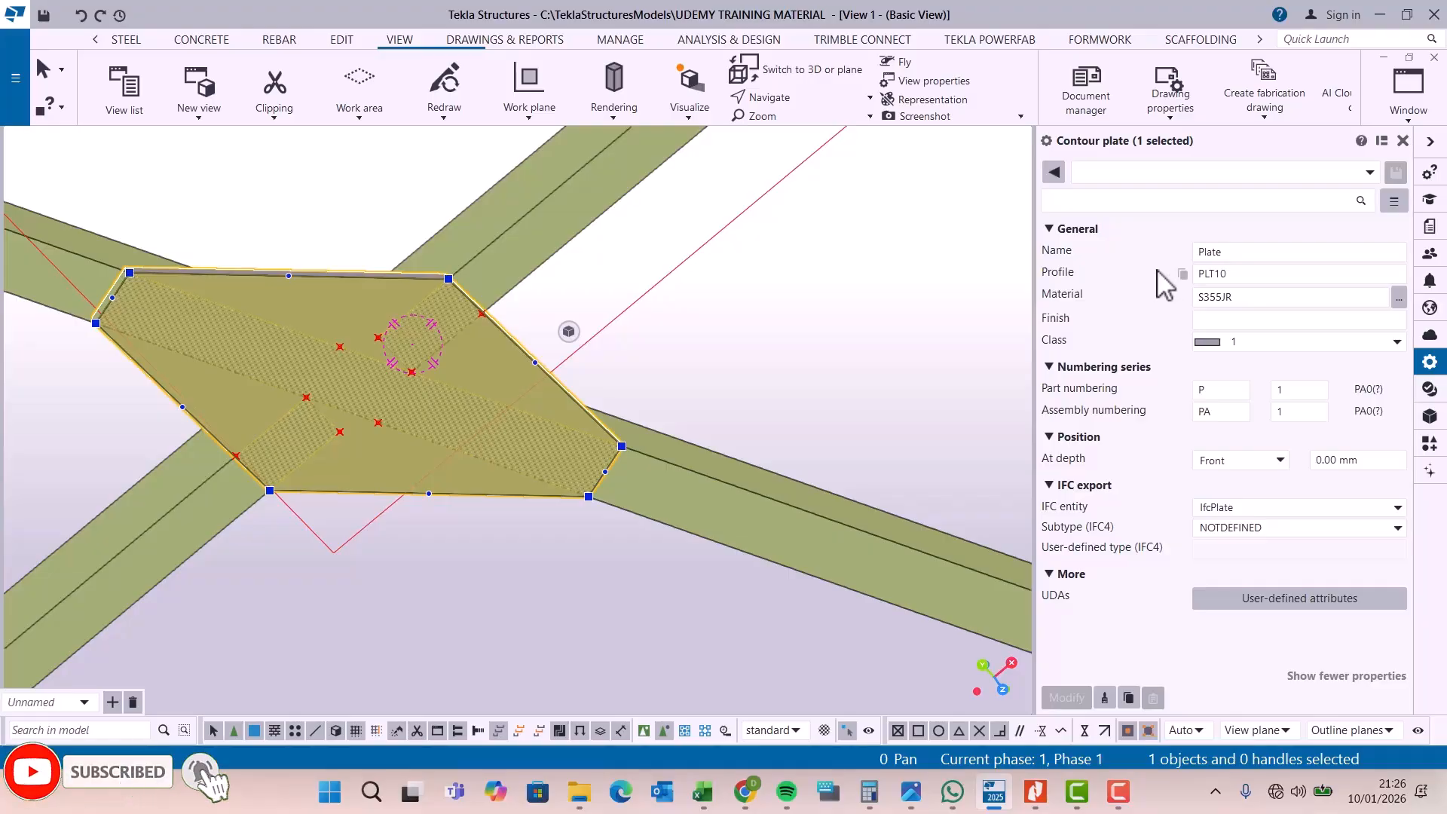
left_click(1278, 460)
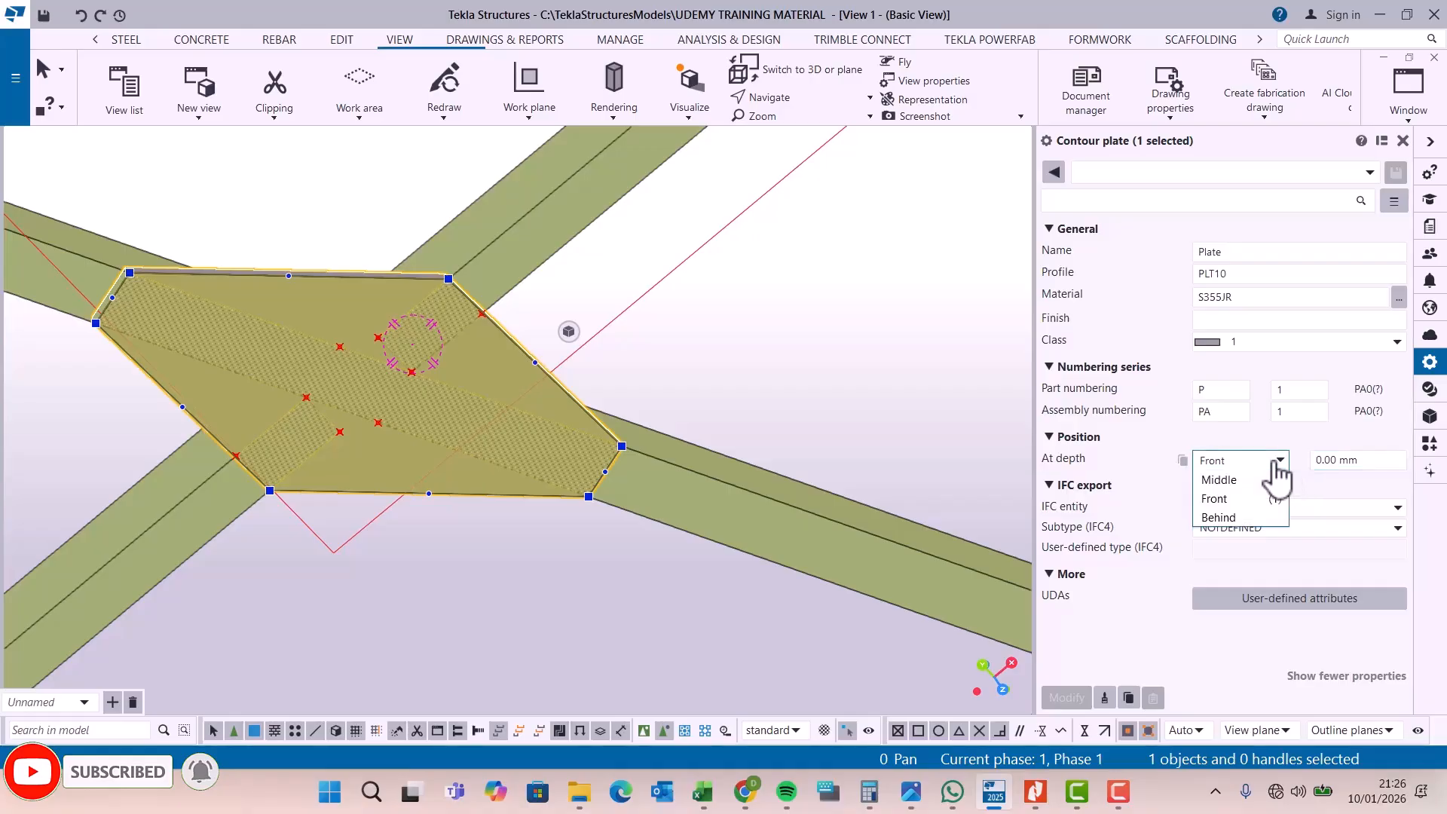
left_click(1229, 519)
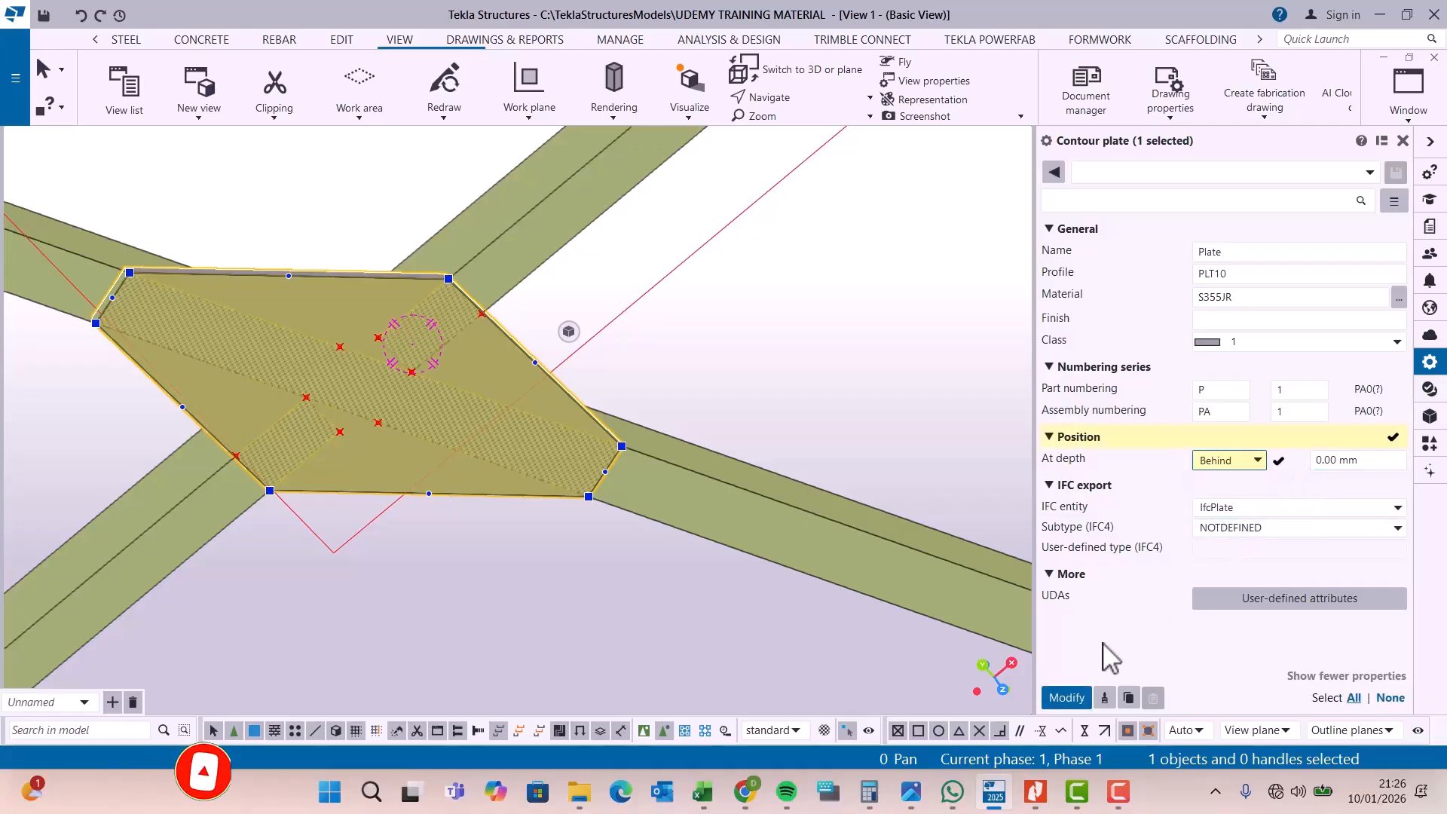
left_click(1066, 697)
left_click(631, 332)
- Orbit around the brace crossing to examine how the plate sits against the braces from the other side
scroll(409, 268, "up", 5)
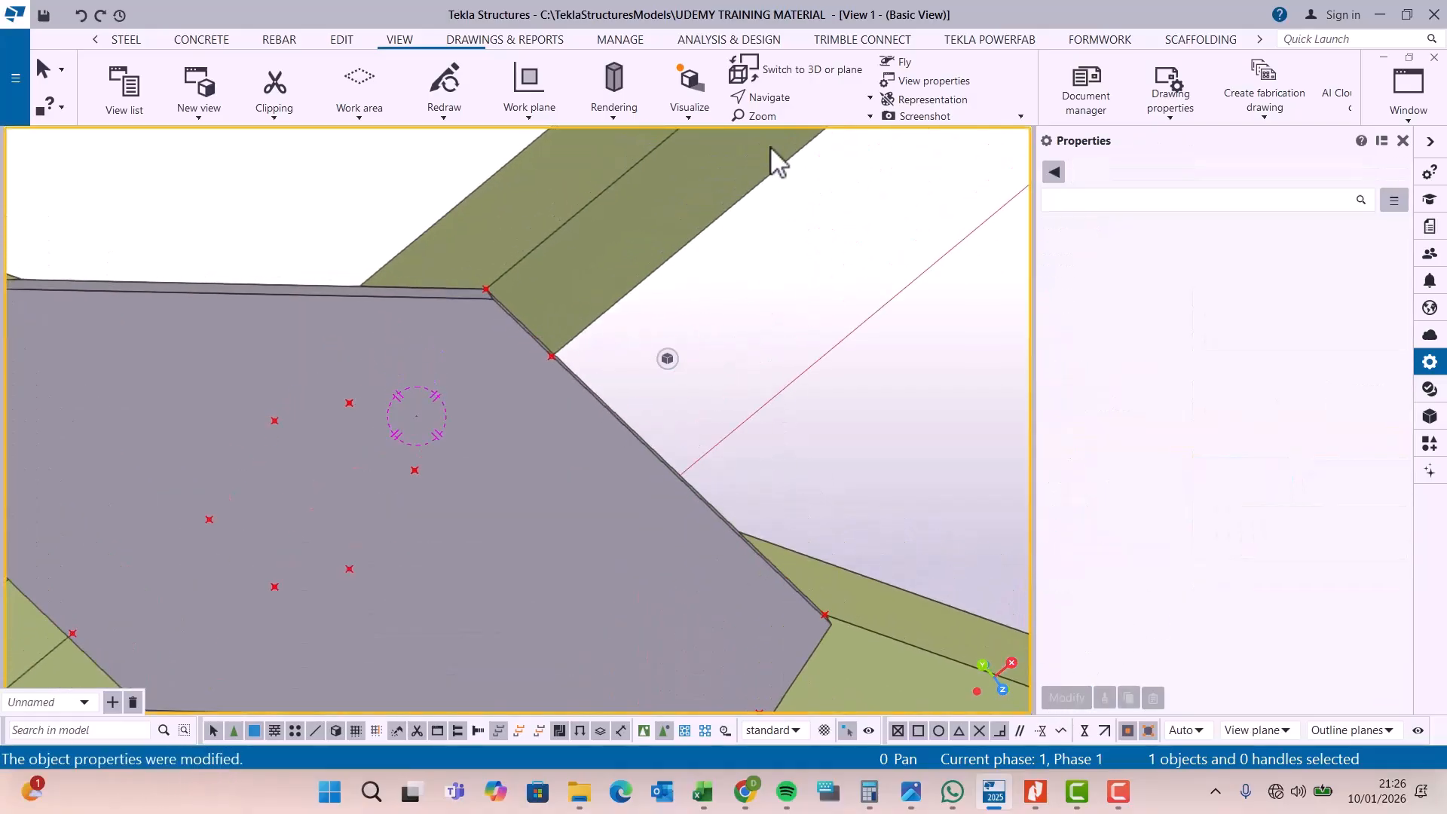
scroll(724, 322, "down", 2)
key("v")
left_click(559, 328)
left_click_drag(559, 328, 643, 255)
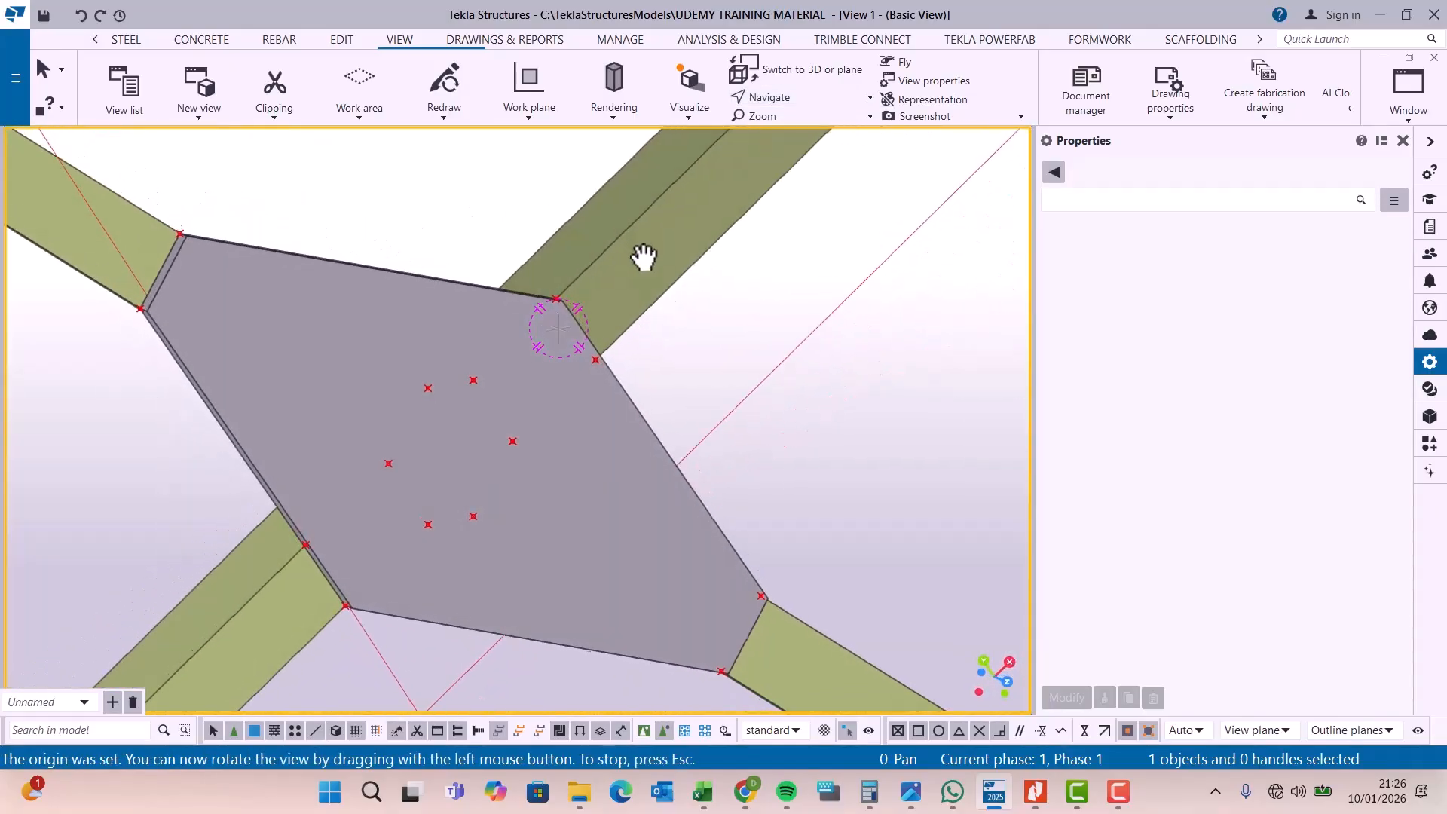
scroll(607, 338, "down", 5)
left_click_drag(578, 337, 801, 154)
right_click(801, 155)
left_click(808, 160)
scroll(613, 346, "up", 5)
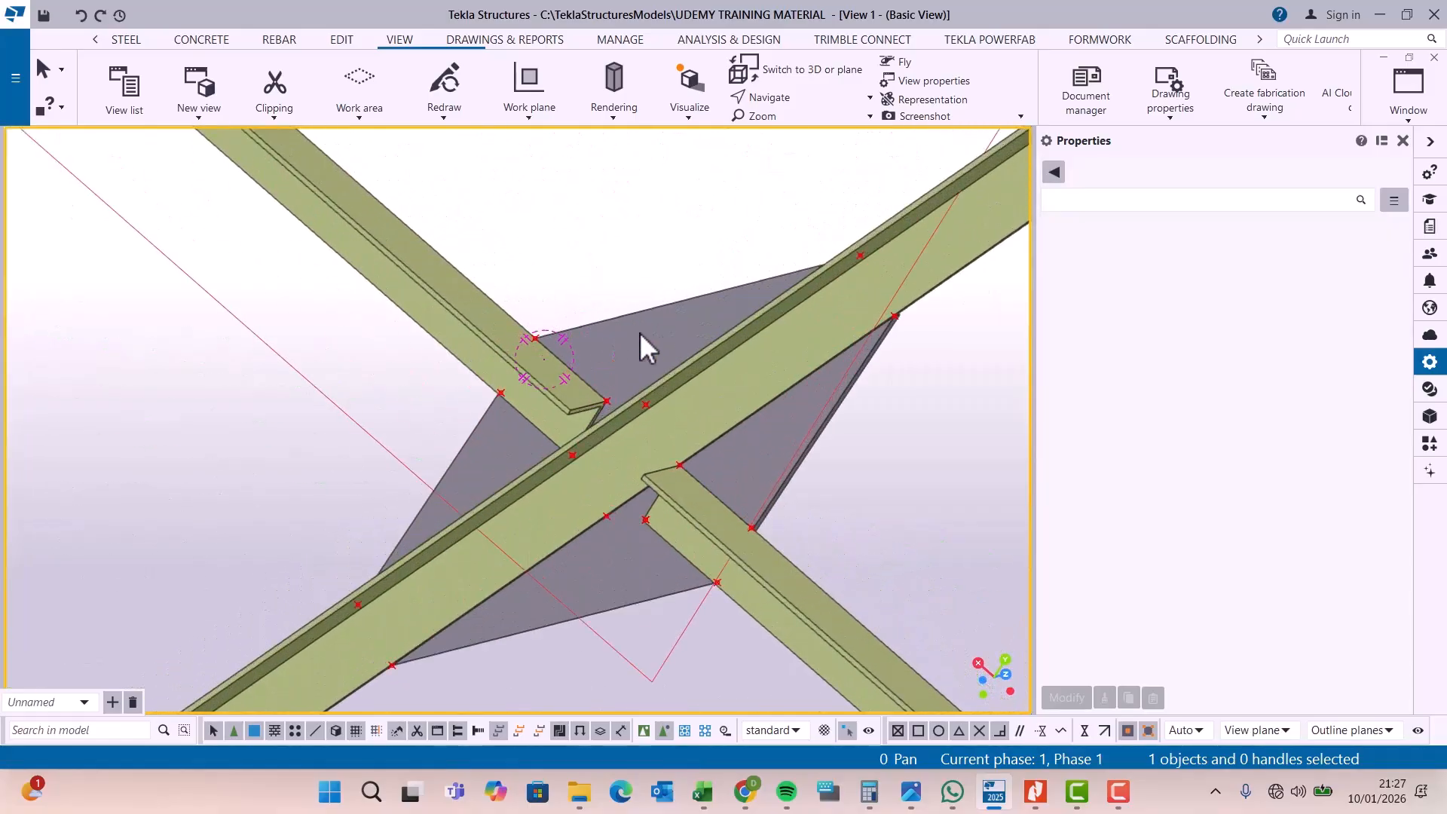
- Copy the crossing plate from a cut brace's end corner to the matching corner at the other brace crossing
left_click(640, 346)
right_click(673, 227)
left_click(720, 276)
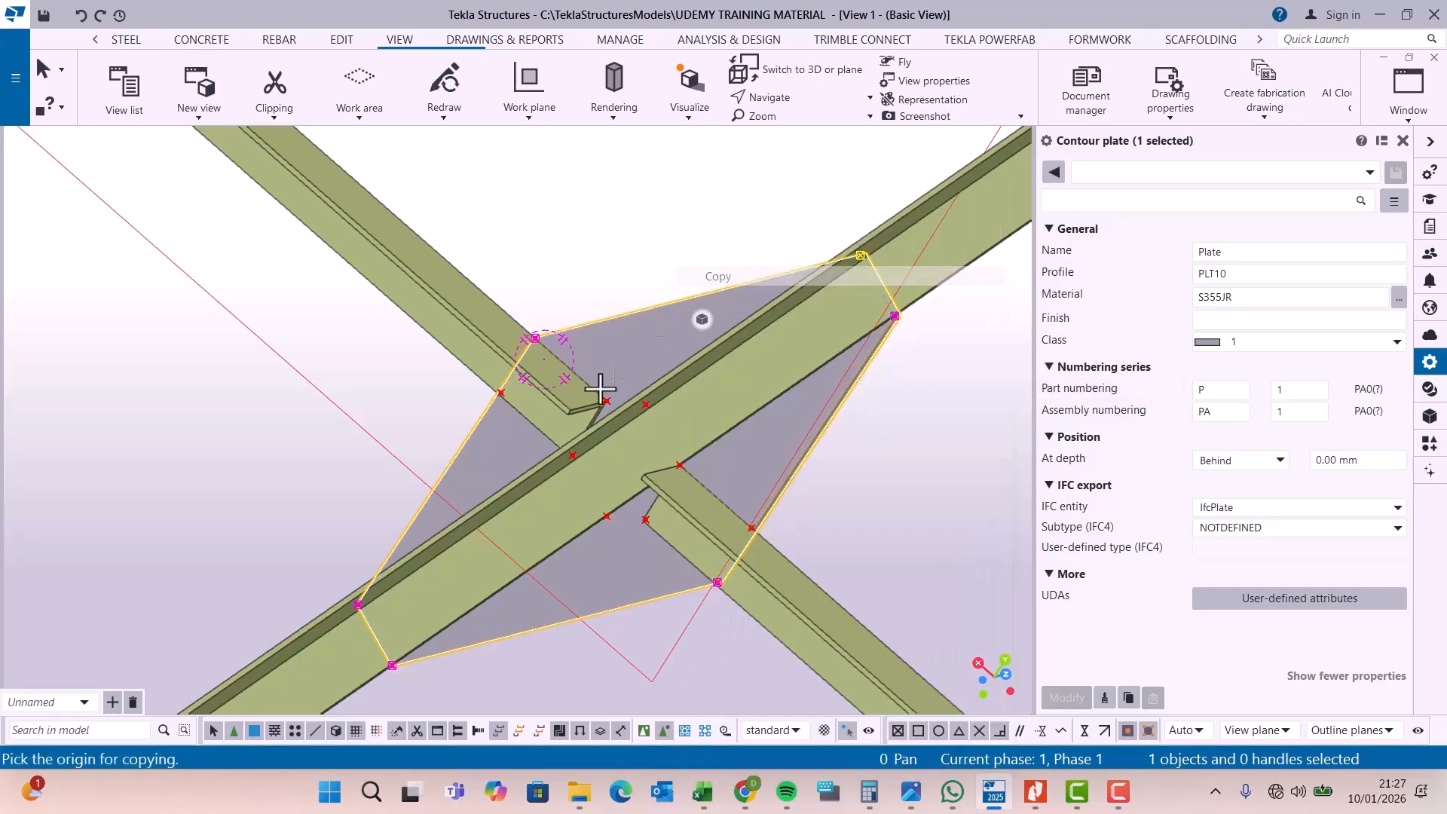
scroll(569, 405, "up", 5)
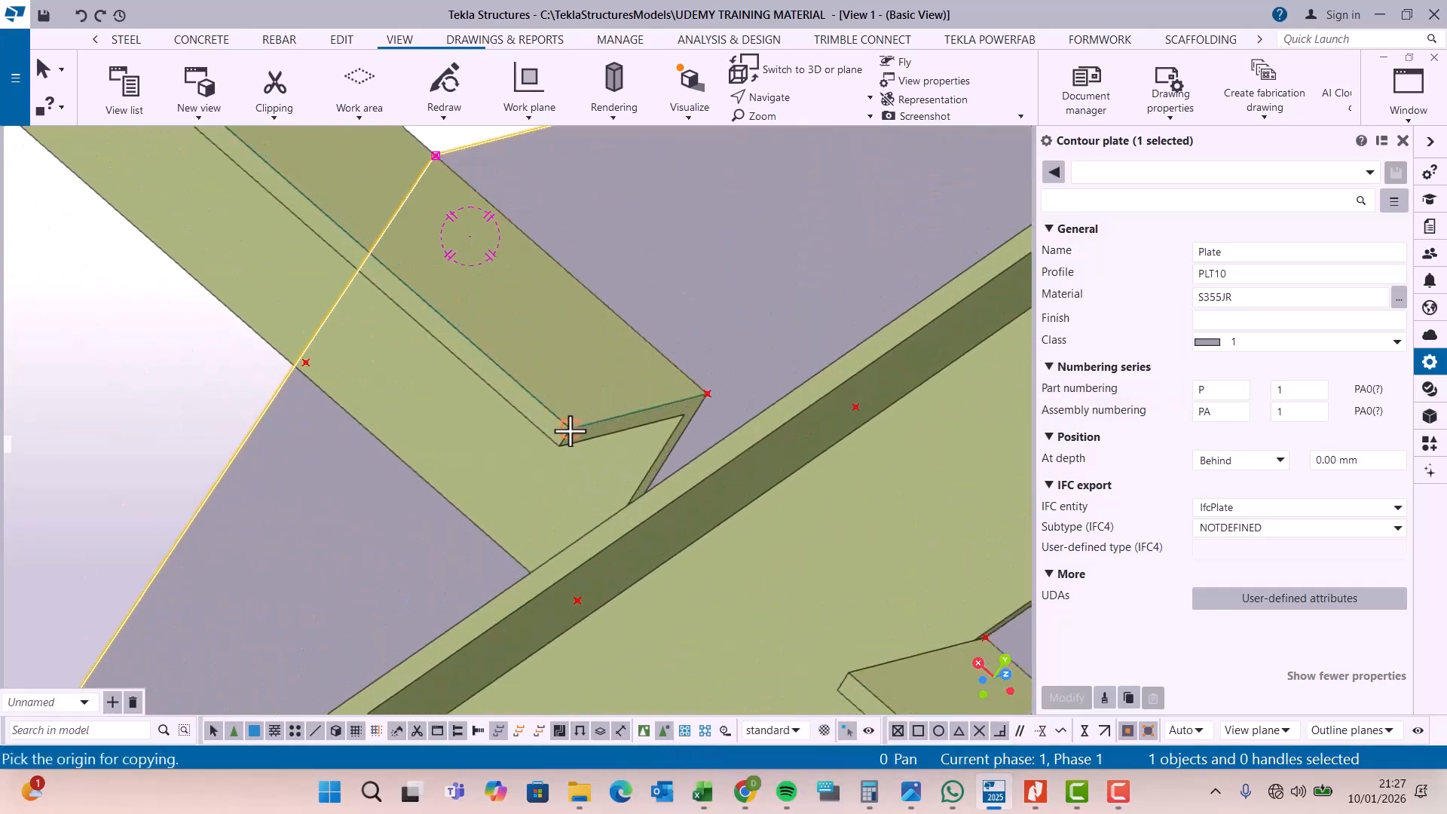
left_click(568, 428)
scroll(573, 452, "down", 10)
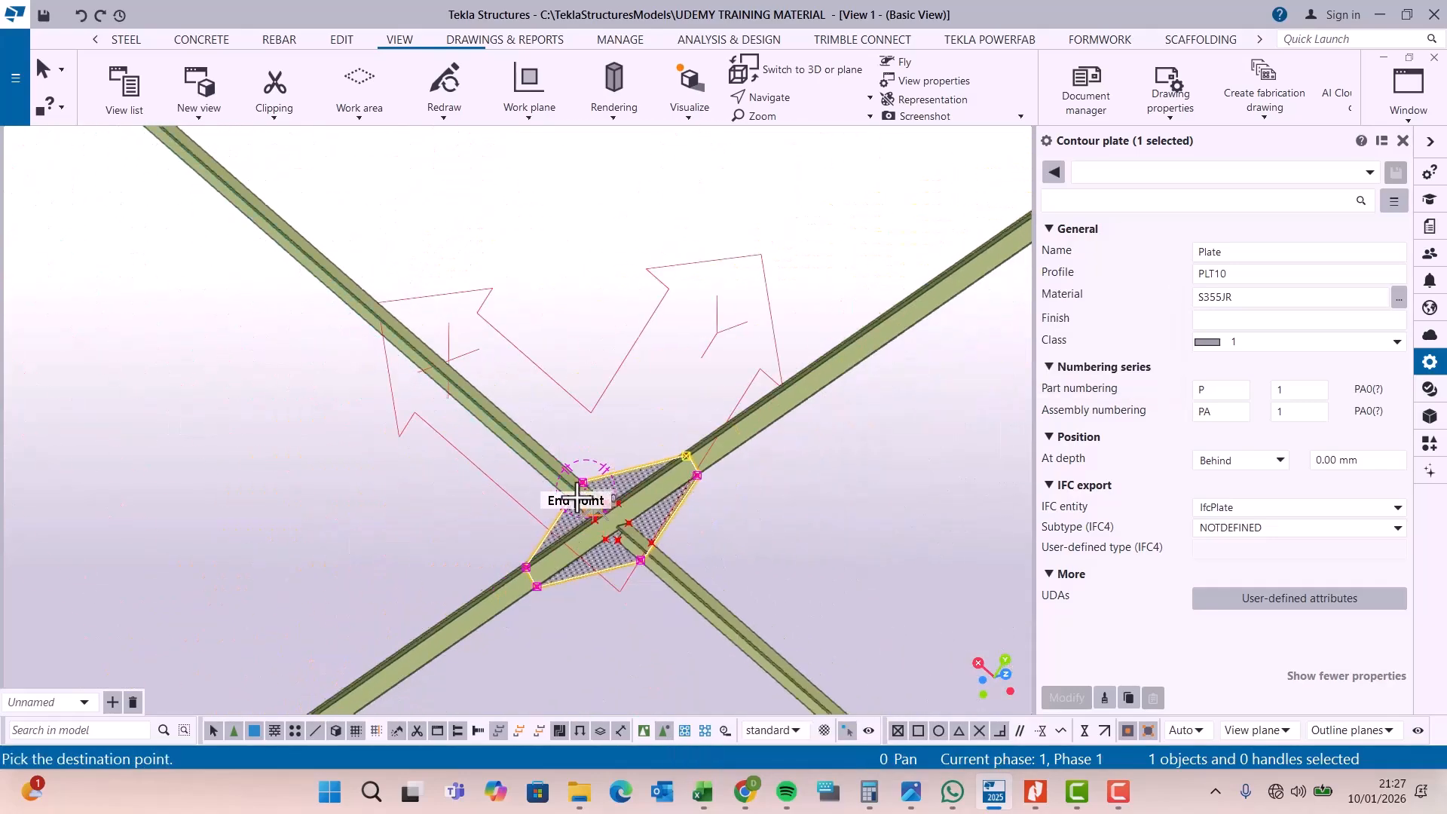
scroll(590, 513, "down", 5)
scroll(591, 281, "up", 5)
scroll(590, 280, "up", 5)
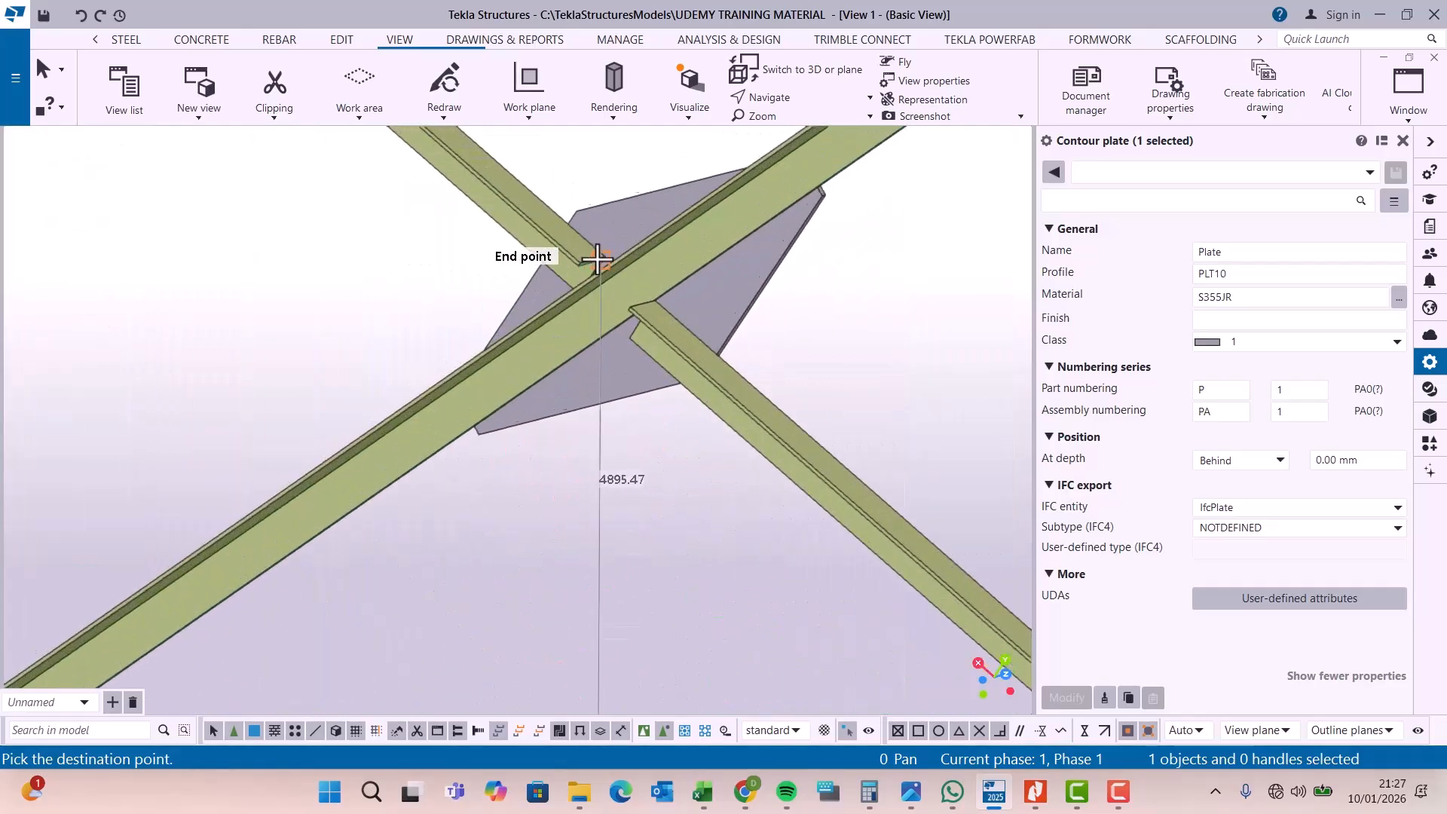
scroll(570, 259, "up", 5)
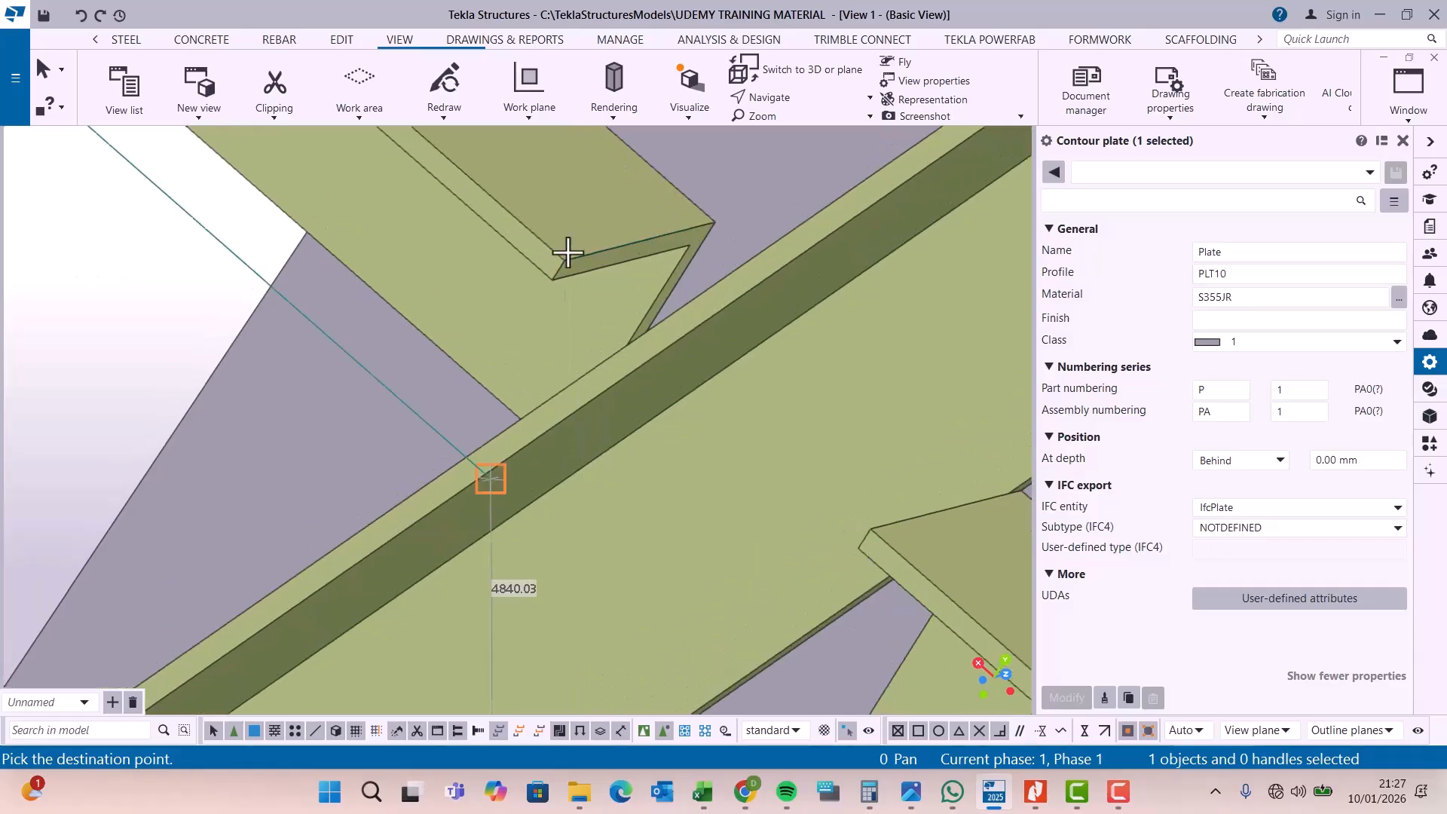
left_click(566, 260)
scroll(565, 259, "down", 3)
right_click(663, 276)
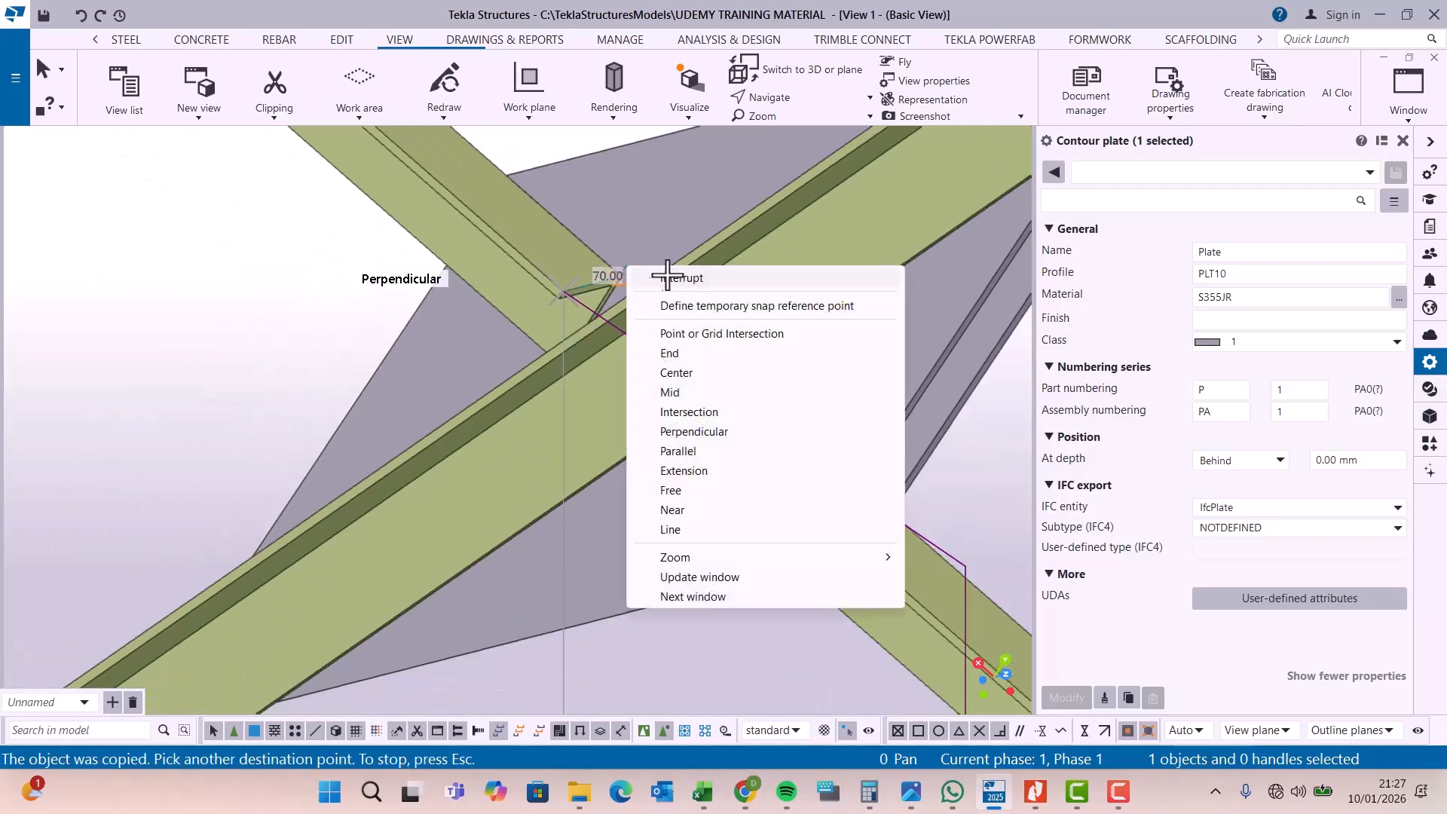
left_click(682, 277)
- Orbit around the copied plate to examine its position, then return to the first brace crossing in the frame
scroll(548, 362, "down", 3)
scroll(735, 173, "down", 2)
left_click(782, 101)
left_click(789, 187)
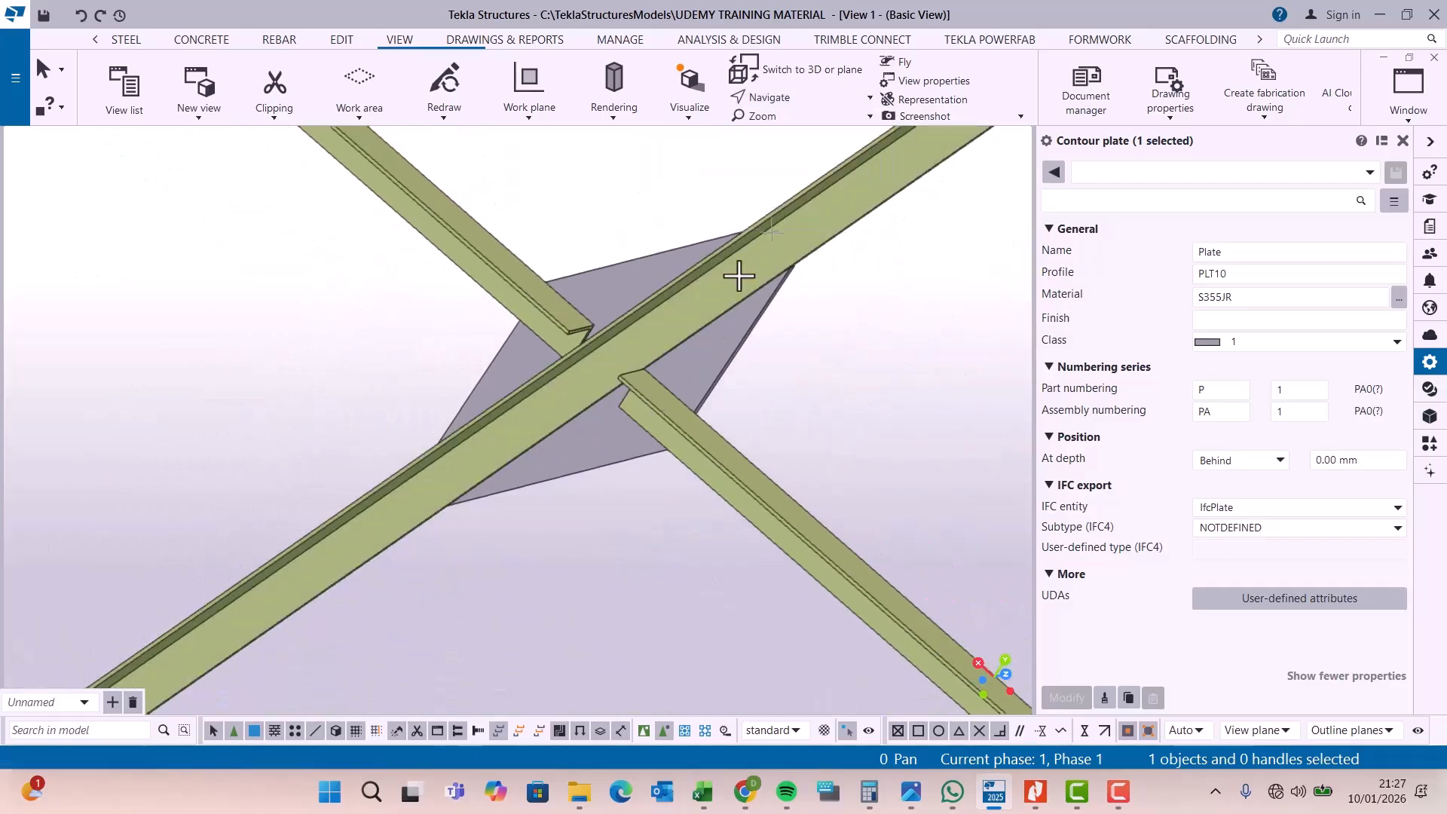
left_click(704, 315)
left_click_drag(736, 305, 487, 322)
scroll(487, 323, "down", 8)
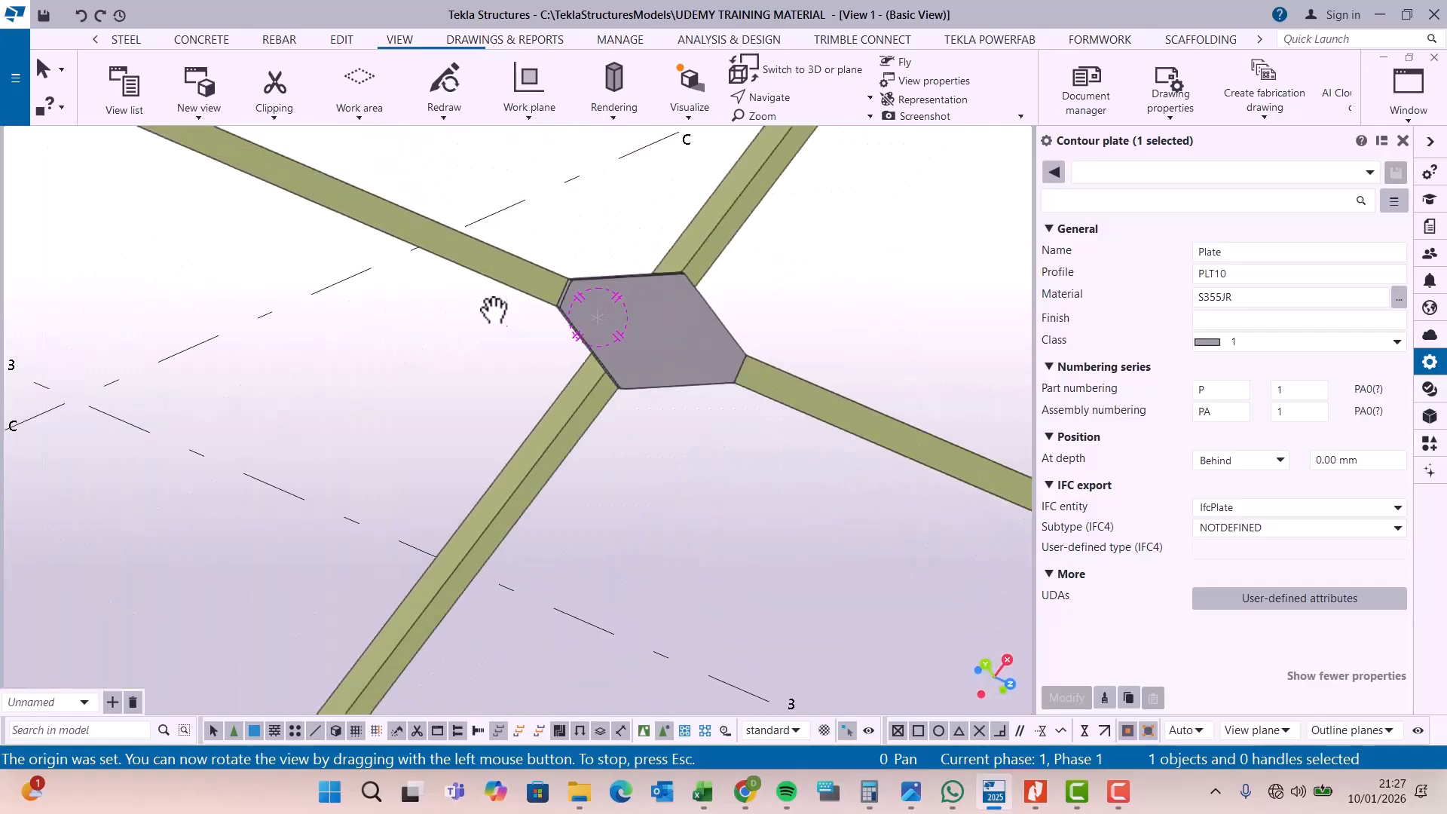
mouse_move(616, 317)
left_mouse_down()
mouse_move(603, 336)
mouse_move(625, 340)
left_mouse_up()
right_click(891, 234)
left_click(923, 245)
scroll(701, 268, "down", 3)
scroll(659, 413, "up", 5)
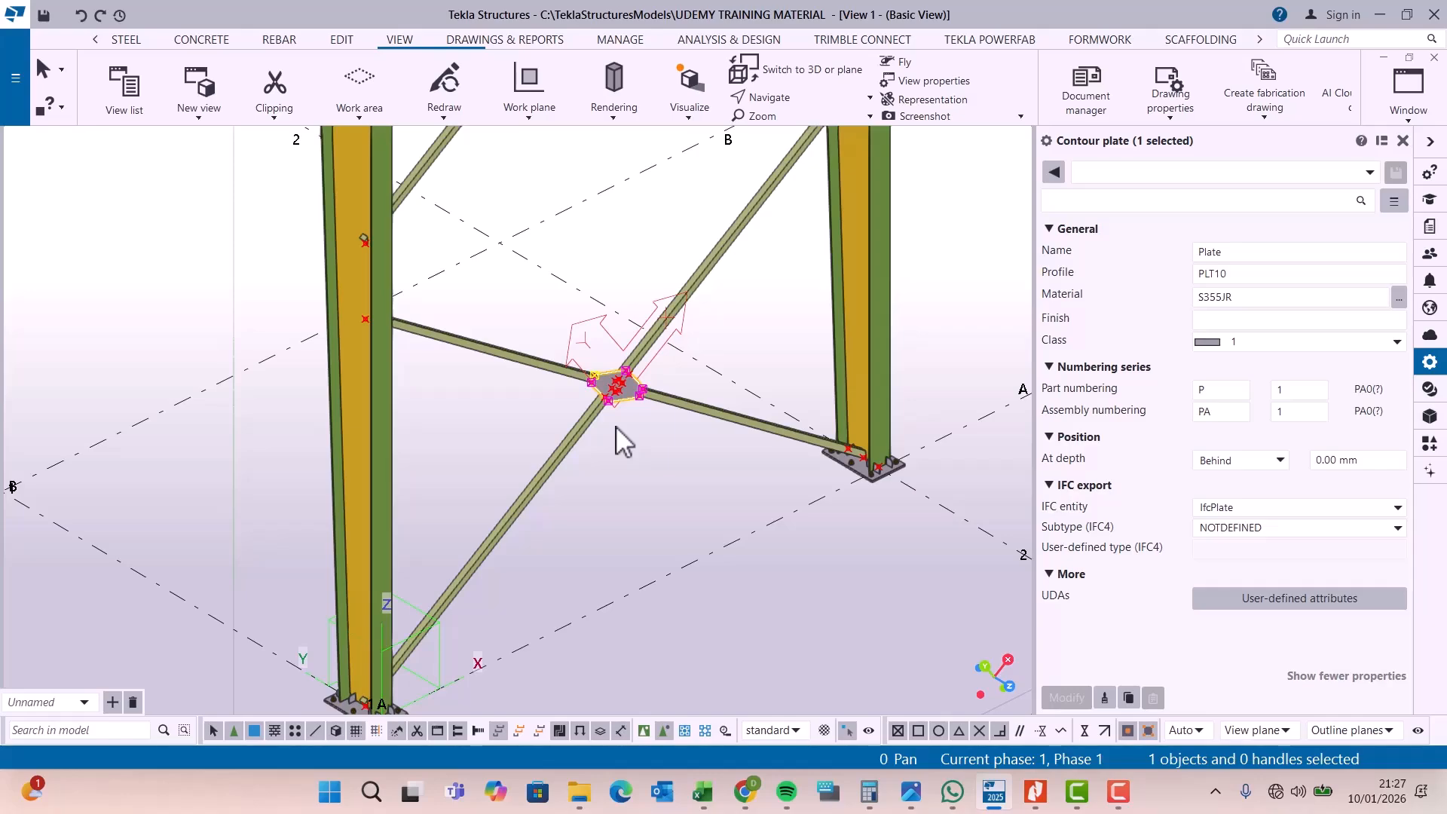
- Deselect the plate and redraw the view to clear the temporary points around the brace crossing
left_click(823, 98)
left_click(784, 137)
left_click(630, 394)
left_click_drag(630, 394, 562, 221)
right_click(561, 221)
left_click(694, 242)
scroll(706, 219, "up", 2)
right_click(722, 172)
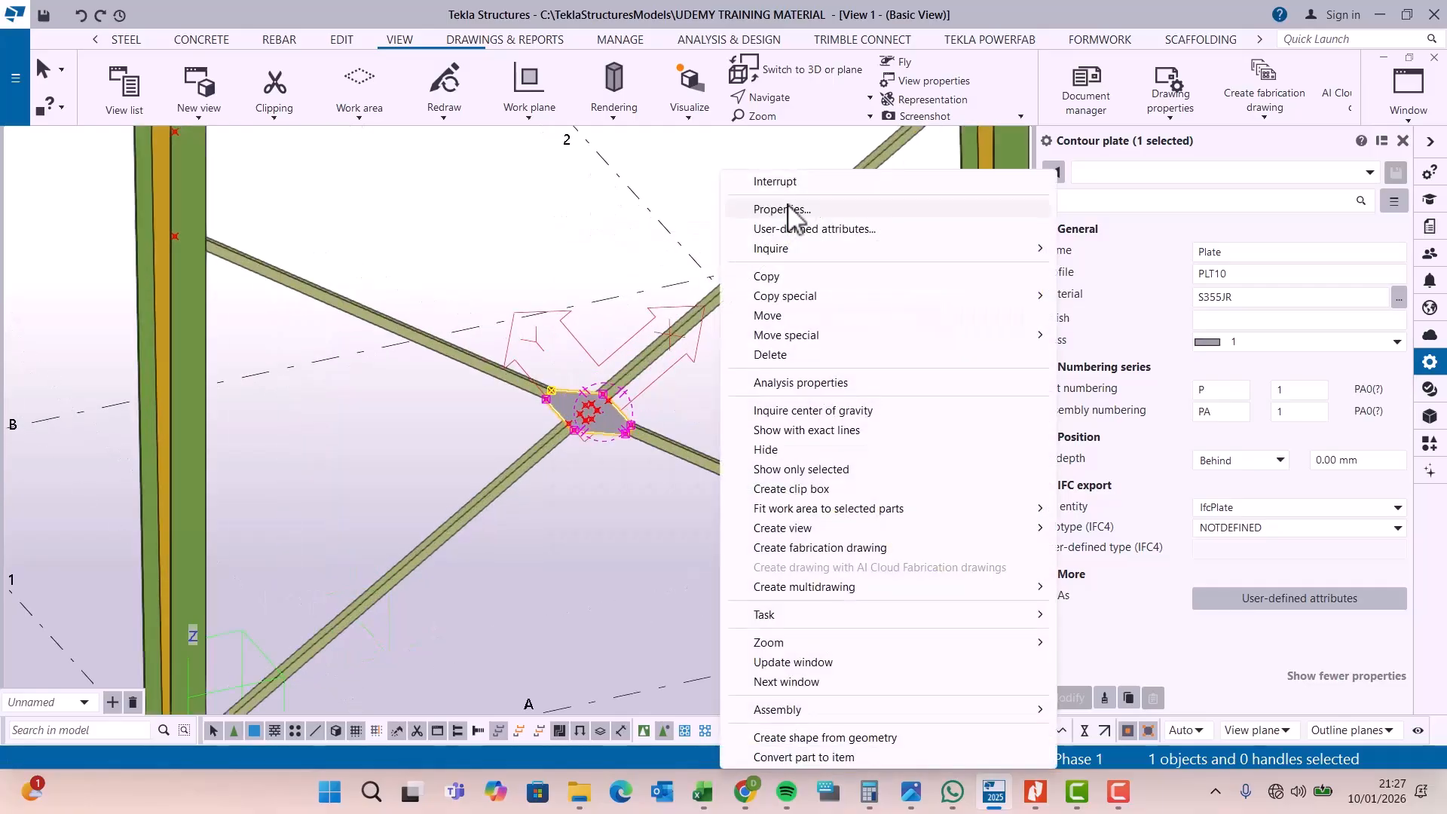
left_click(550, 216)
right_click(553, 216)
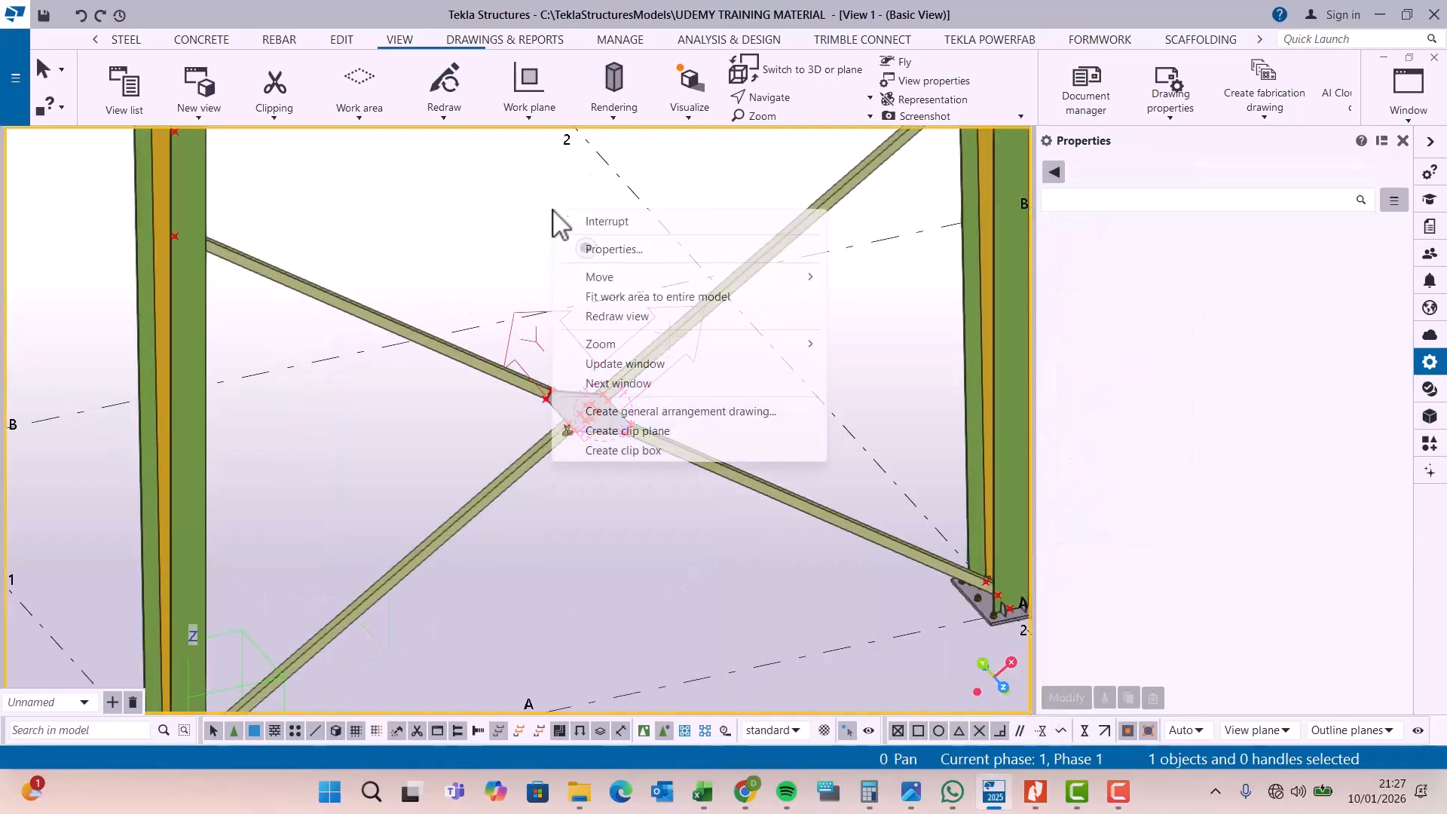
left_click(639, 316)
scroll(580, 423, "up", 5)
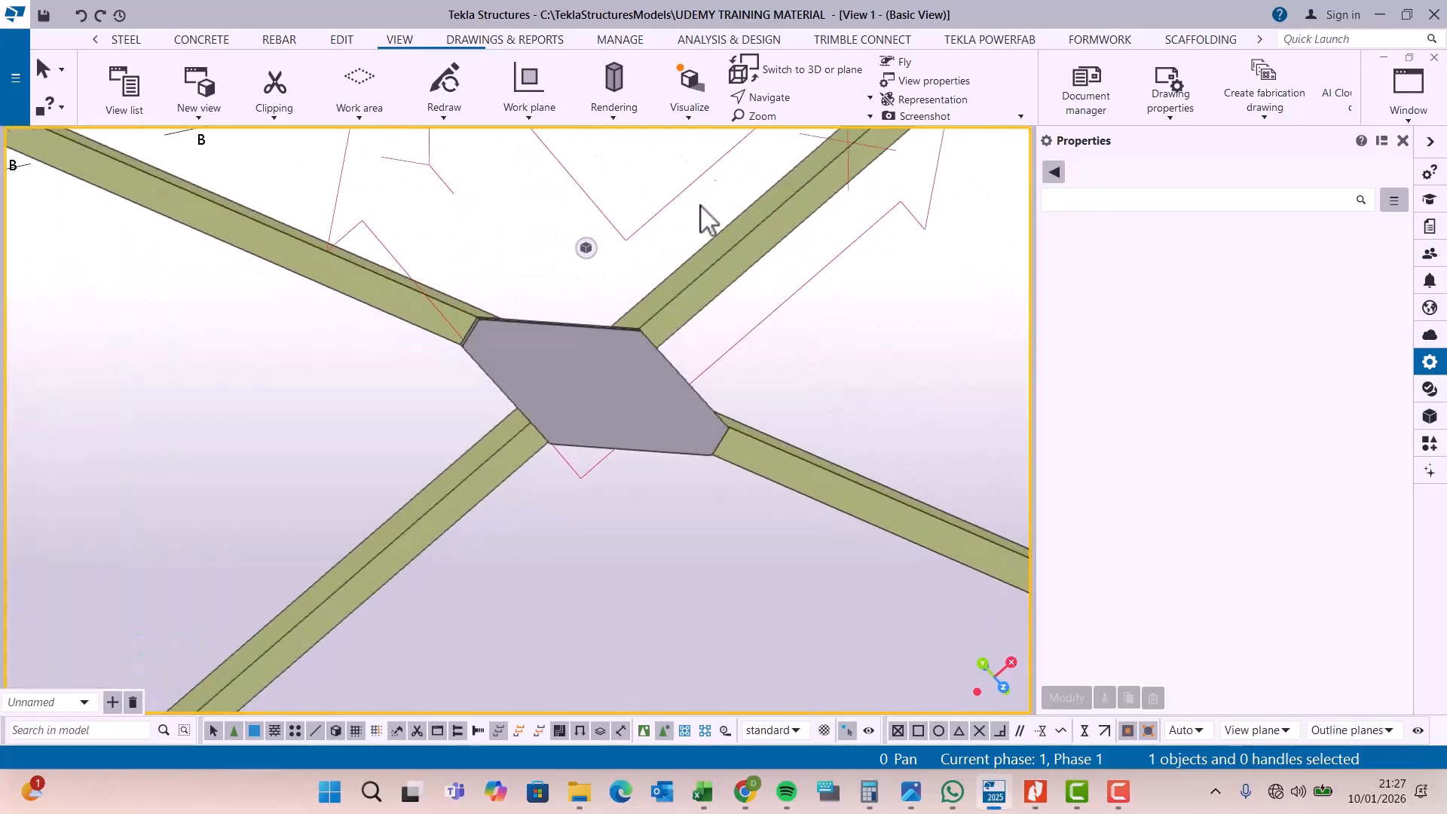
- Place one divided-line point midway between the midpoints of the crossing plate's two short end edges
left_click(792, 98)
left_click(818, 136)
left_click(623, 355)
left_click_drag(623, 355, 670, 326)
middle_click_drag(670, 326, 669, 362)
scroll(490, 317, "up", 5)
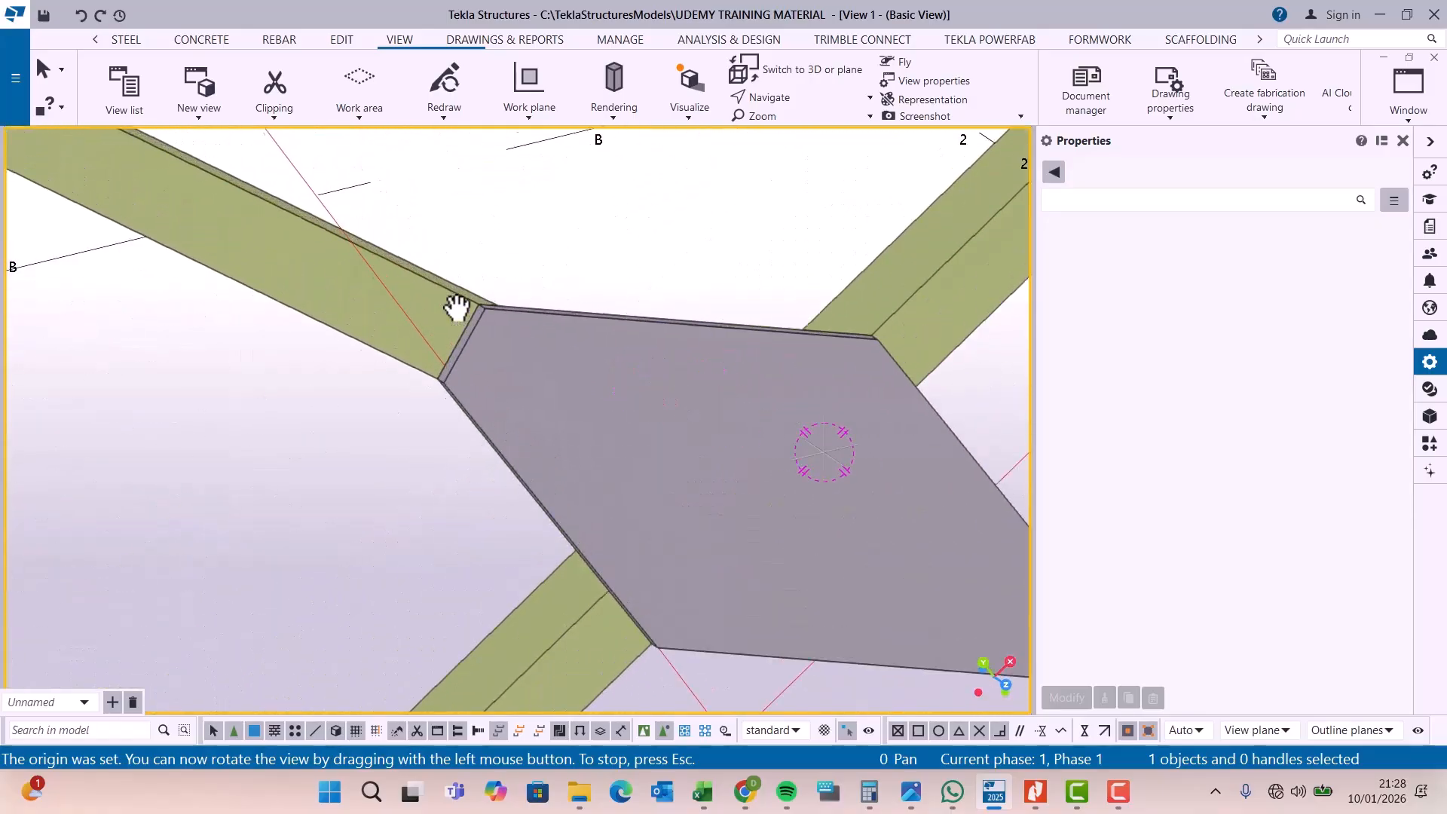
right_click(623, 208)
left_click(678, 219)
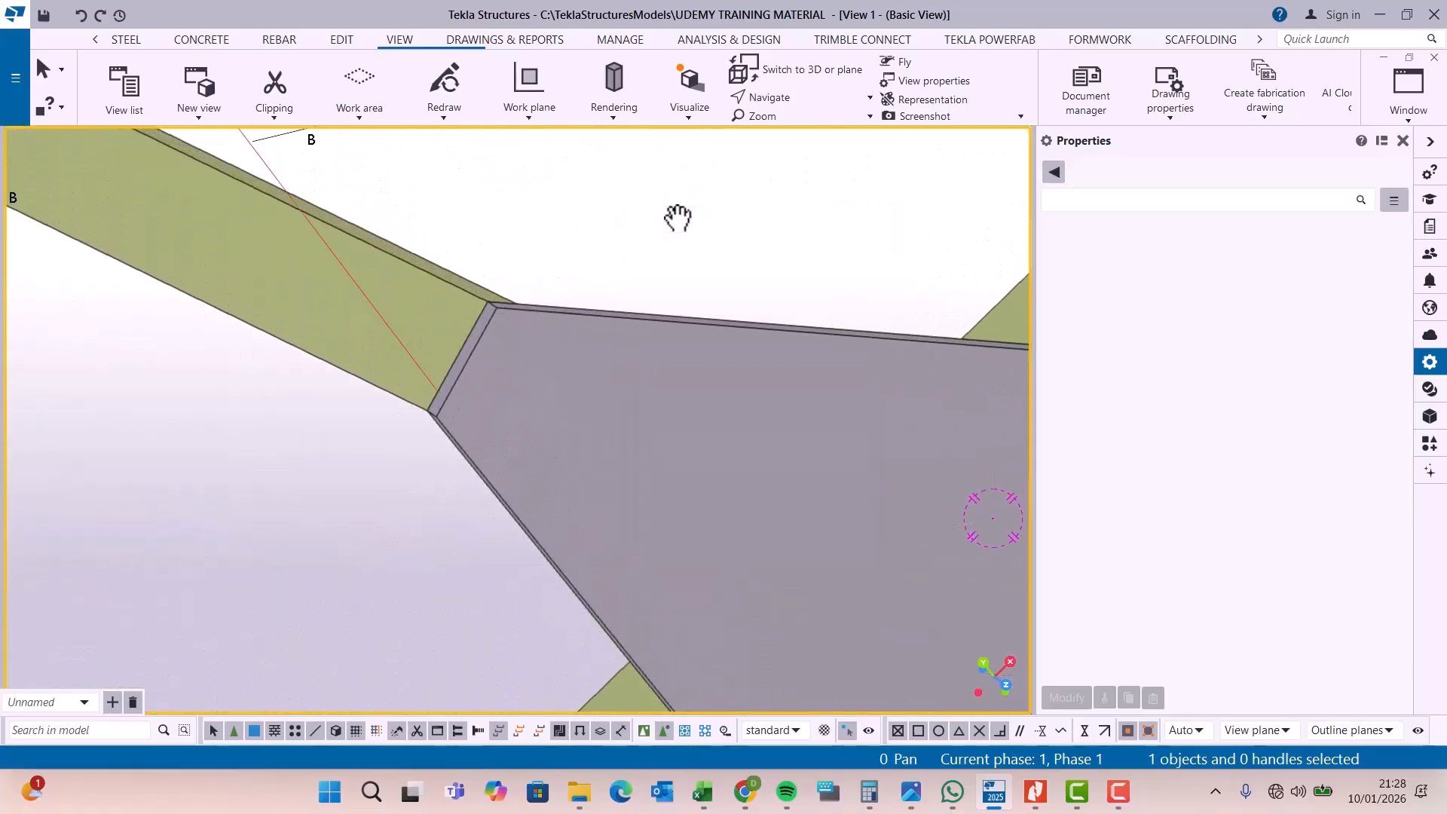
left_click(341, 42)
left_click(1320, 113)
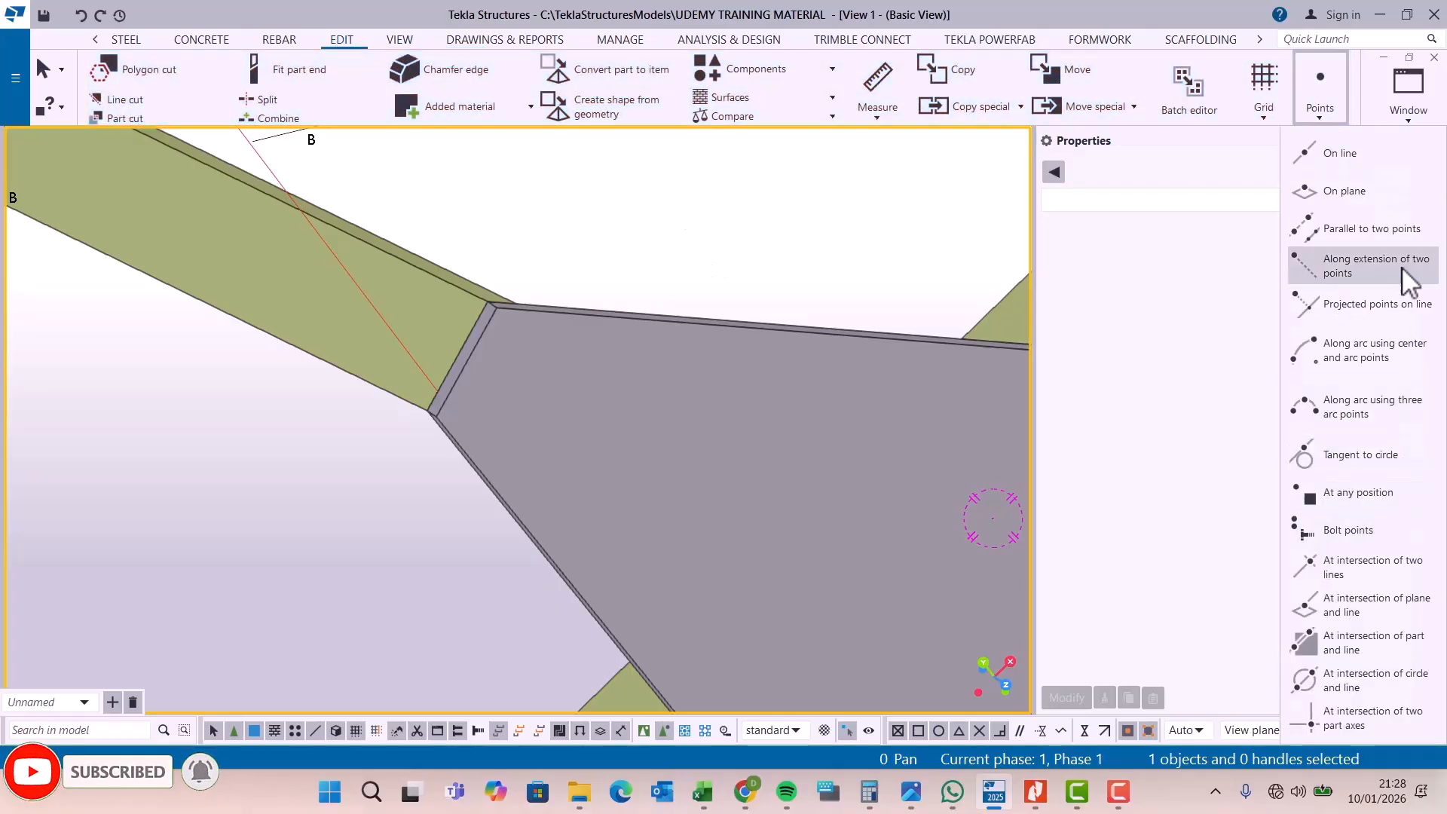
left_click(1357, 155)
left_click(450, 358)
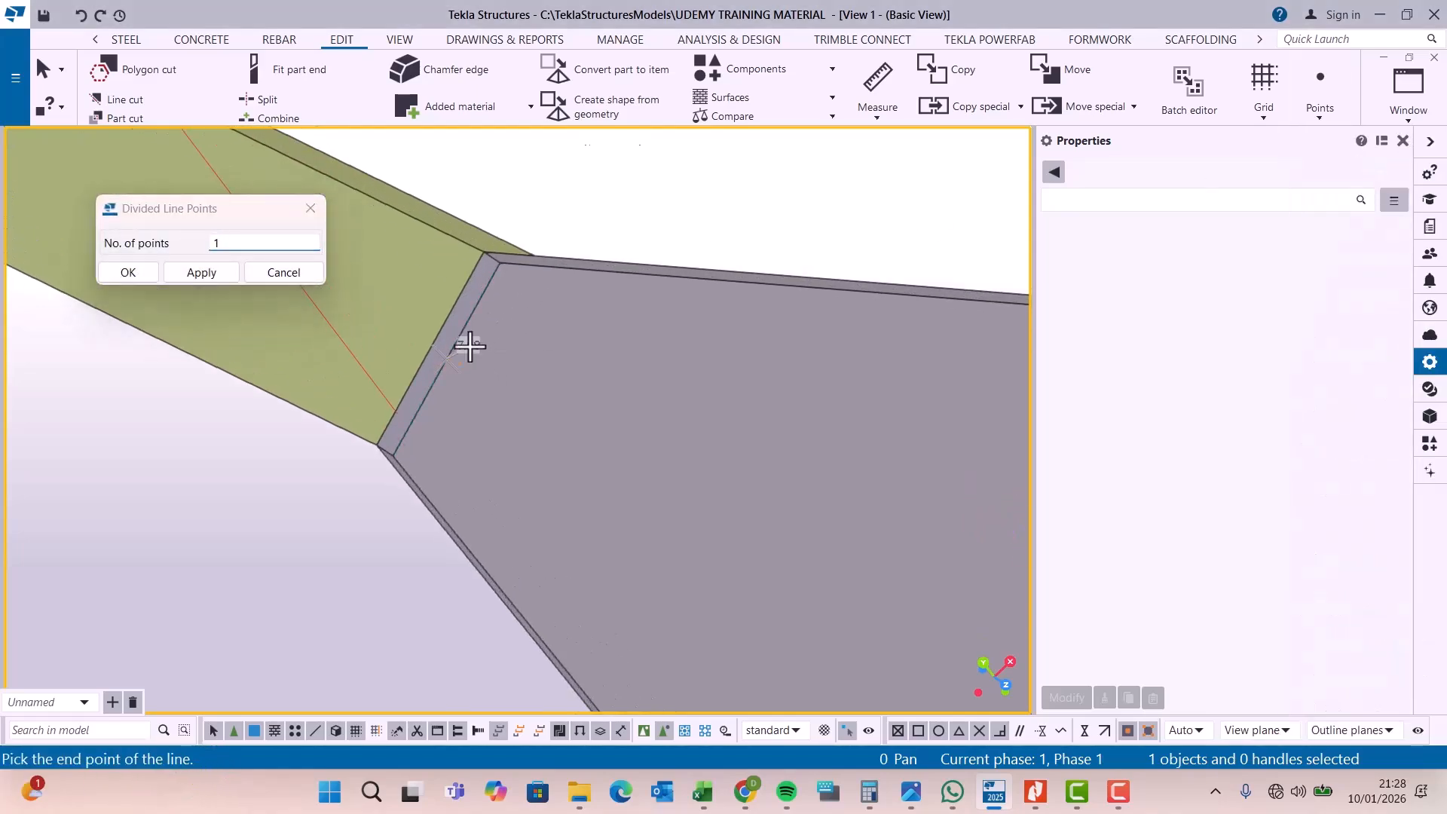
scroll(565, 216, "down", 8)
scroll(800, 383, "up", 4)
scroll(737, 346, "up", 3)
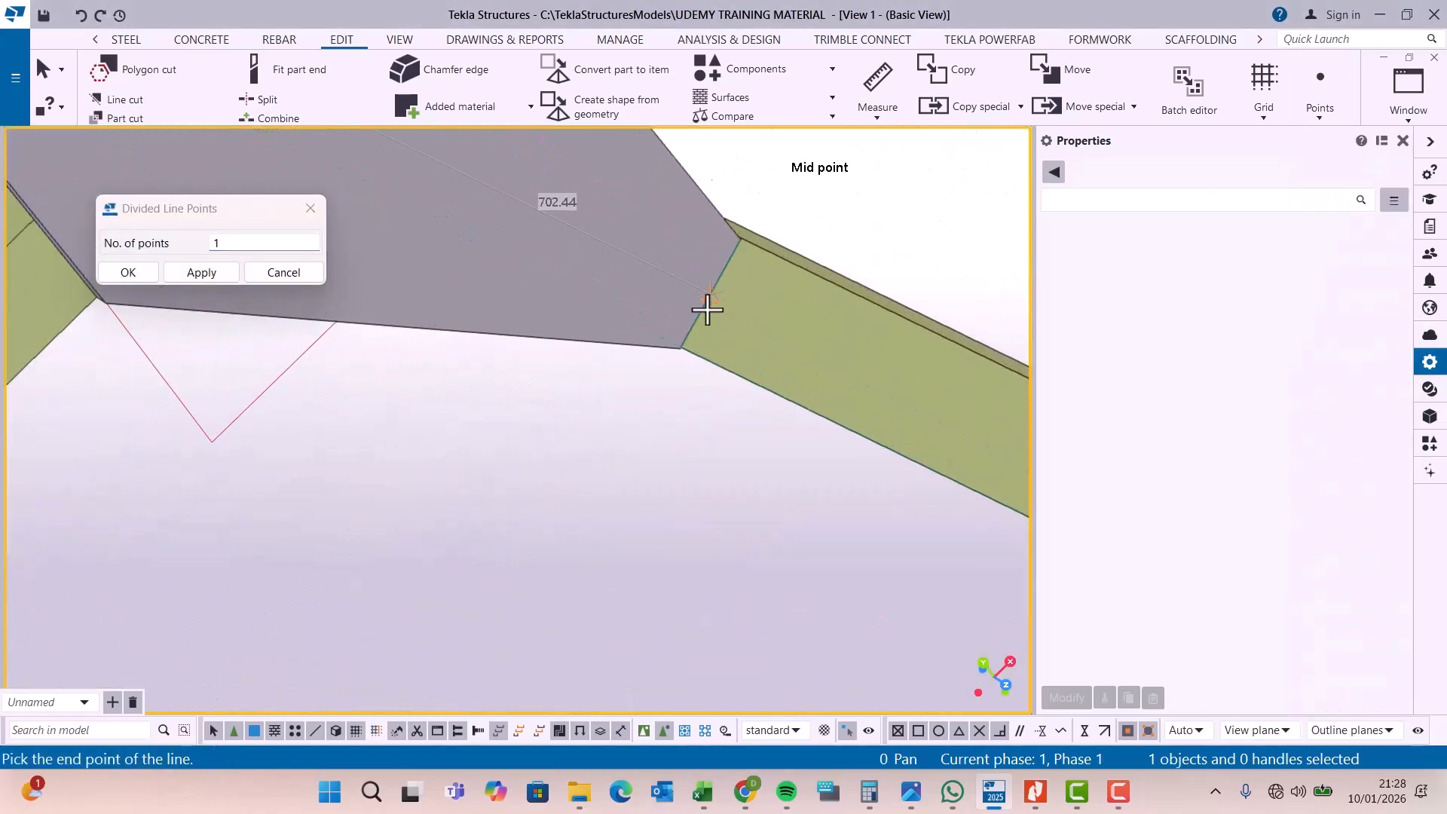
left_click(708, 287)
- Add one divided-line point between the midpoint of the plate's first short end edge and the plate's centre point
scroll(843, 429, "down", 3)
scroll(400, 233, "down", 3)
scroll(528, 192, "up", 5)
left_click(535, 208)
scroll(513, 210, "down", 5)
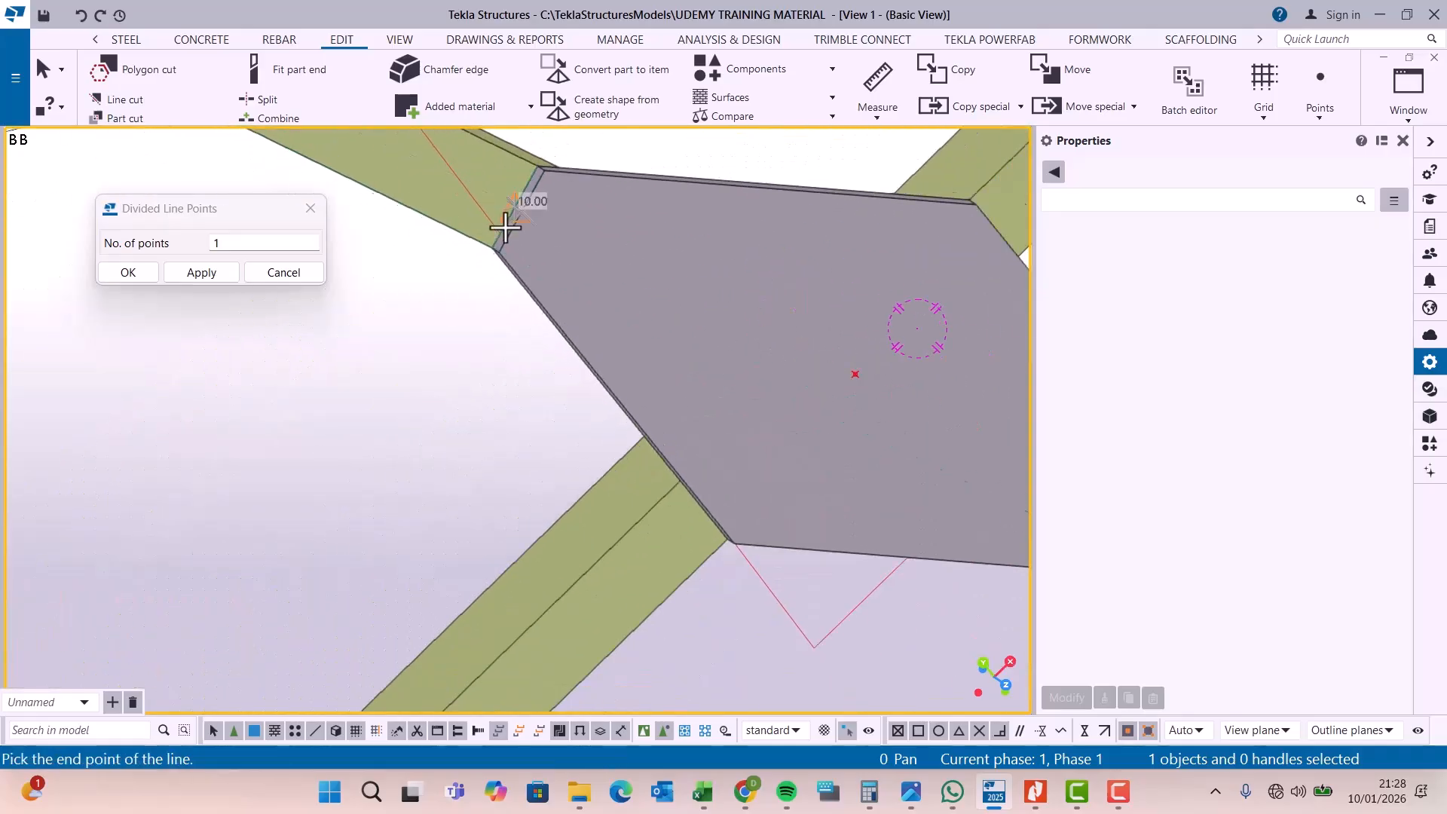
left_click(798, 339)
- Add one divided-line point between the plate's centre point and the midpoint of the opposite short end edge
scroll(440, 224, "up", 1)
scroll(439, 225, "down", 2)
scroll(746, 333, "up", 4)
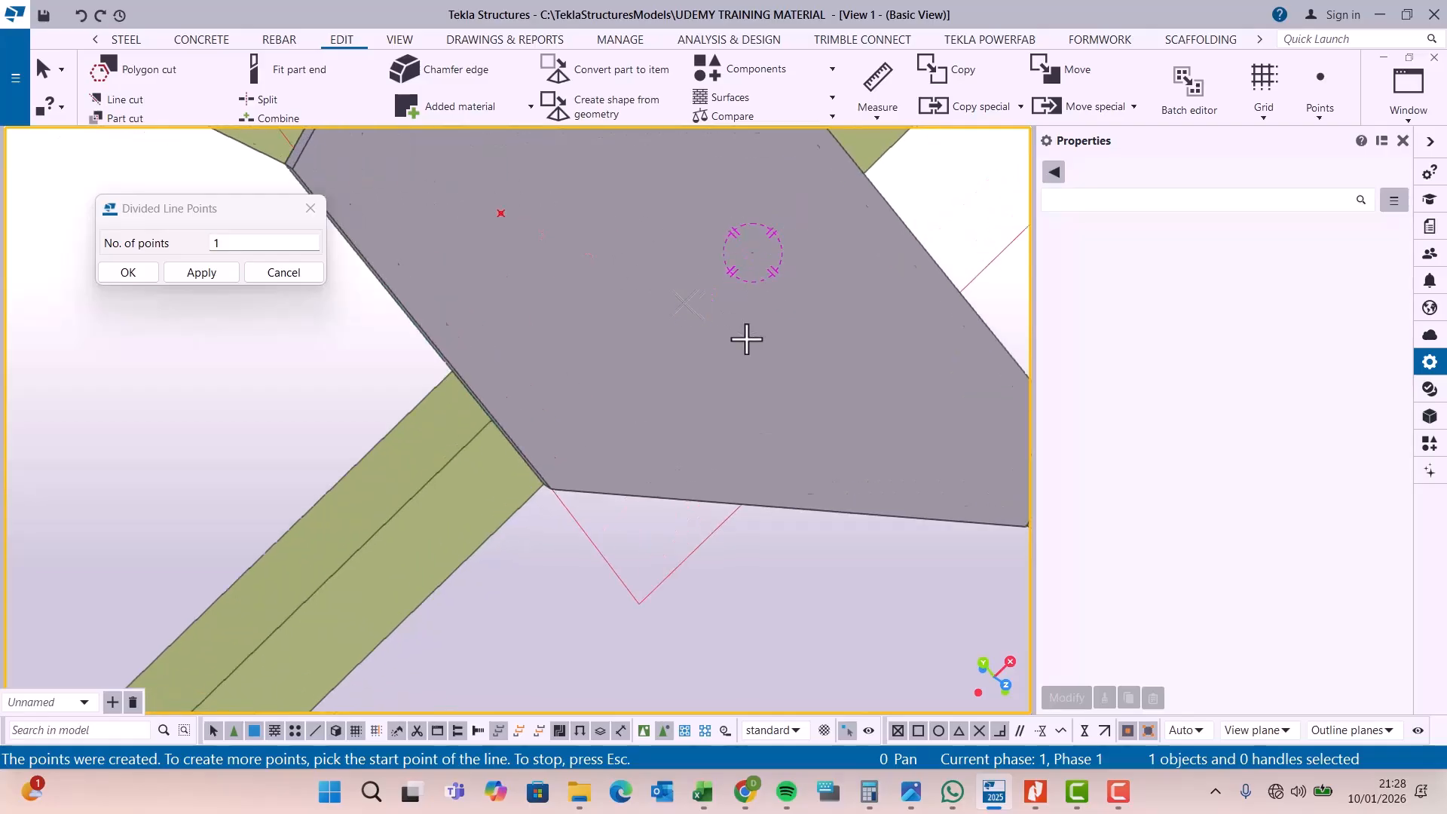
left_click(685, 305)
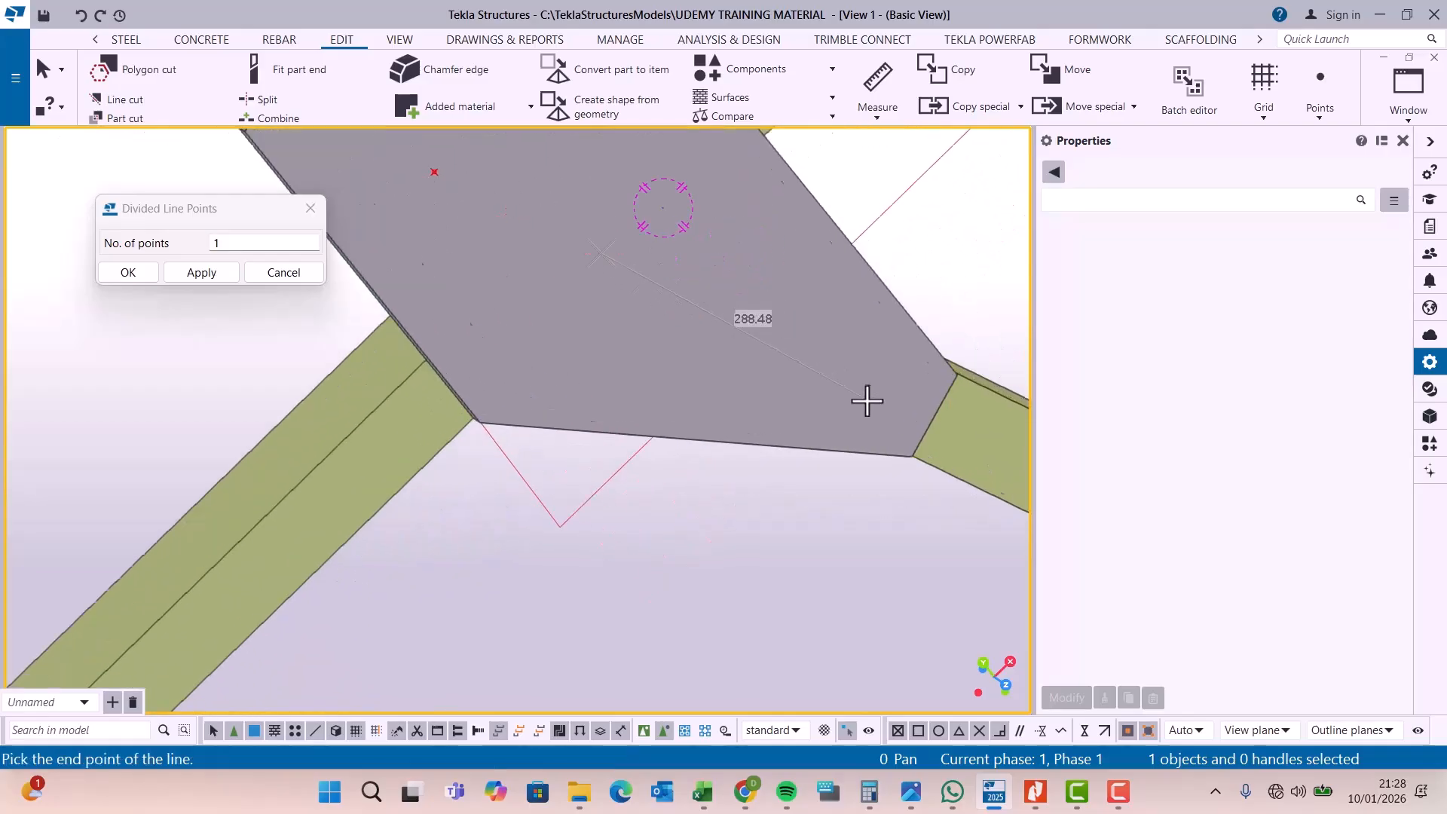
scroll(935, 419, "up", 2)
left_click(935, 420)
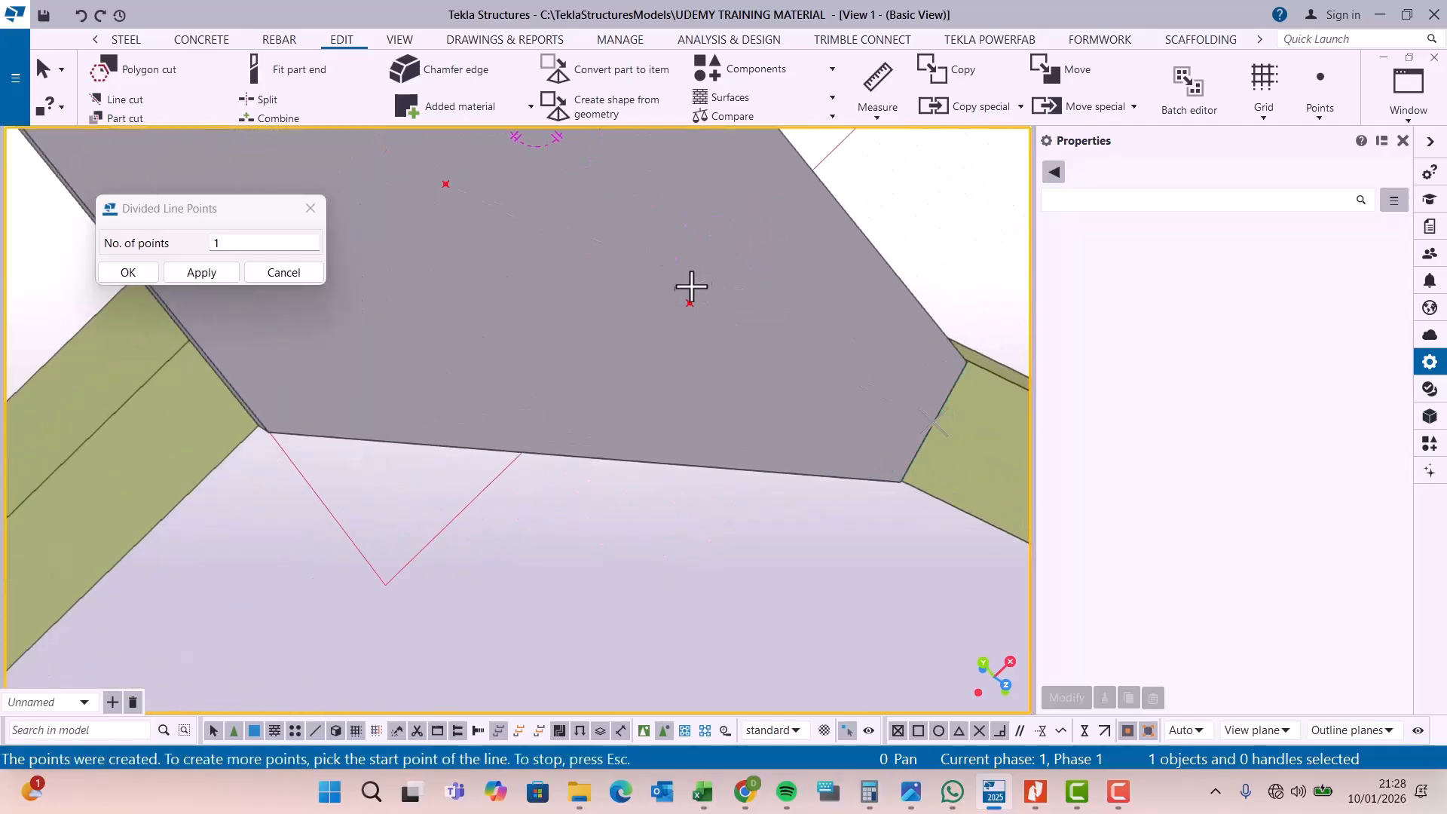
- Divide the line from the newest point to the nearby short end edge's midpoint with one more point
left_click(690, 304)
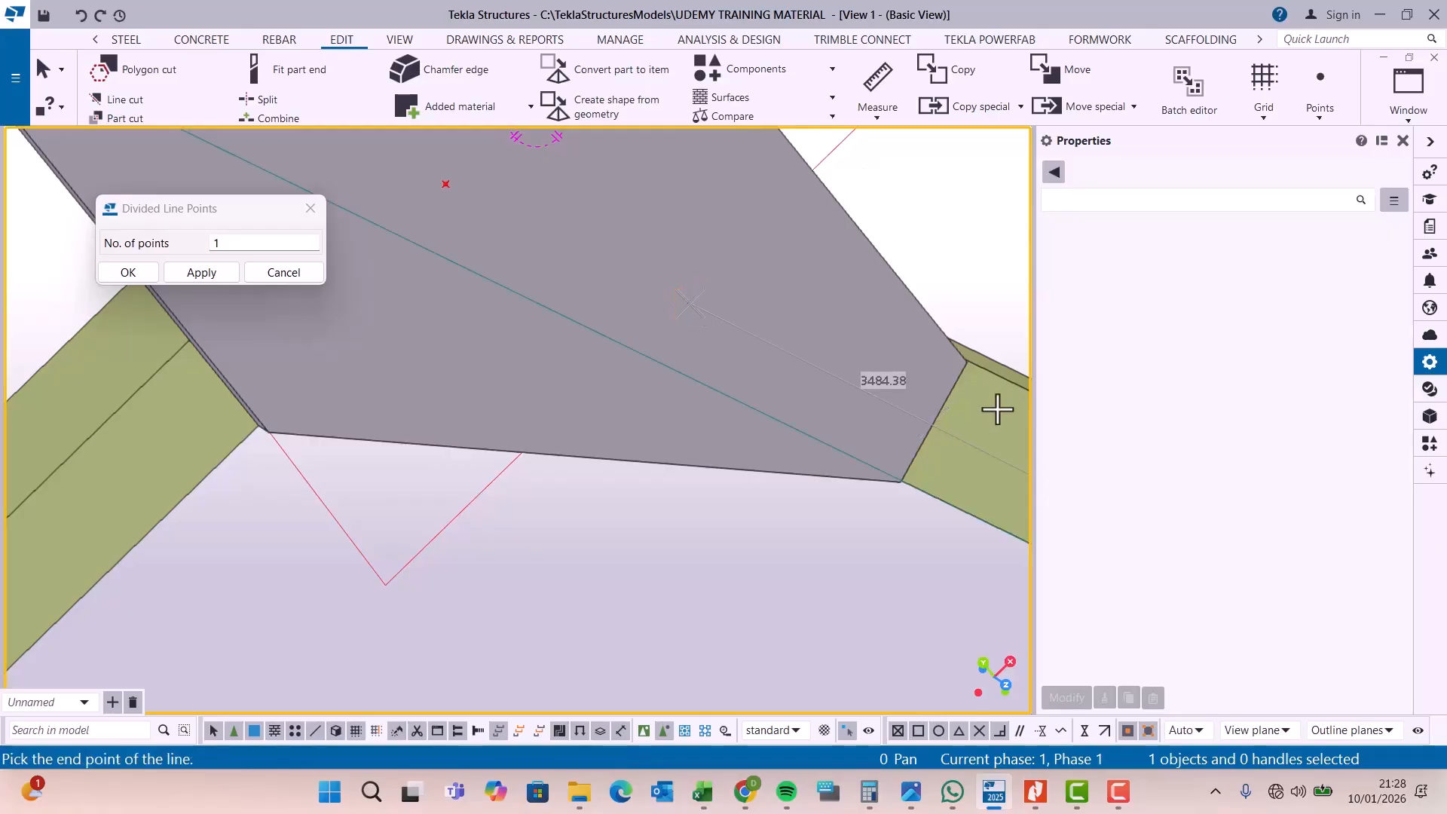
left_click(932, 422)
scroll(566, 242, "down", 3)
scroll(565, 242, "up", 1)
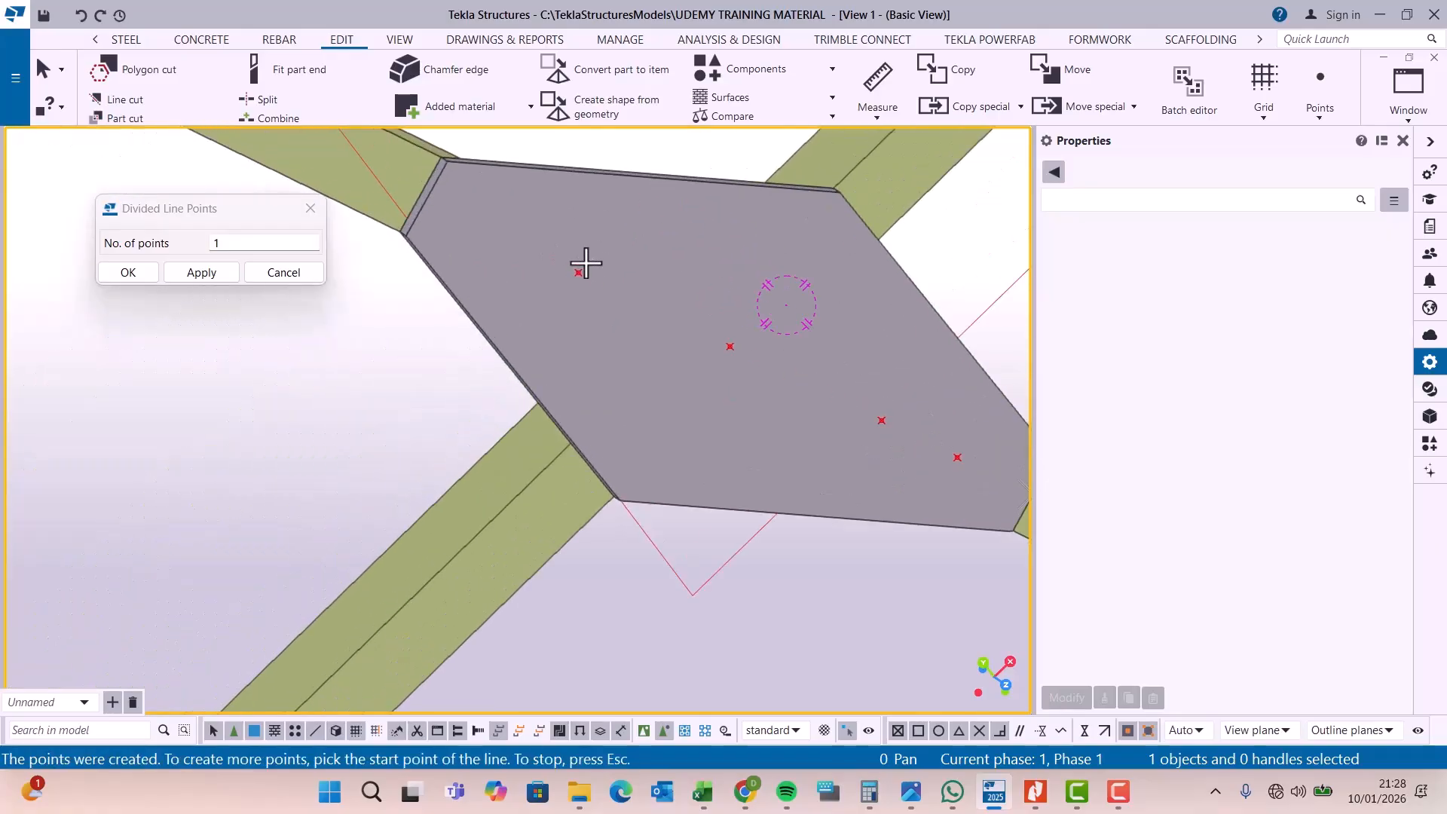
- Add the matching outer point halfway to the first short end edge's midpoint, and finish the divided line points
left_click(579, 273)
scroll(453, 210, "up", 2)
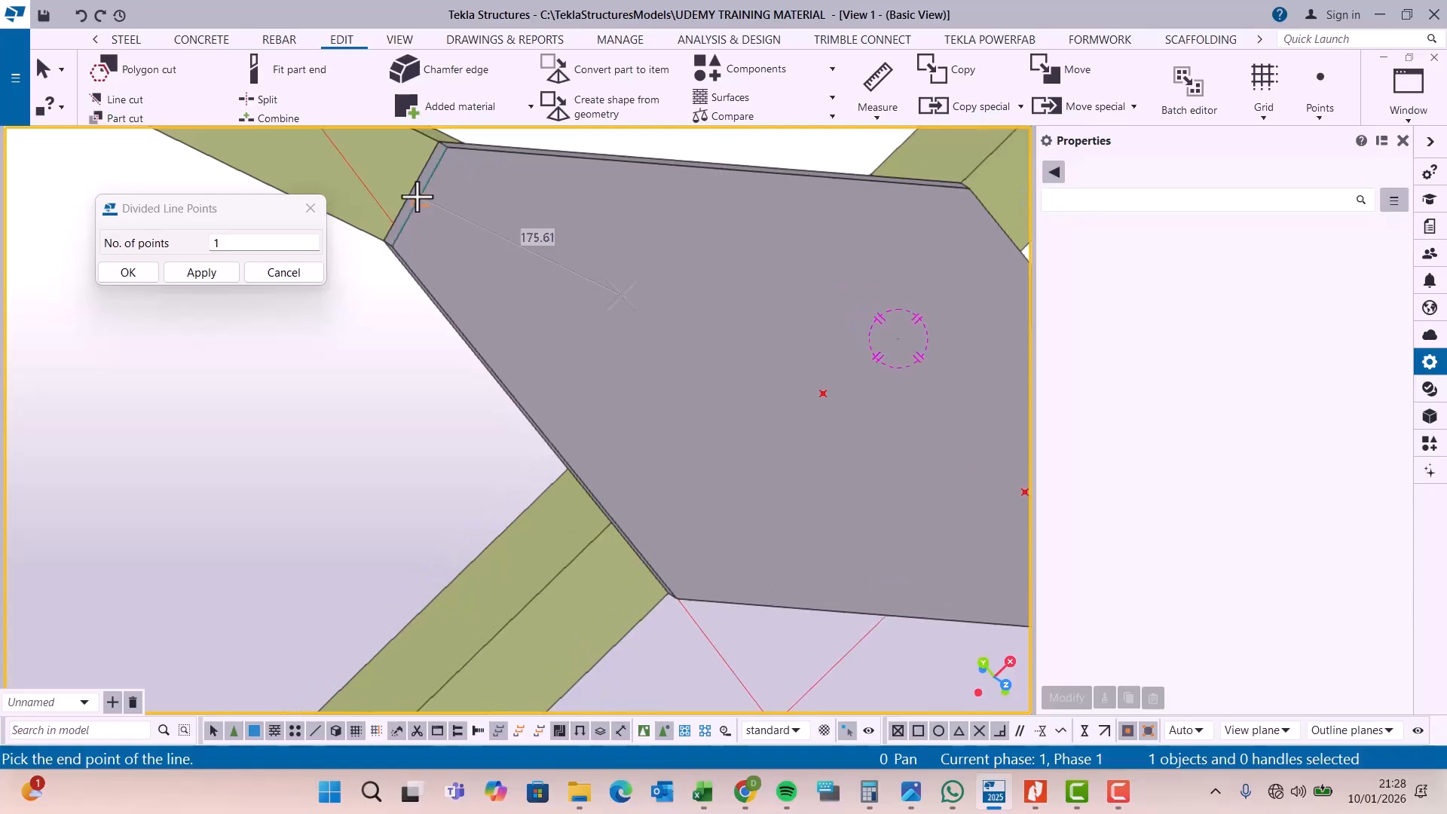
left_click(421, 198)
right_click(654, 174)
left_click(723, 192)
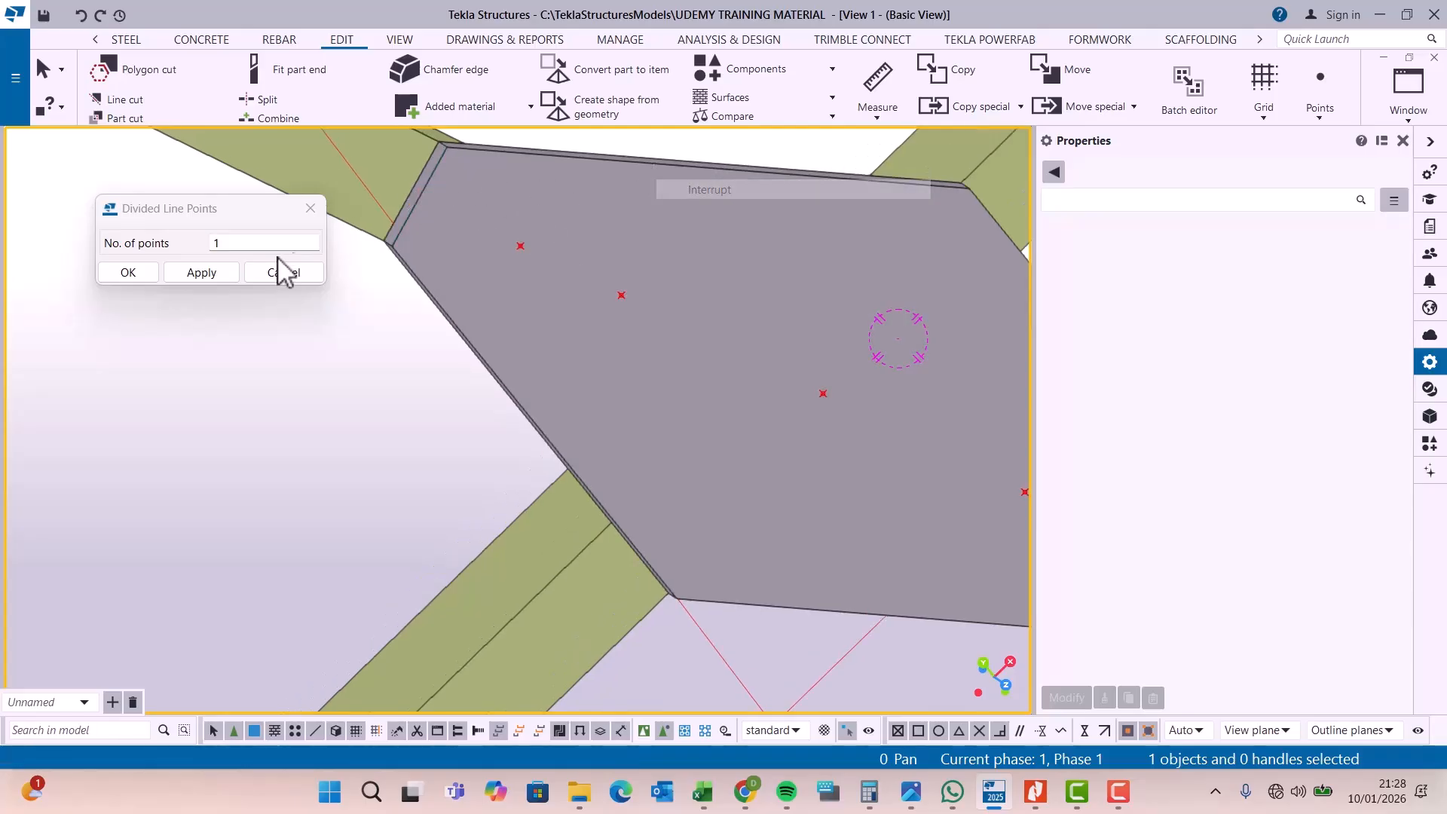
left_click(214, 272)
left_click(148, 275)
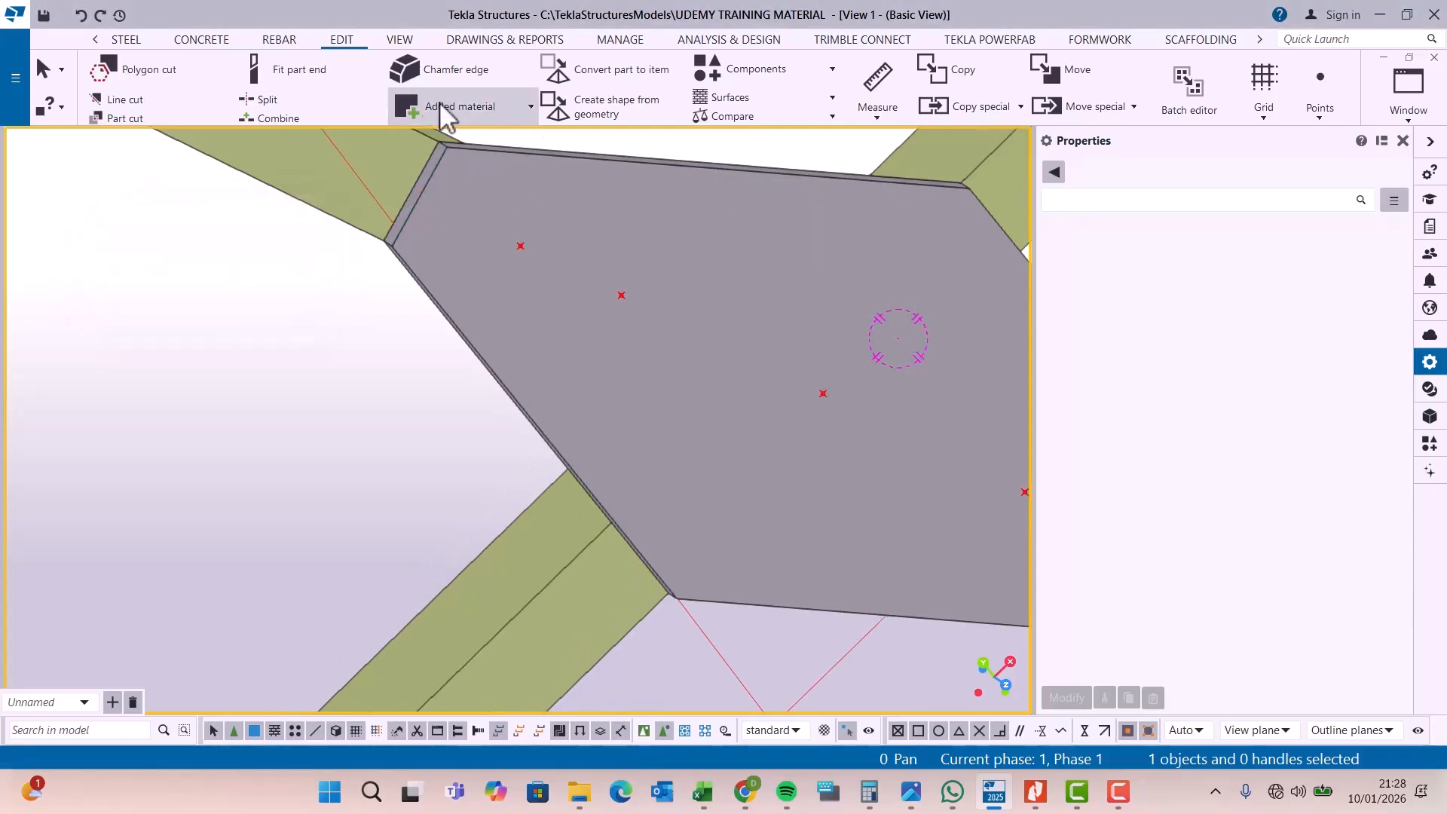
- Delete the point at the plate's centre, leaving two points toward each short end
left_click(399, 39)
left_click(781, 97)
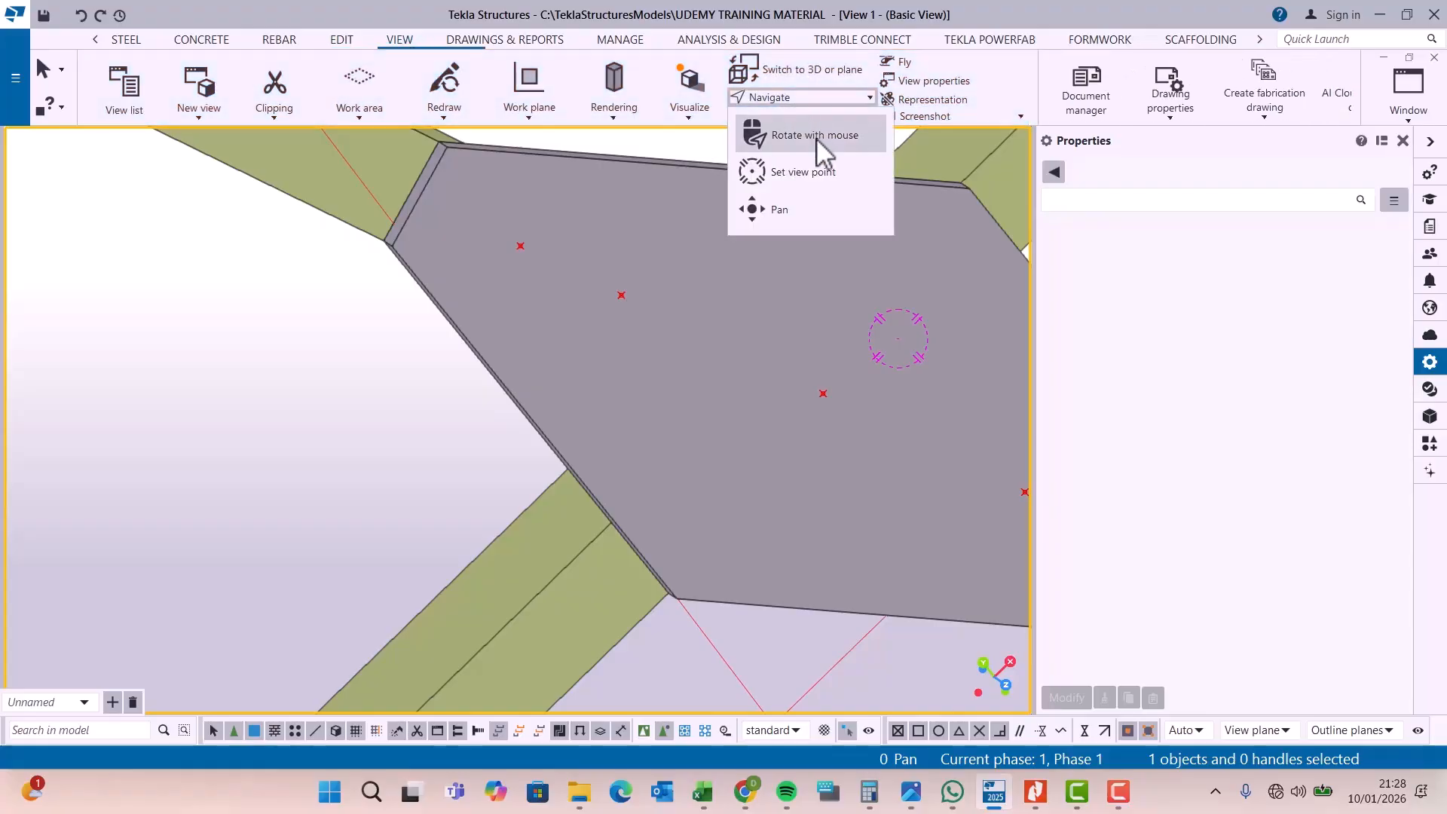
left_click(816, 138)
scroll(575, 274, "down", 2)
left_click(577, 275)
left_click_drag(677, 268, 554, 224)
left_click(866, 184)
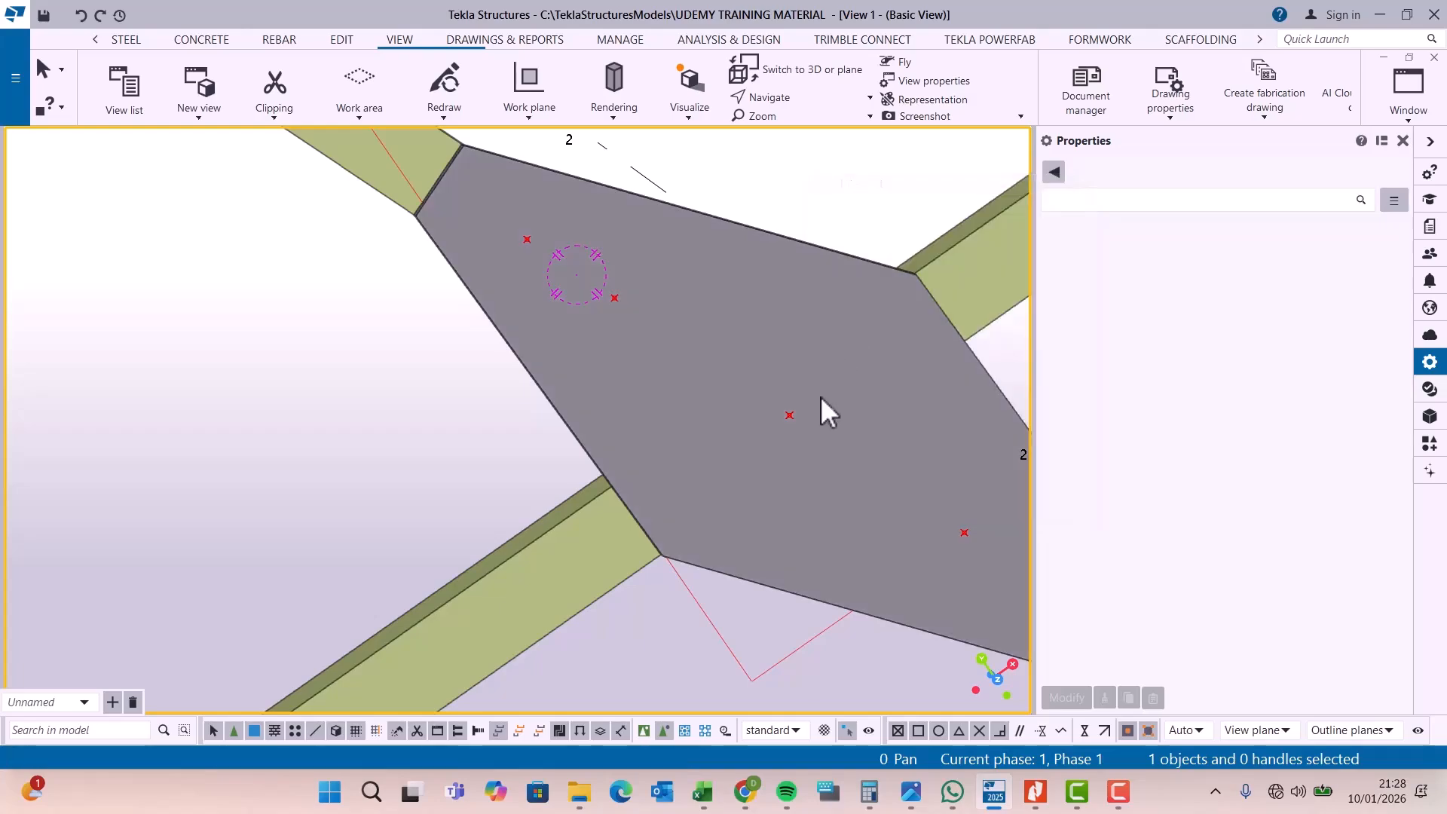
scroll(613, 351, "down", 3)
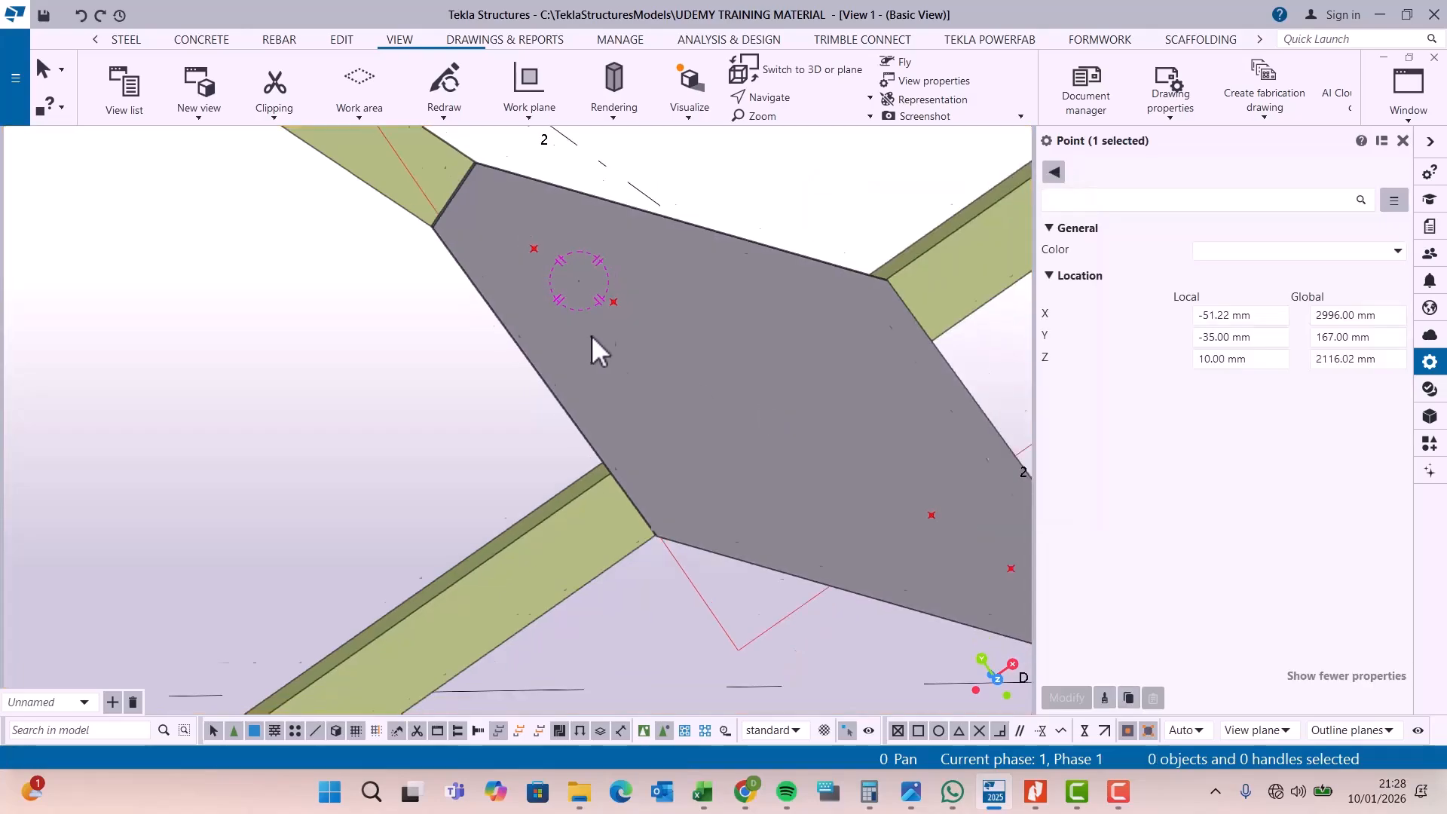
- On the plate's brace side, place a point at the midpoint of the first cut brace segment's end edge against the plate
left_click(799, 97)
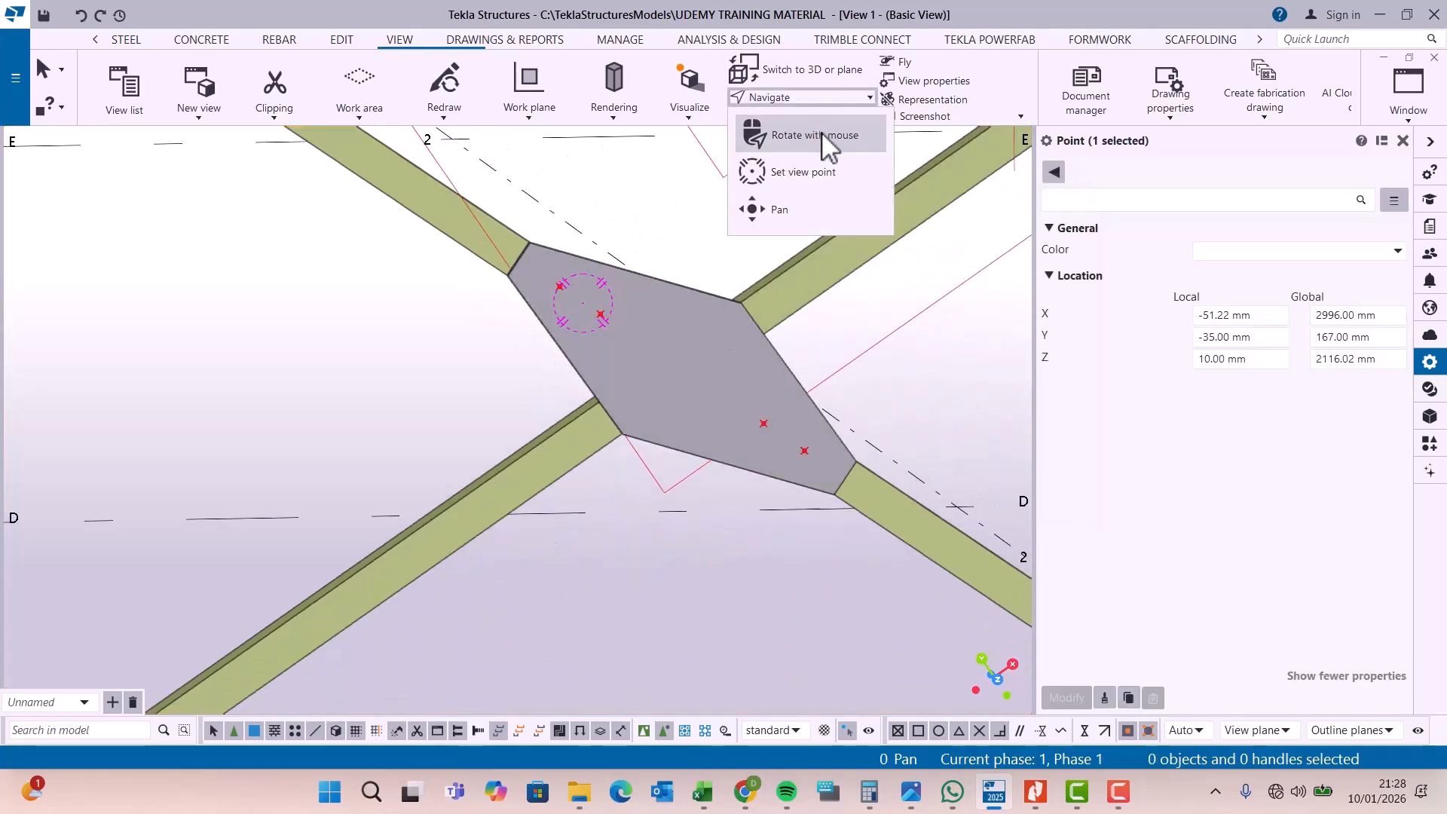
left_click(822, 136)
left_click(736, 362)
mouse_move(737, 361)
left_mouse_down()
mouse_move(708, 188)
mouse_move(672, 265)
mouse_move(549, 211)
mouse_move(508, 377)
mouse_move(767, 471)
mouse_move(685, 400)
mouse_move(892, 517)
mouse_move(688, 378)
mouse_move(824, 390)
mouse_move(811, 372)
mouse_move(759, 375)
left_mouse_up()
scroll(821, 364, "up", 5)
scroll(766, 369, "up", 5)
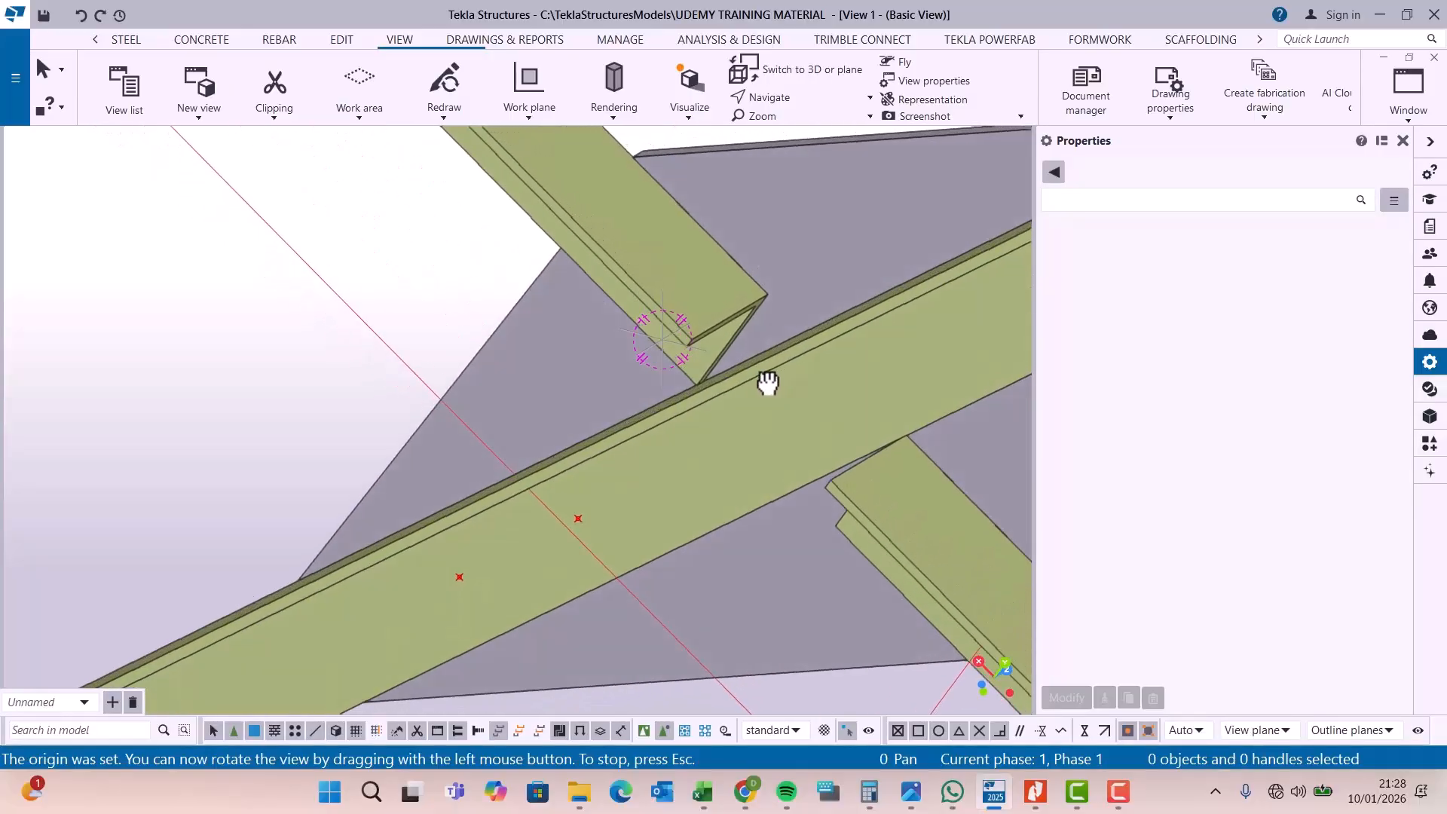
right_click(735, 312)
left_click(785, 321)
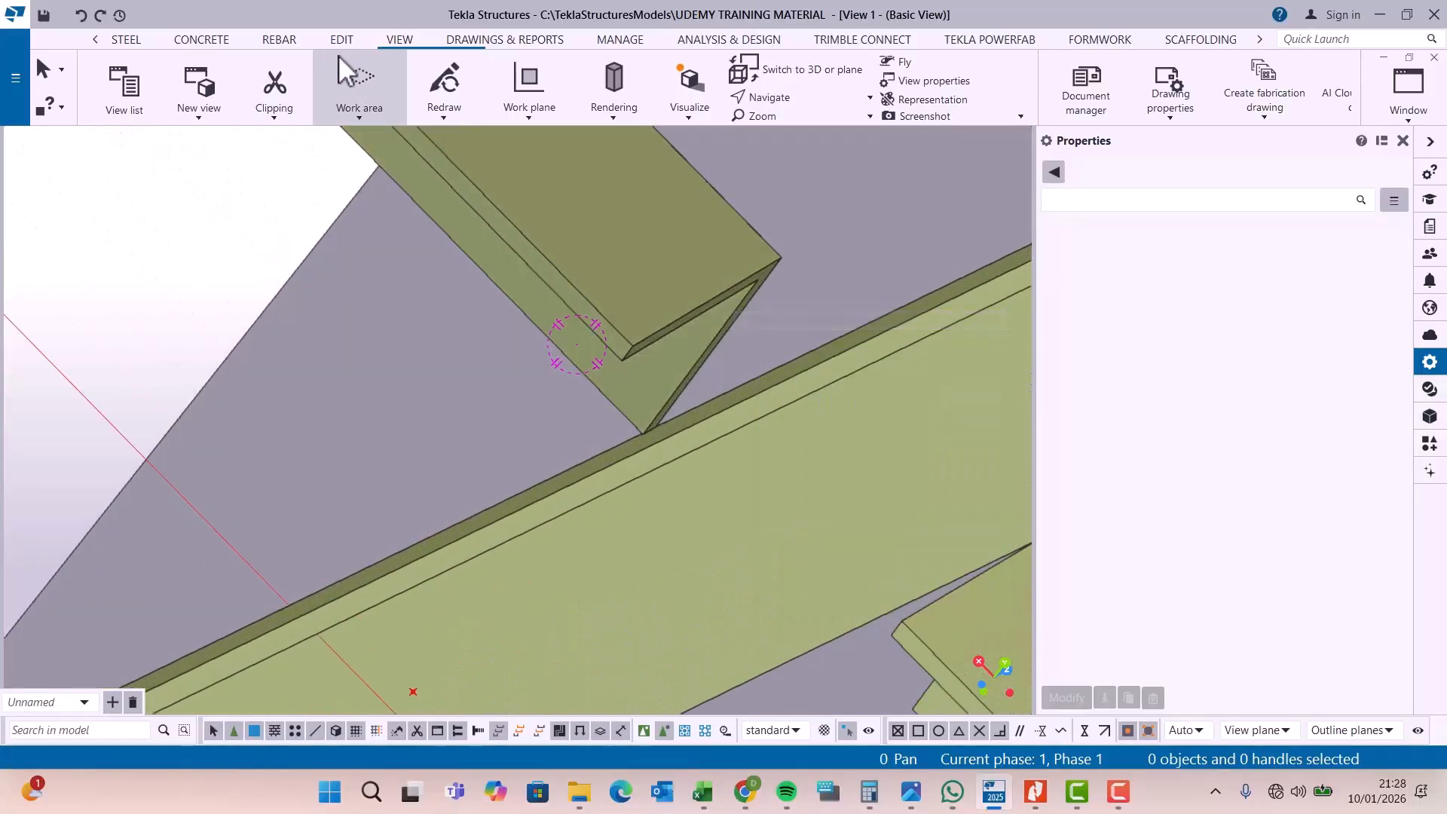
left_click(342, 39)
left_click(1321, 110)
left_click(1384, 456)
scroll(701, 332, "up", 5)
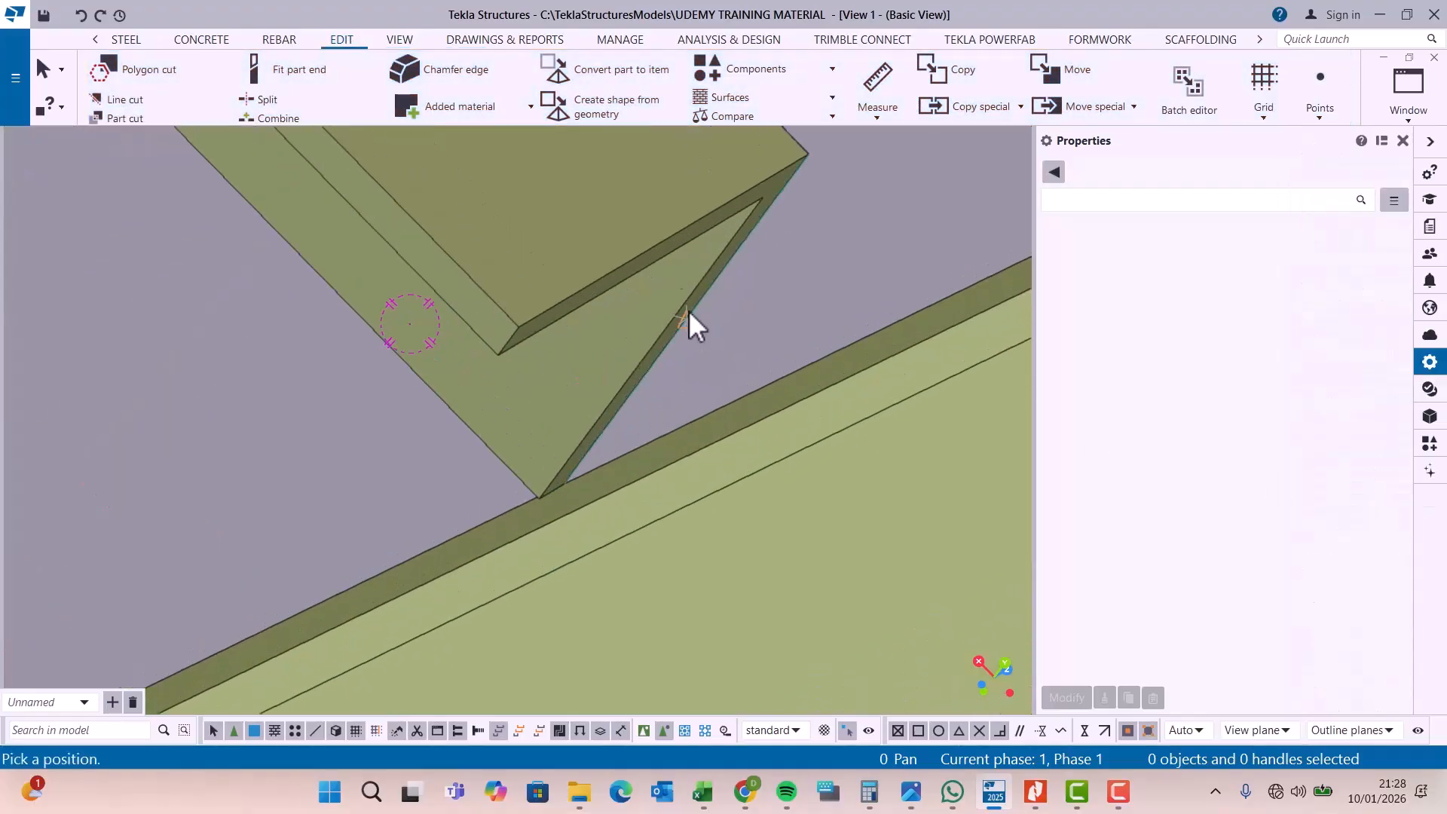
left_click(689, 311)
scroll(663, 188, "down", 3)
scroll(802, 365, "up", 2)
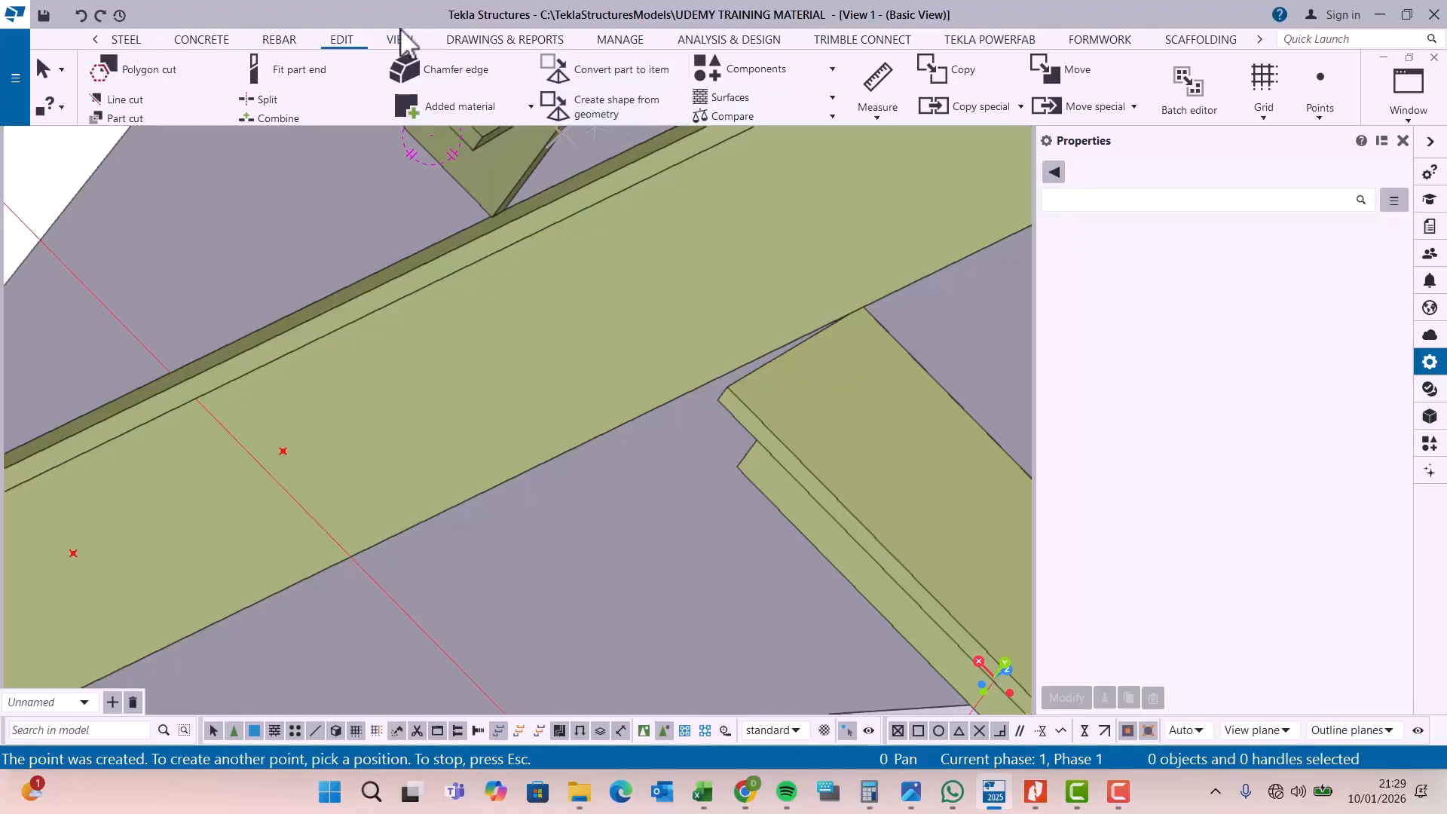
- Place a point at the midpoint of the opposite cut brace segment's end edge and end the point command
left_click(399, 39)
left_click(772, 116)
key("v")
left_click(812, 411)
left_click_drag(813, 411, 947, 358)
right_click(902, 317)
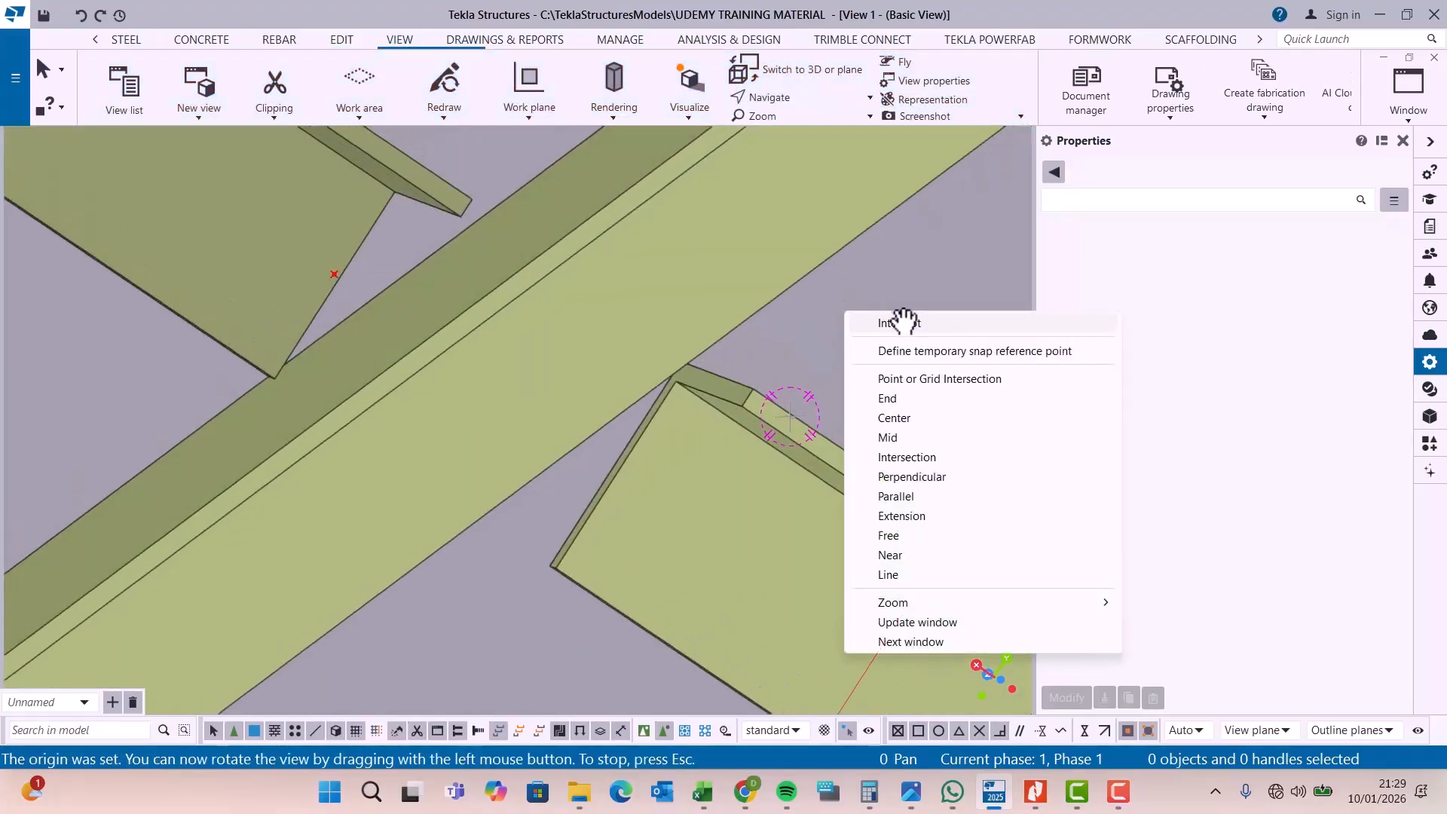
left_click(902, 323)
scroll(622, 462, "up", 4)
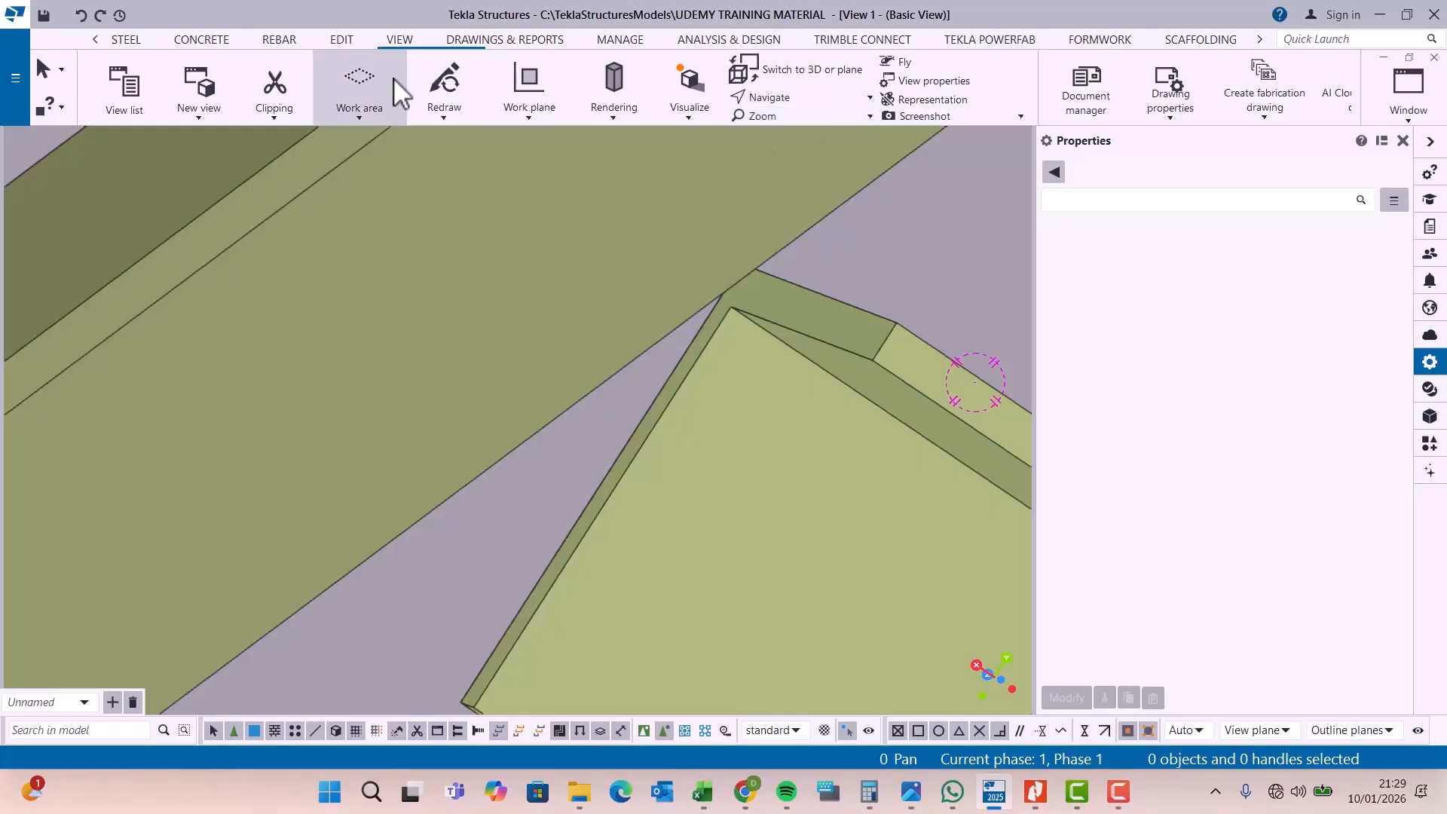
left_click(343, 40)
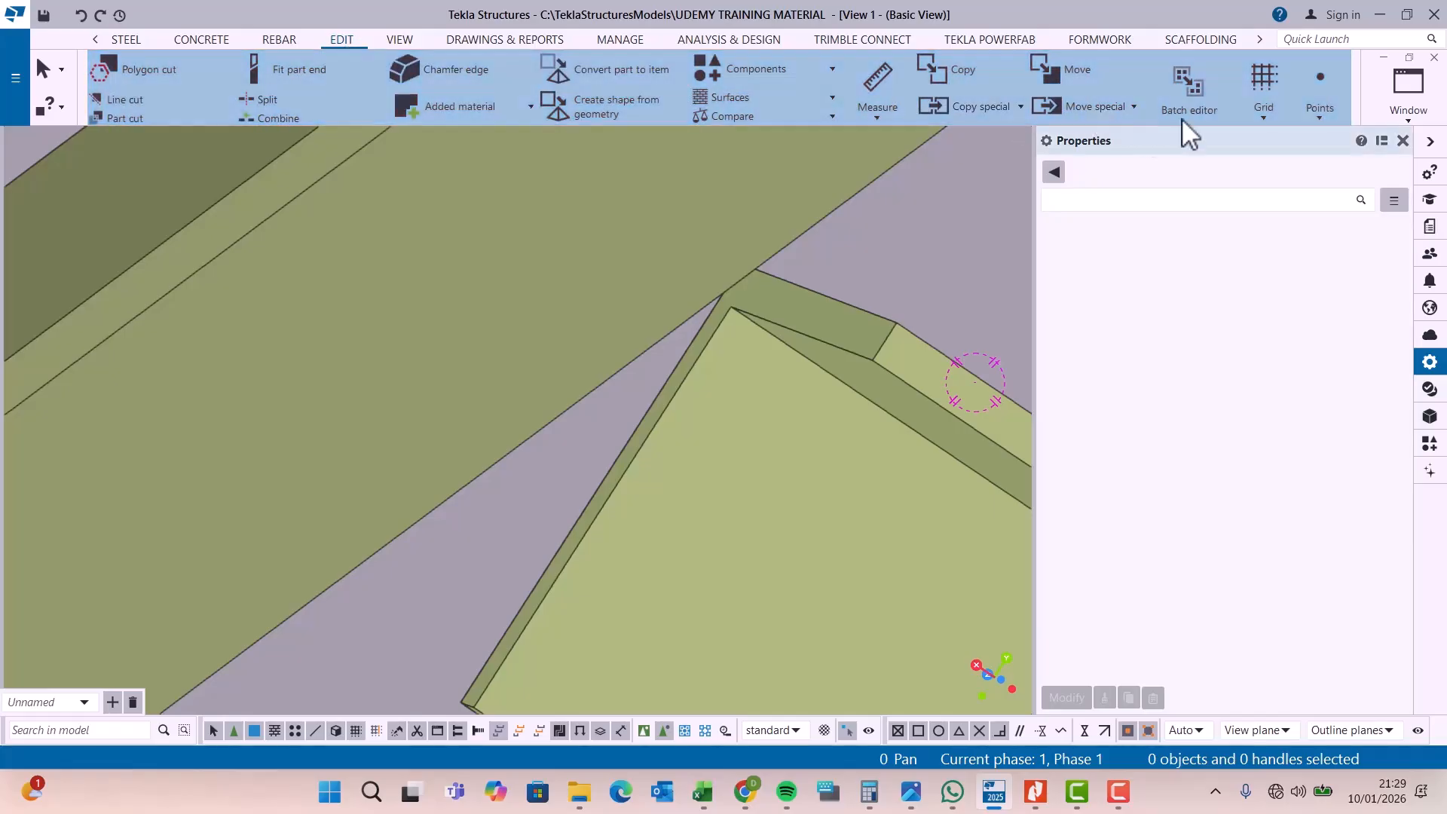
left_click(1318, 113)
left_click(1357, 492)
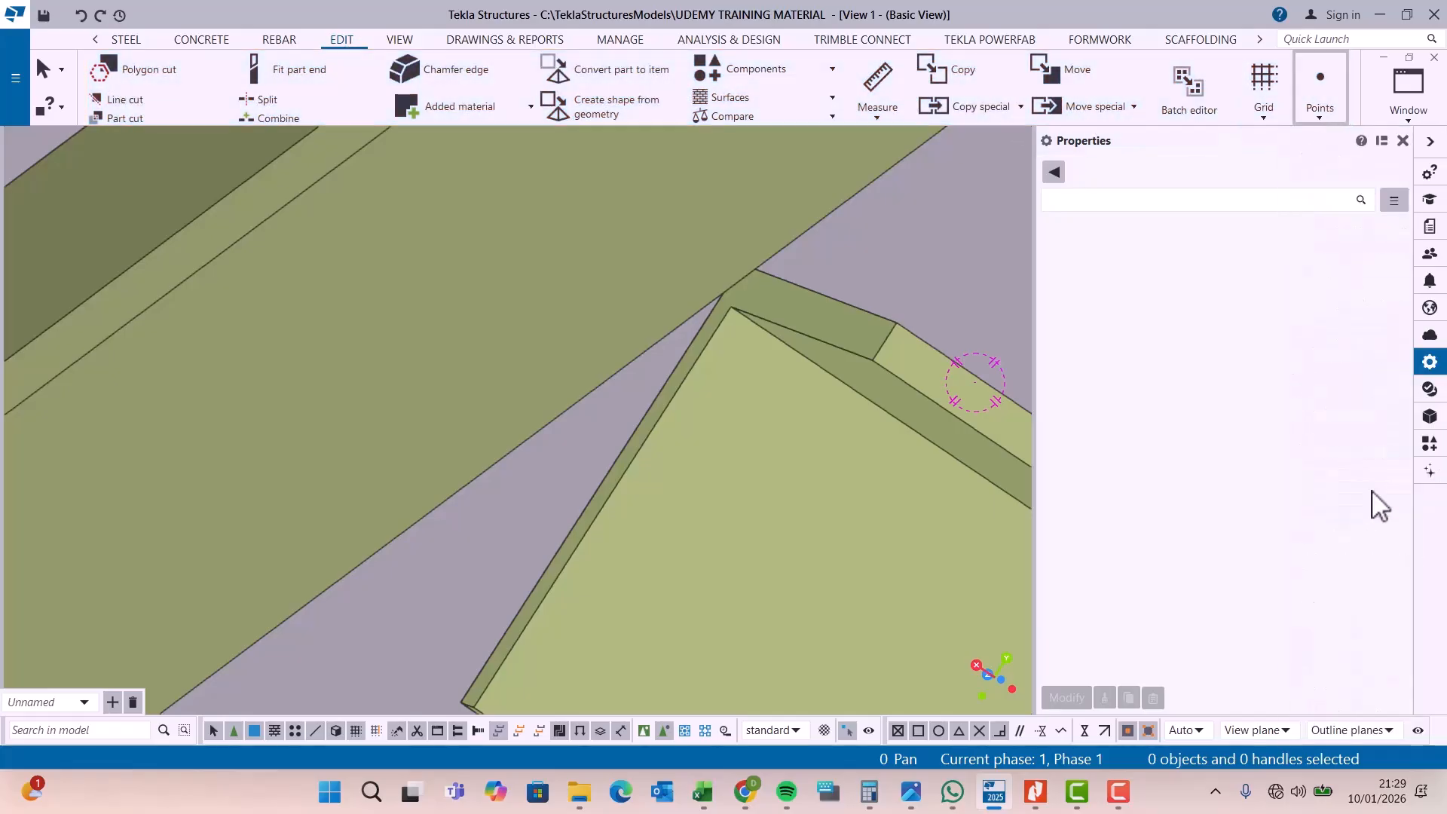
scroll(641, 401, "up", 1)
scroll(642, 400, "up", 1)
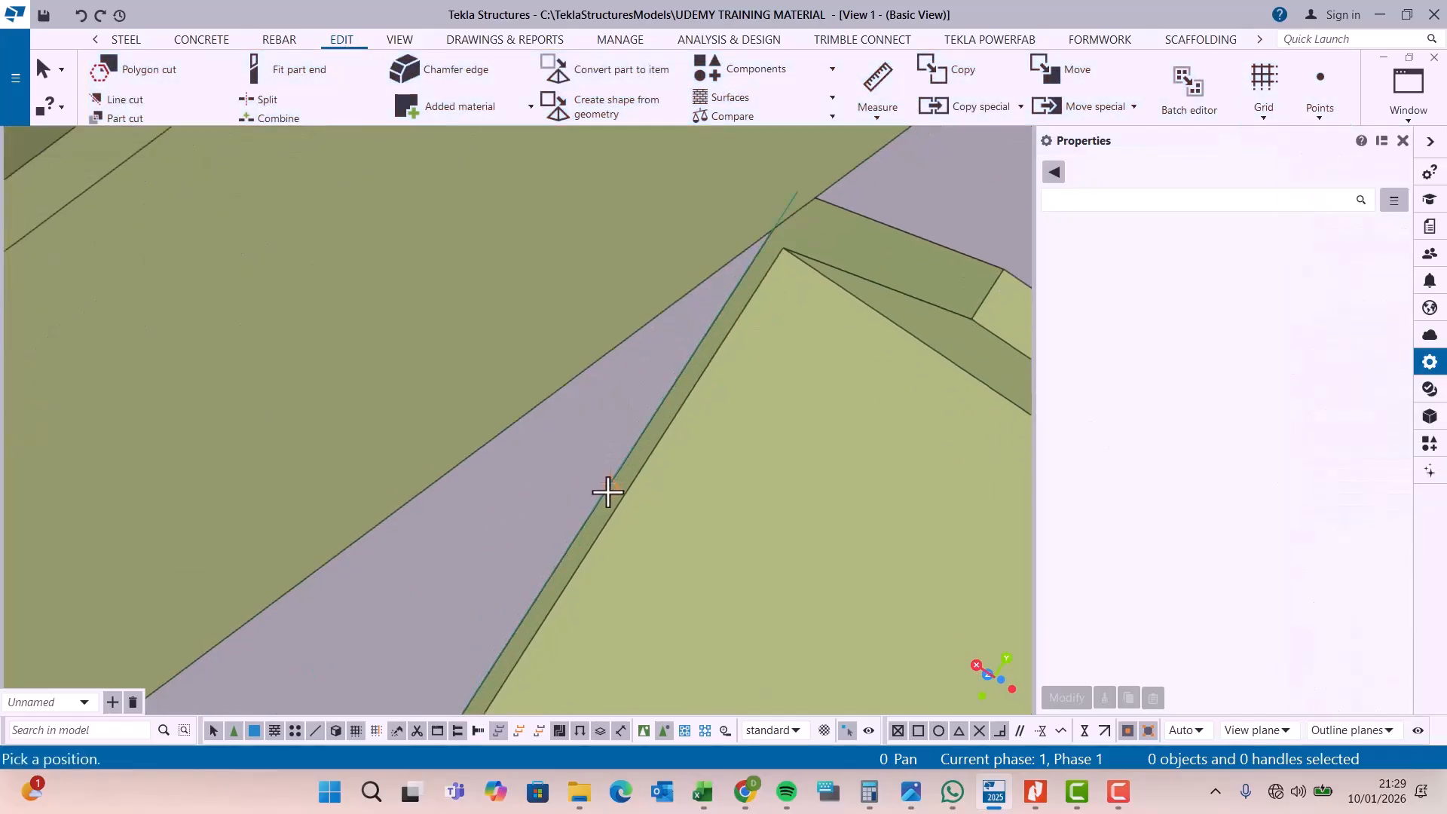
left_click(624, 469)
right_click(720, 351)
left_click(754, 360)
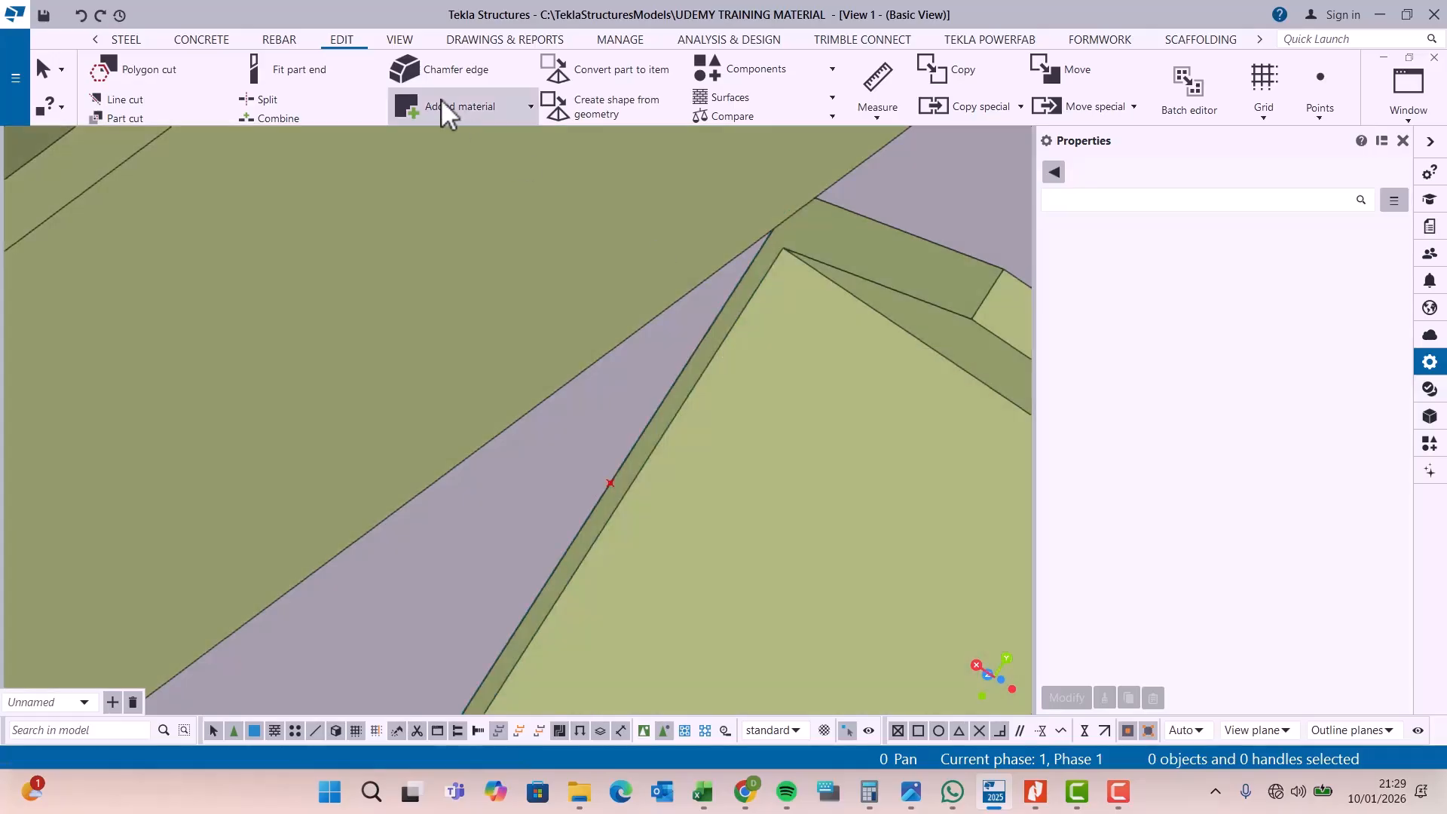
- Orbit back to the plate's face and examine how the two brace-end points sit relative to the other points
left_click(397, 38)
left_click(765, 97)
left_click(776, 134)
left_click(755, 323)
left_click_drag(746, 326, 599, 290)
scroll(618, 314, "down", 8)
right_click(942, 236)
left_click(951, 235)
scroll(859, 275, "up", 2)
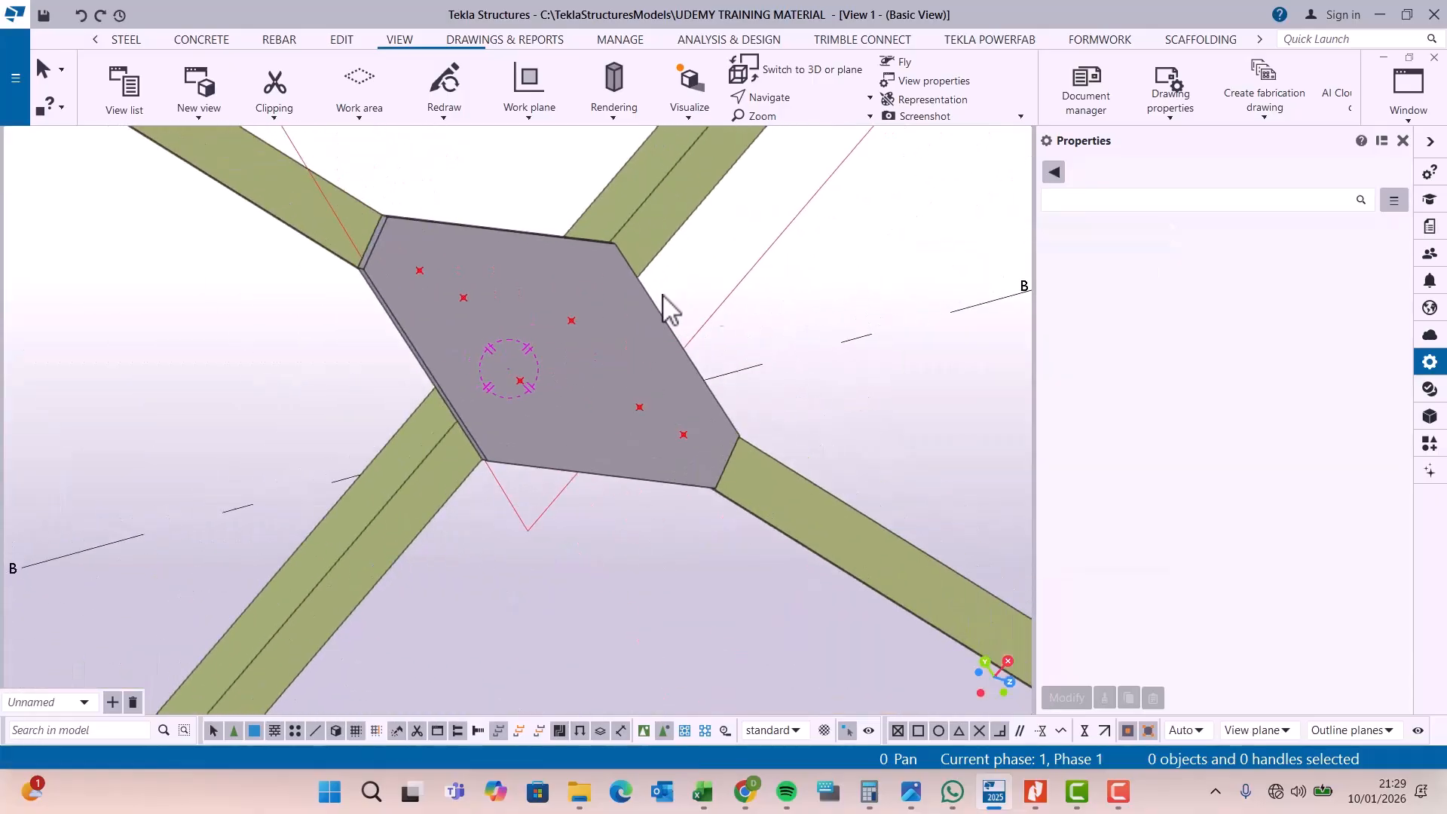
scroll(575, 330, "up", 2)
scroll(577, 329, "up", 1)
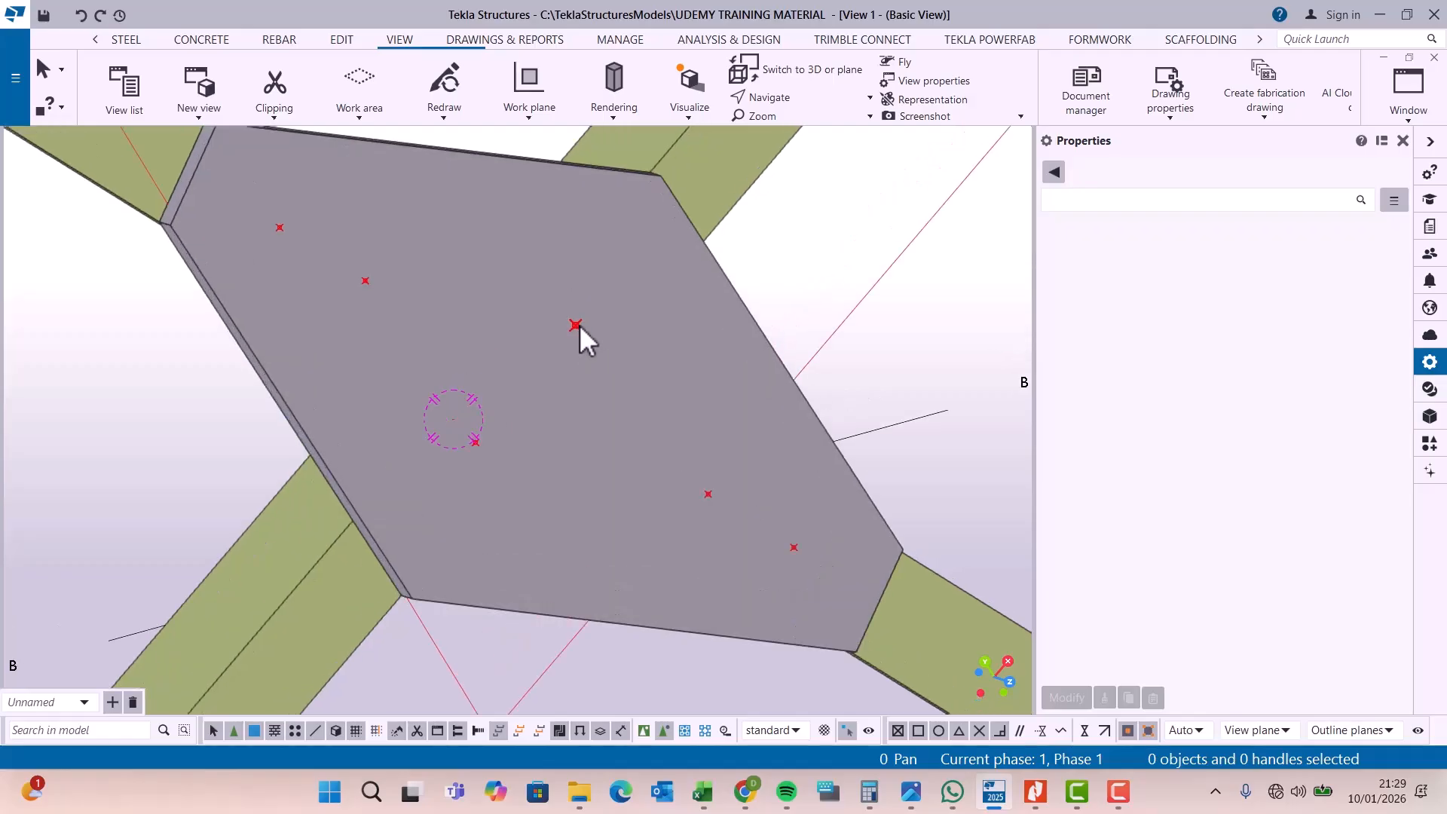
scroll(579, 326, "up", 1)
scroll(603, 317, "down", 3)
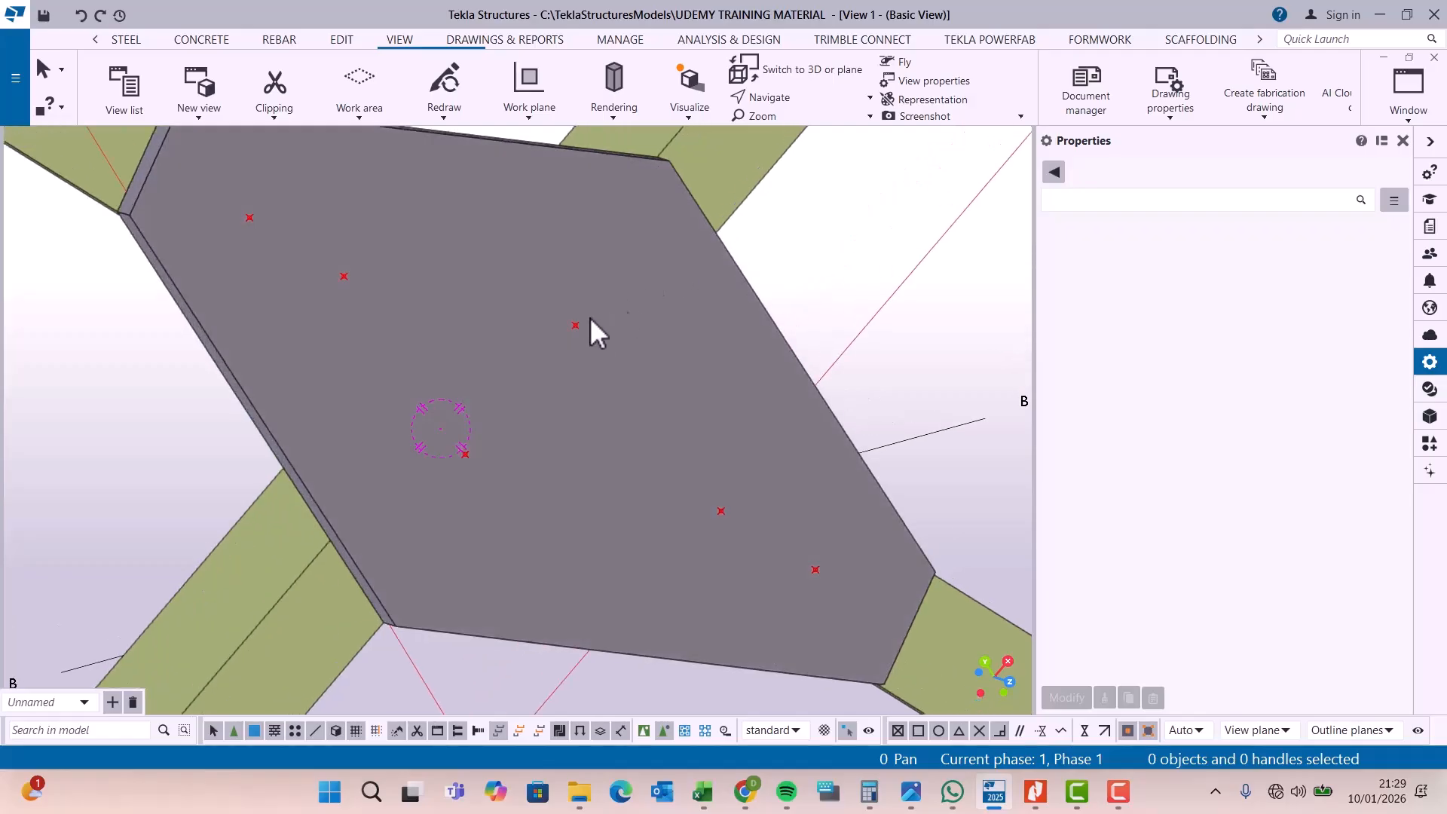
- Add one dividing point midway between the two brace-end points on the plate and finish the divided-line point command
left_click(768, 97)
left_click(776, 136)
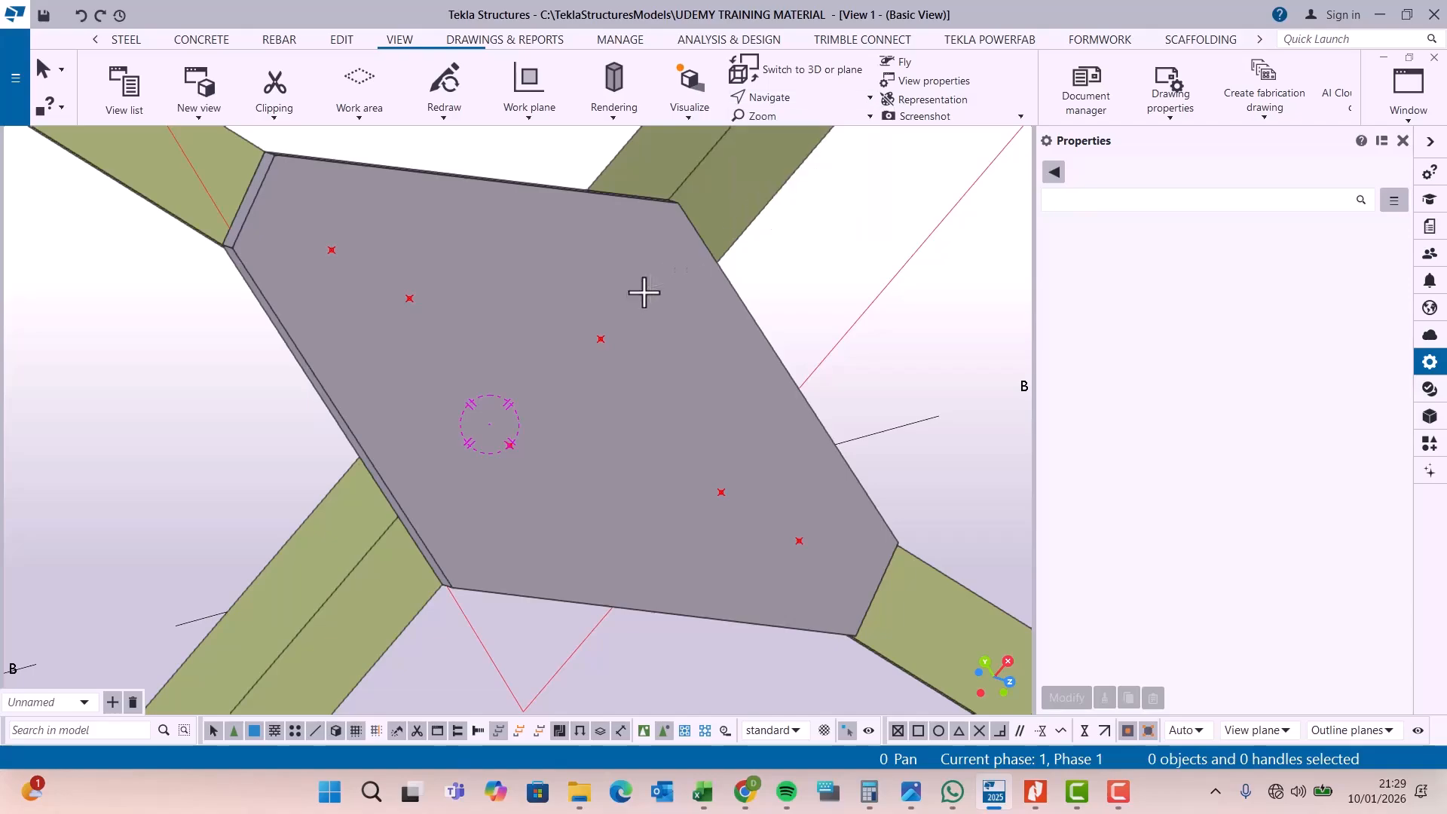
left_click(649, 284)
left_click_drag(515, 218, 494, 220)
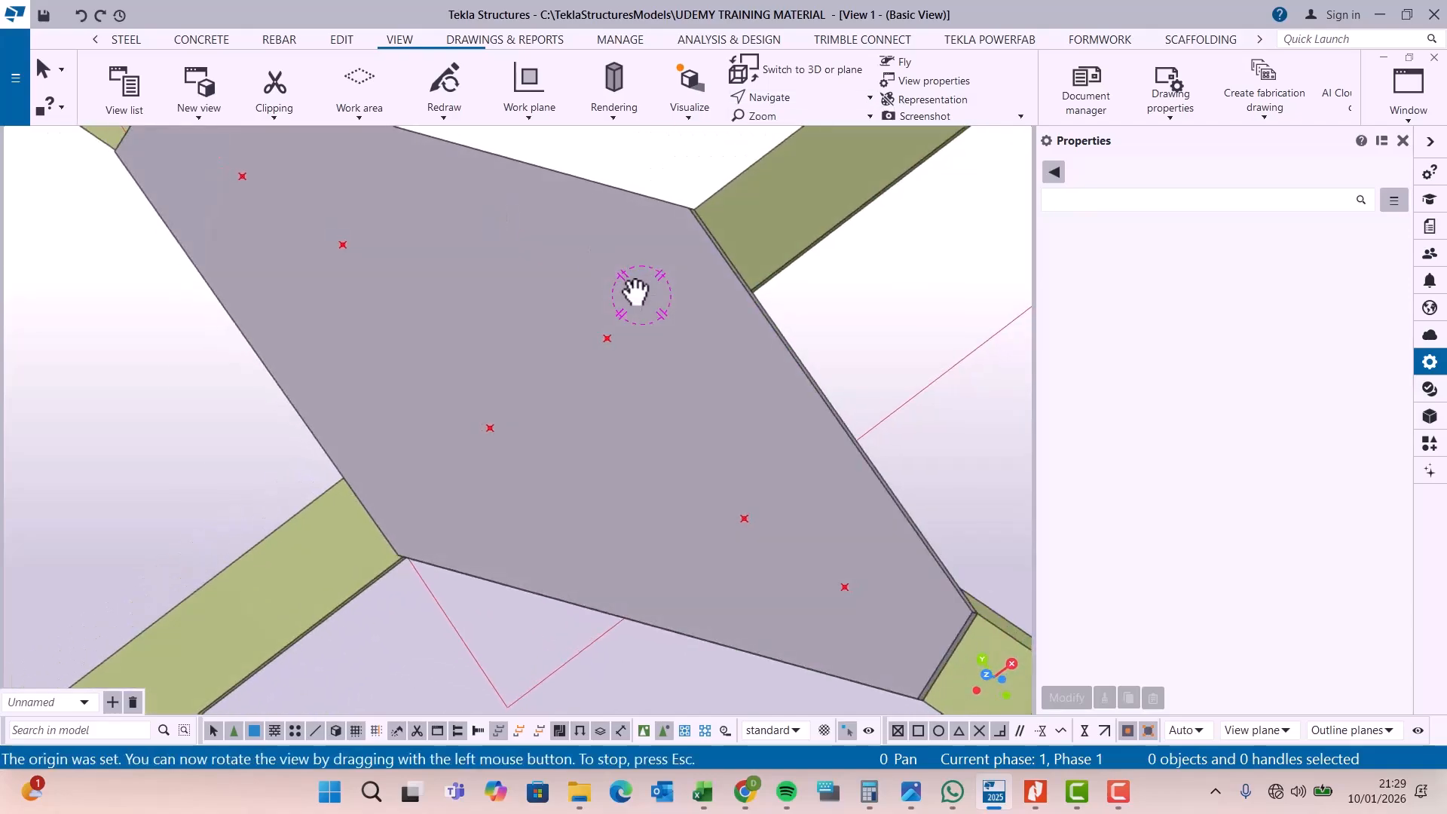
right_click(918, 251)
left_click(970, 263)
scroll(585, 333, "up", 3)
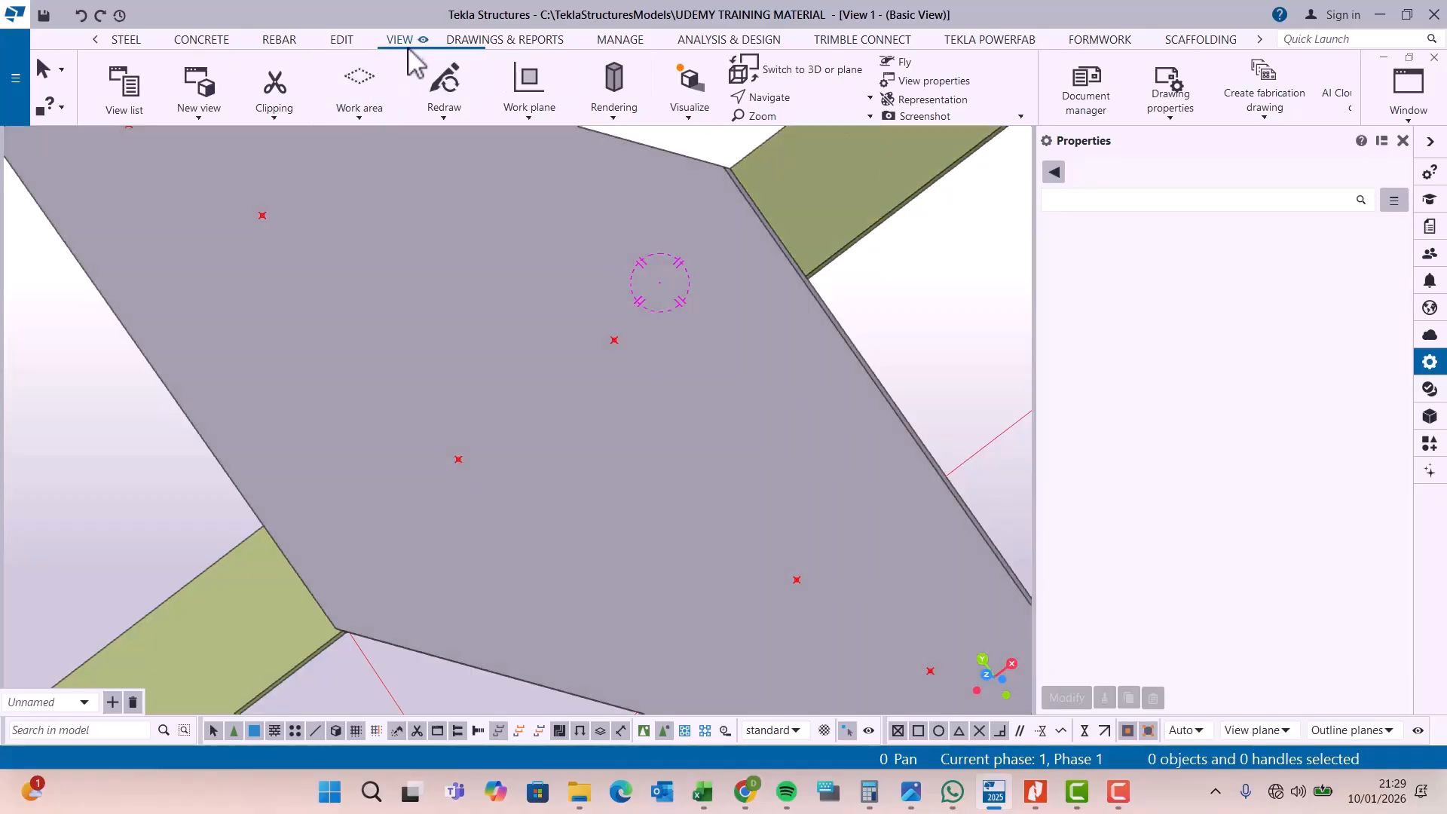
left_click(341, 40)
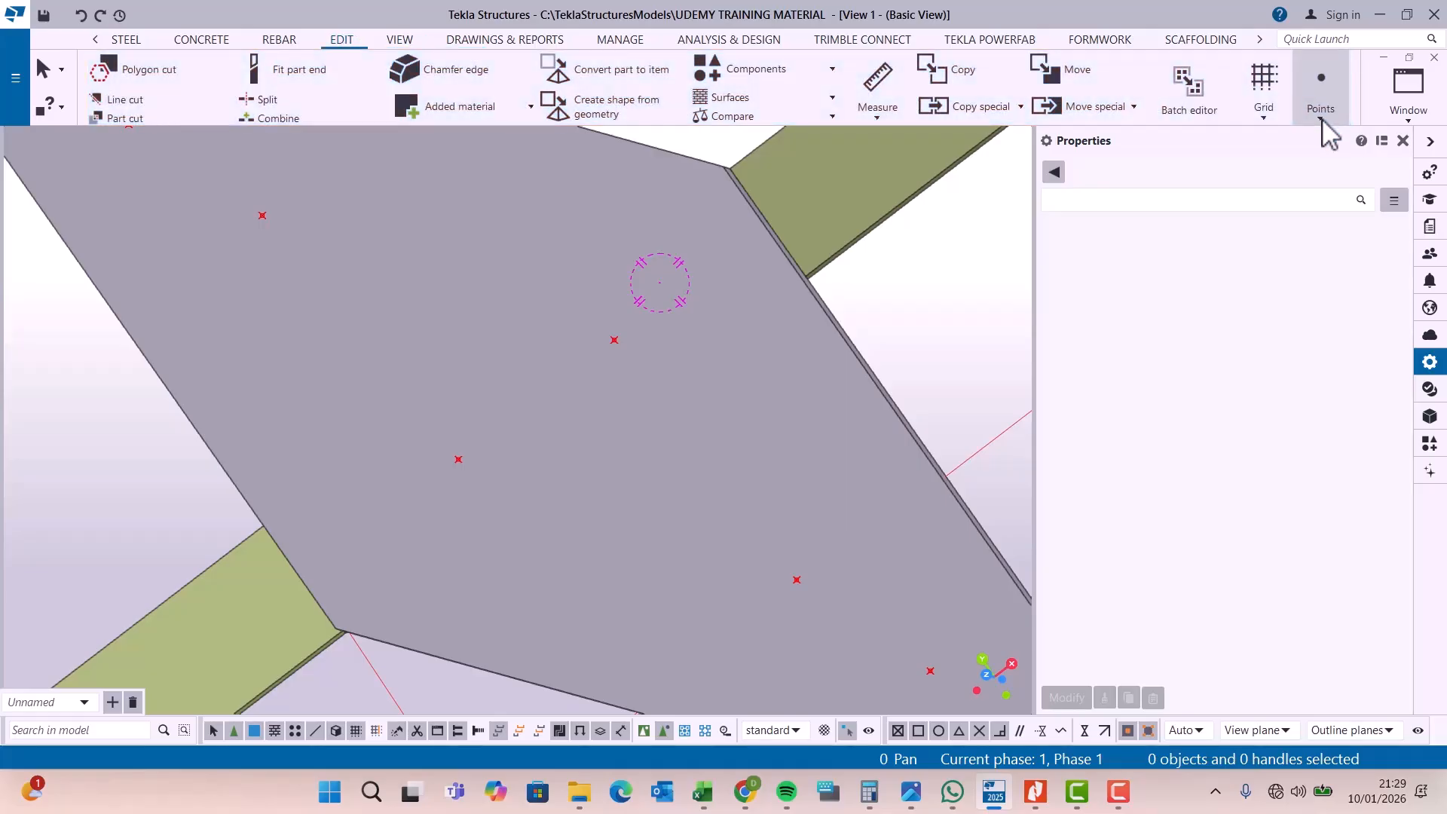
left_click(1322, 120)
left_click(1316, 150)
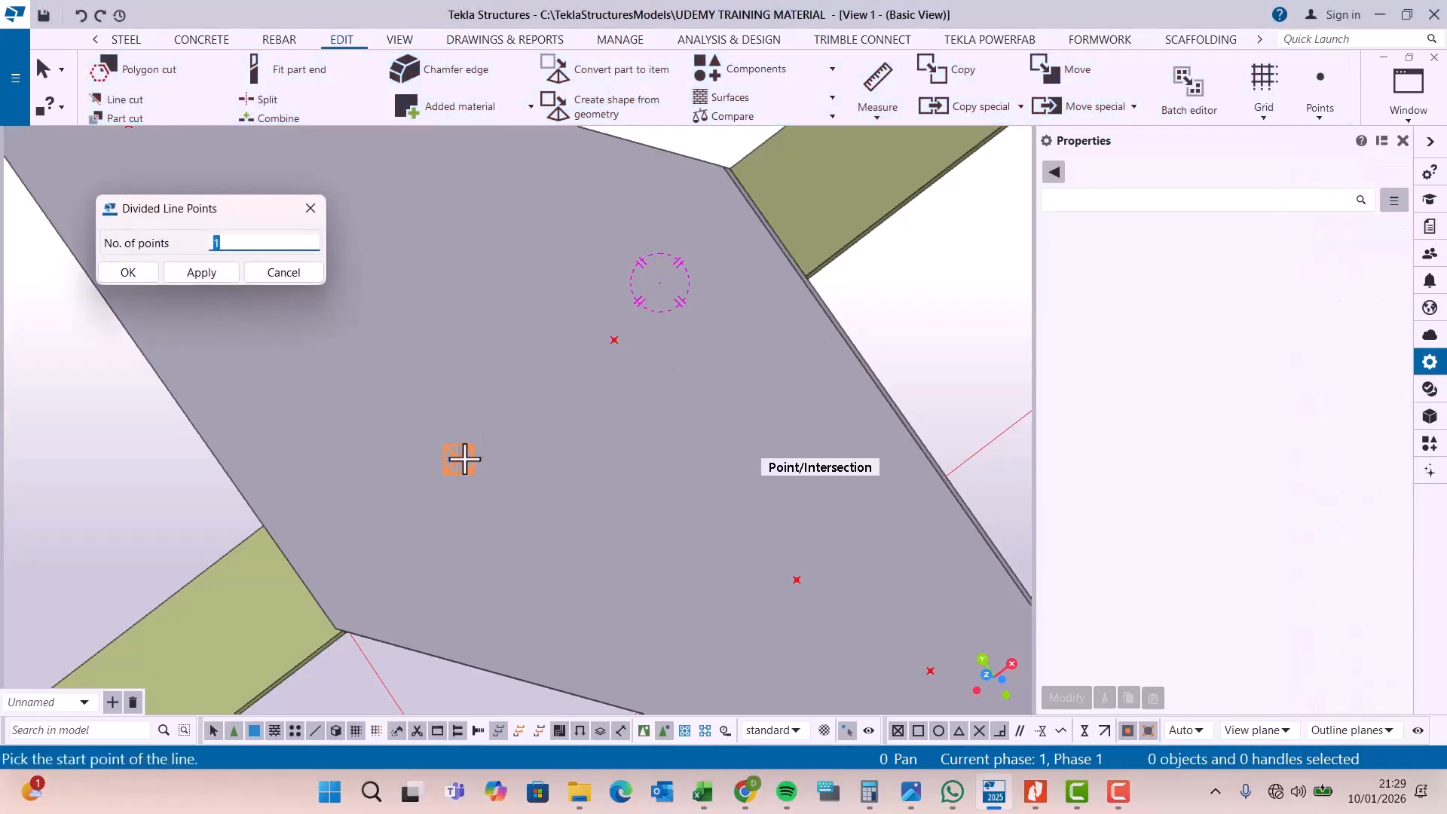
left_click(460, 459)
left_click(614, 340)
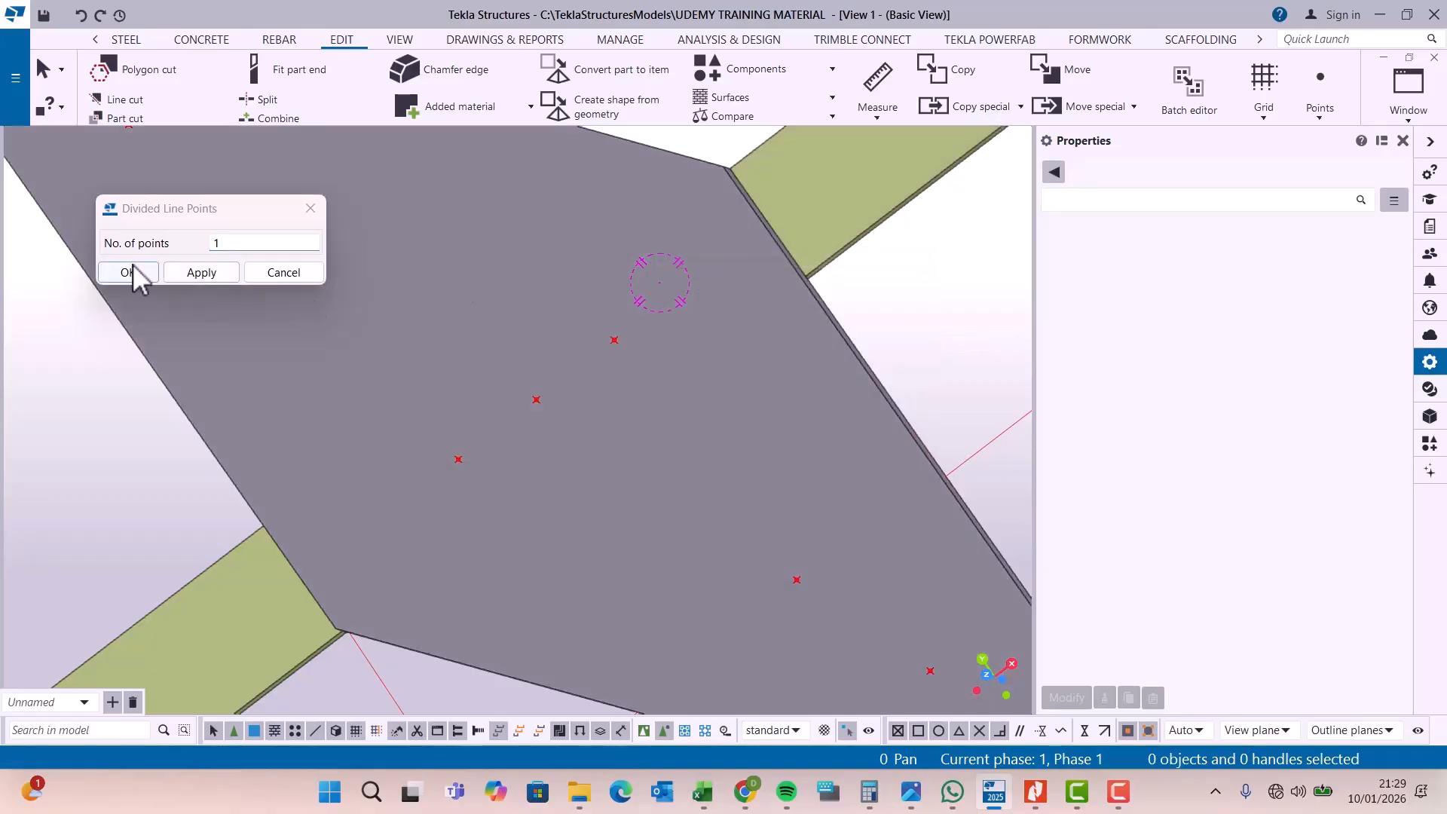
left_click(133, 266)
- Measure the distance from the new middle point to the upper brace-end point without placing a dimension
left_click(878, 117)
left_click(900, 151)
left_click(537, 400)
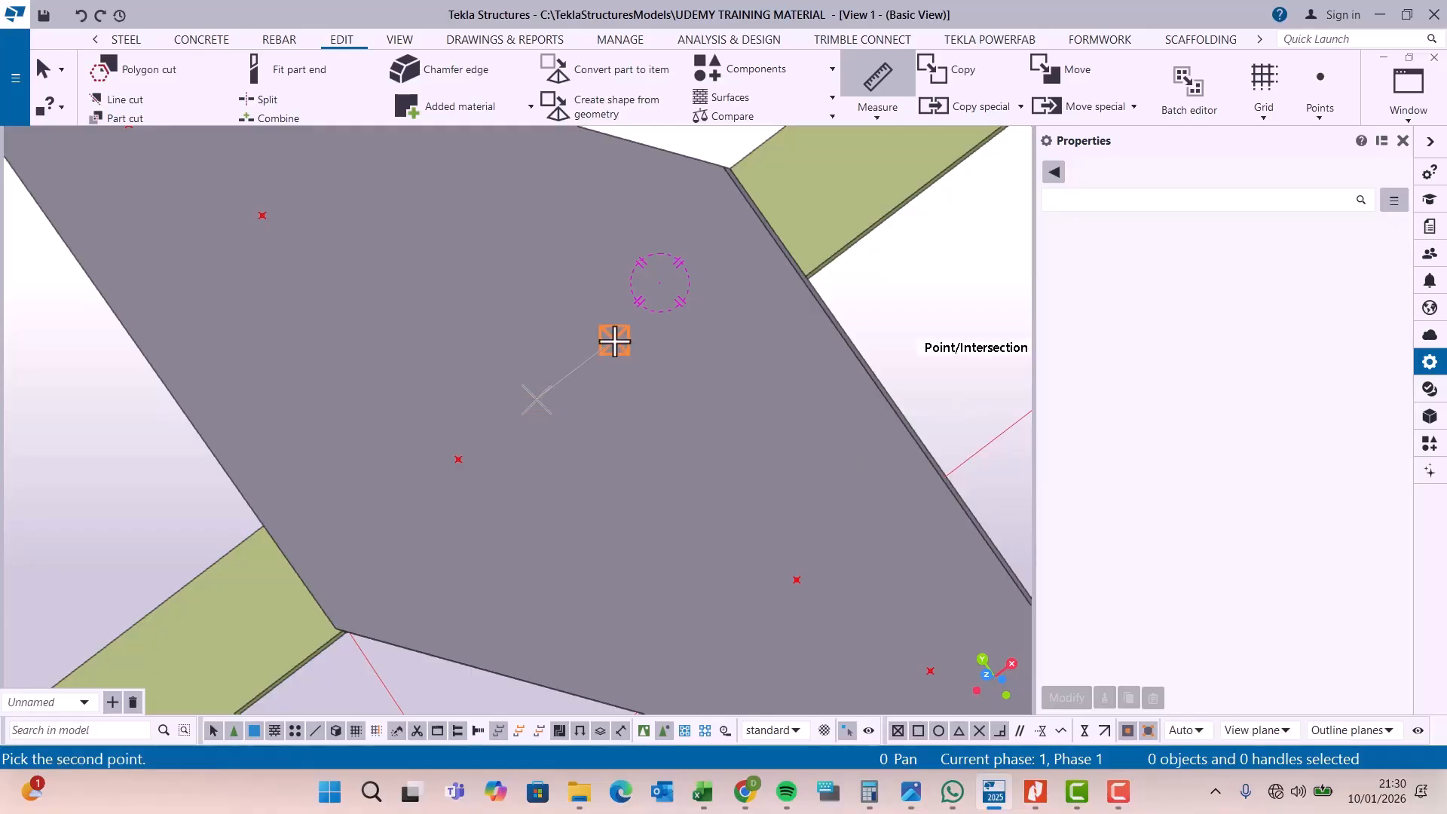
left_click(614, 341)
right_click(597, 291)
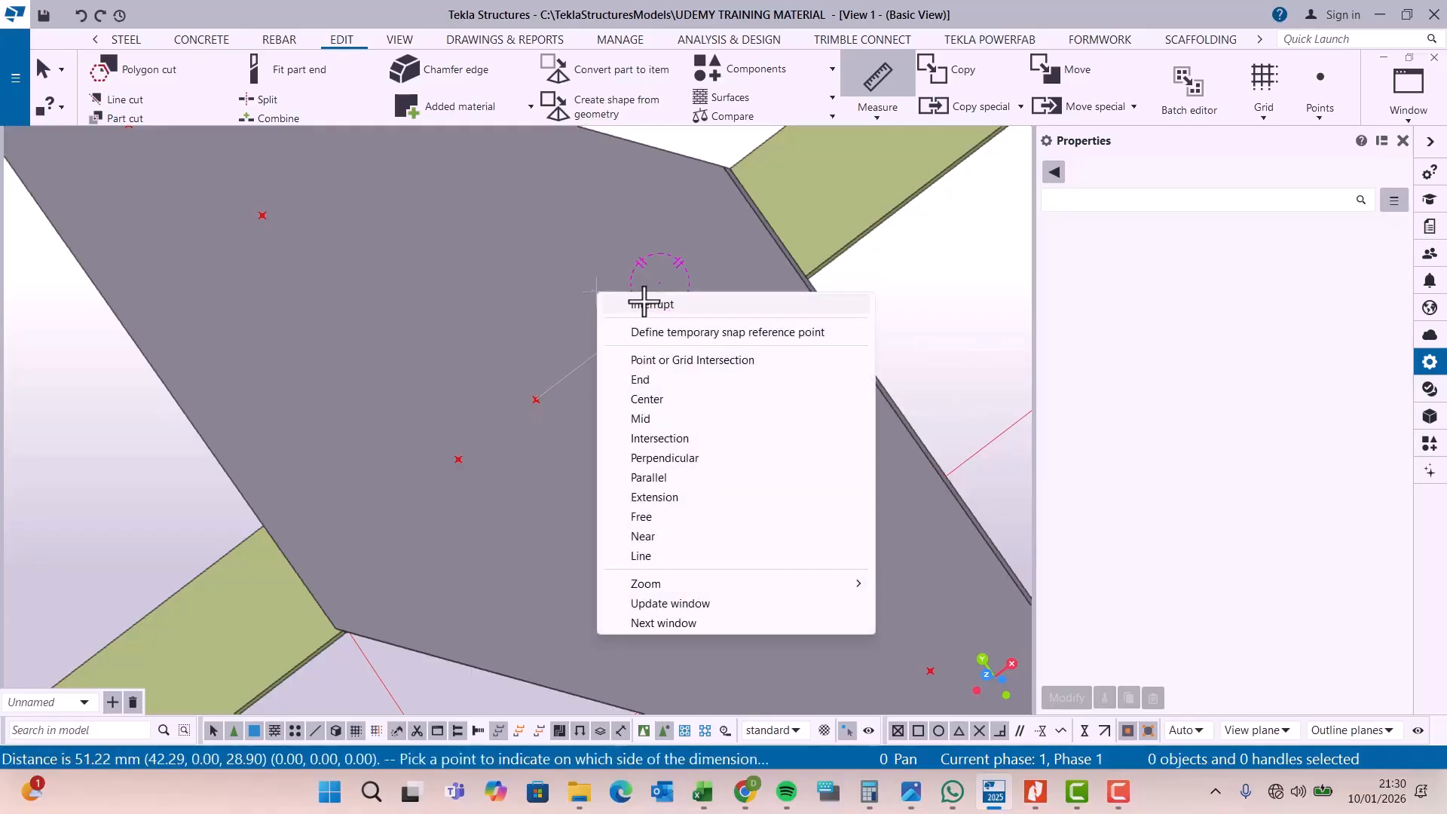
left_click(646, 304)
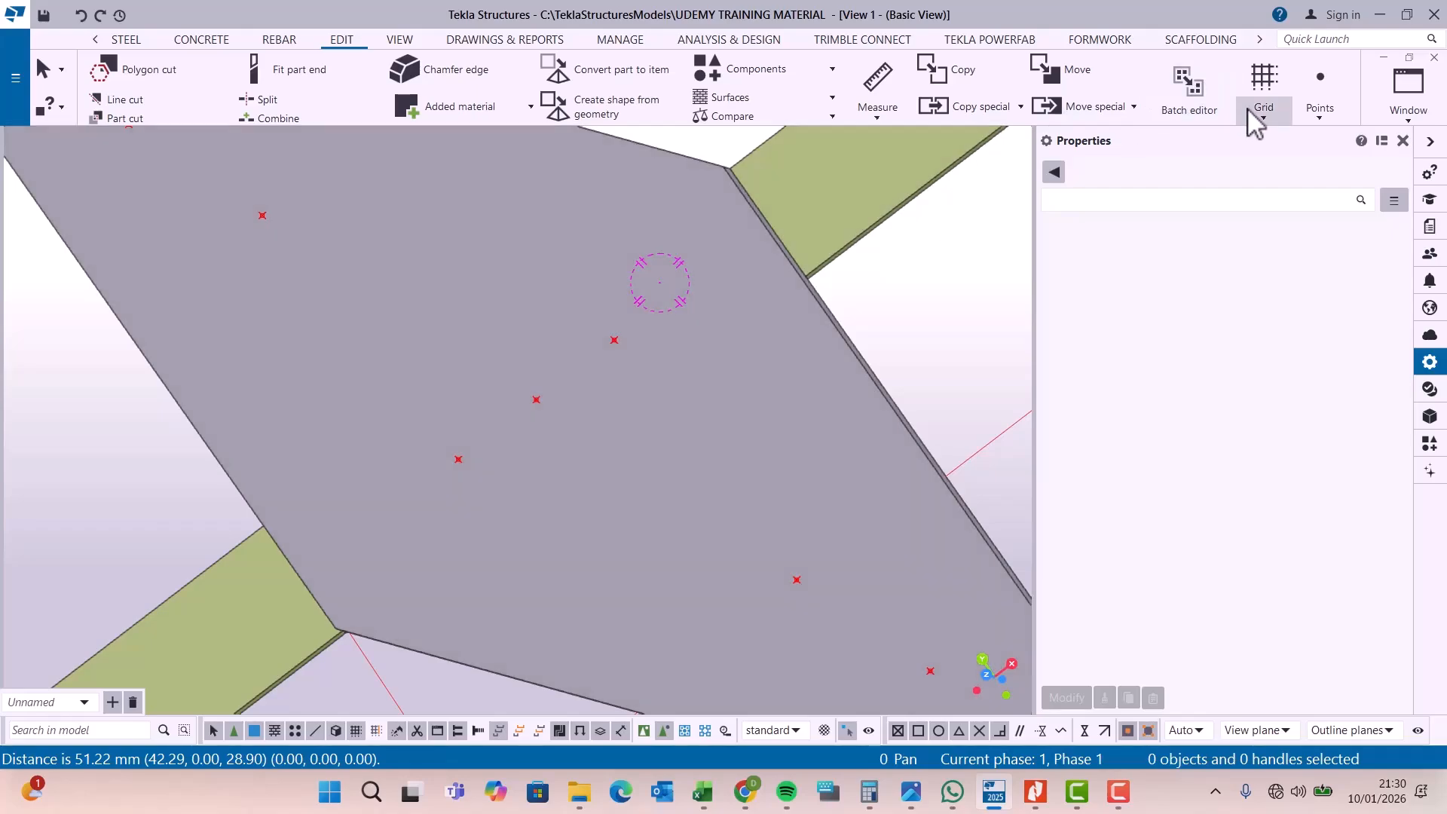
- Add one dividing point midway between the middle point and the lower brace-end point, and delete the middle point
left_click(1317, 119)
left_click(1327, 142)
scroll(527, 457, "up", 2)
scroll(530, 455, "up", 1)
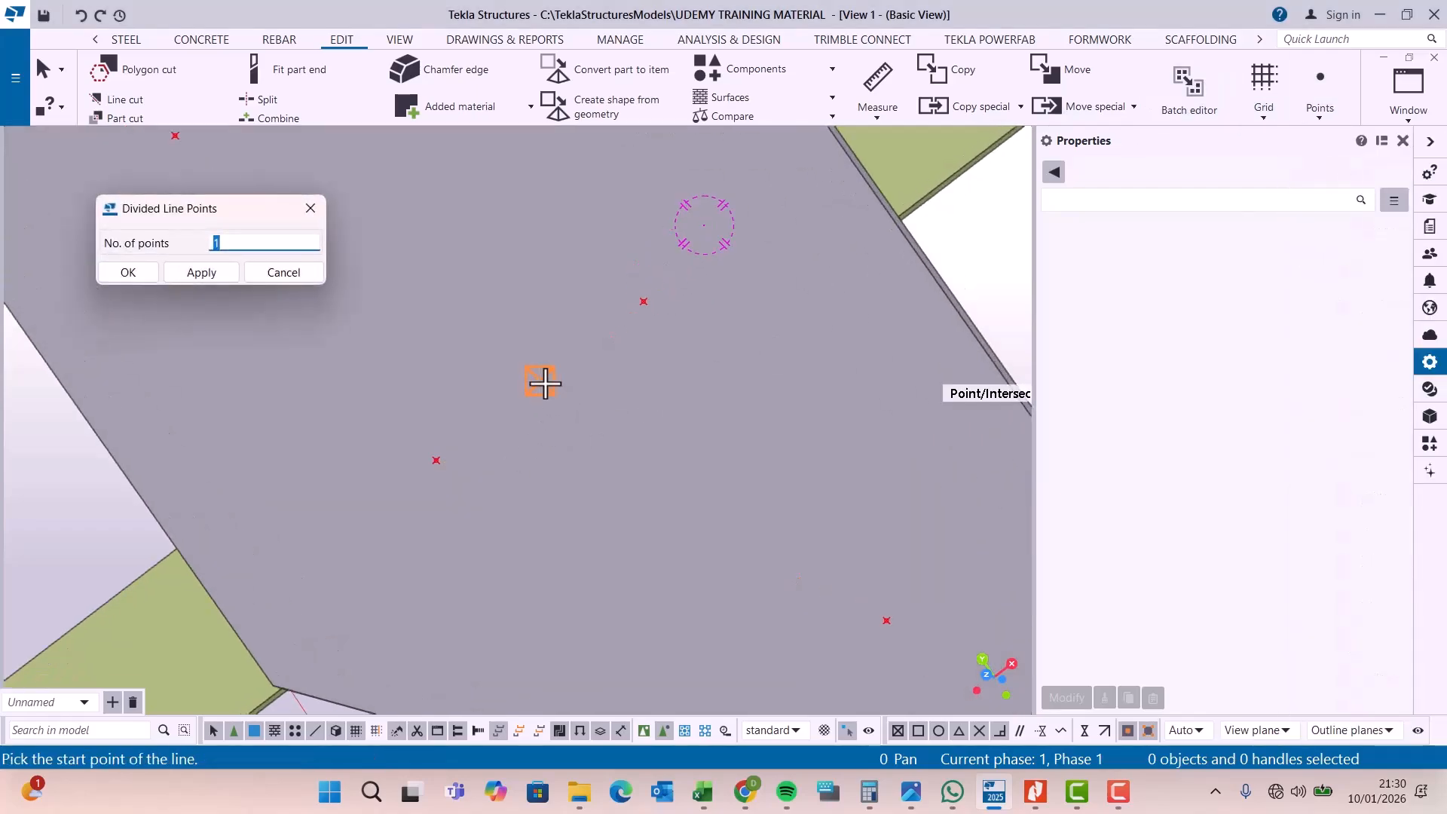
left_click(540, 381)
left_click(433, 459)
right_click(534, 304)
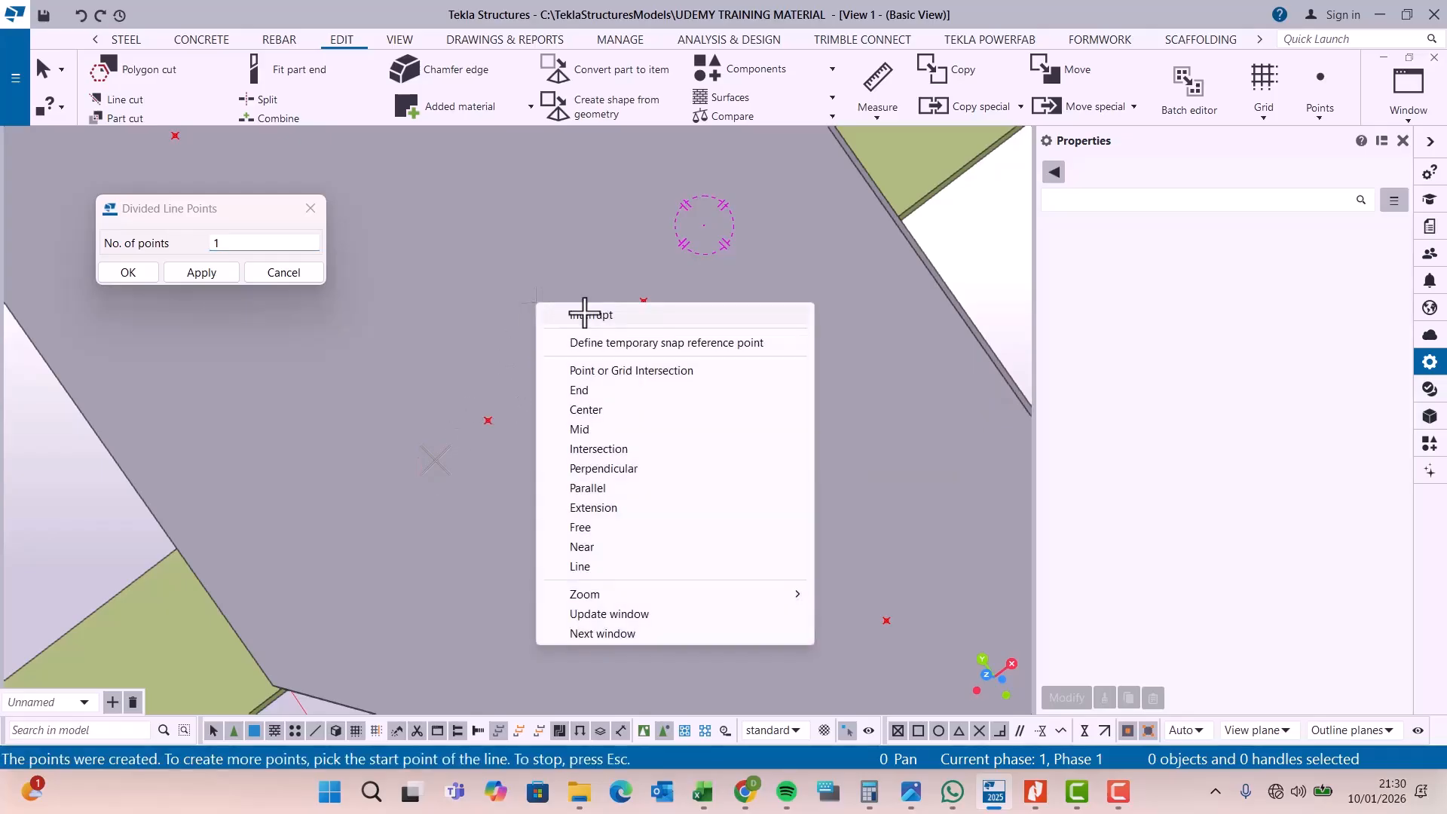
left_click(567, 310)
left_click(540, 380)
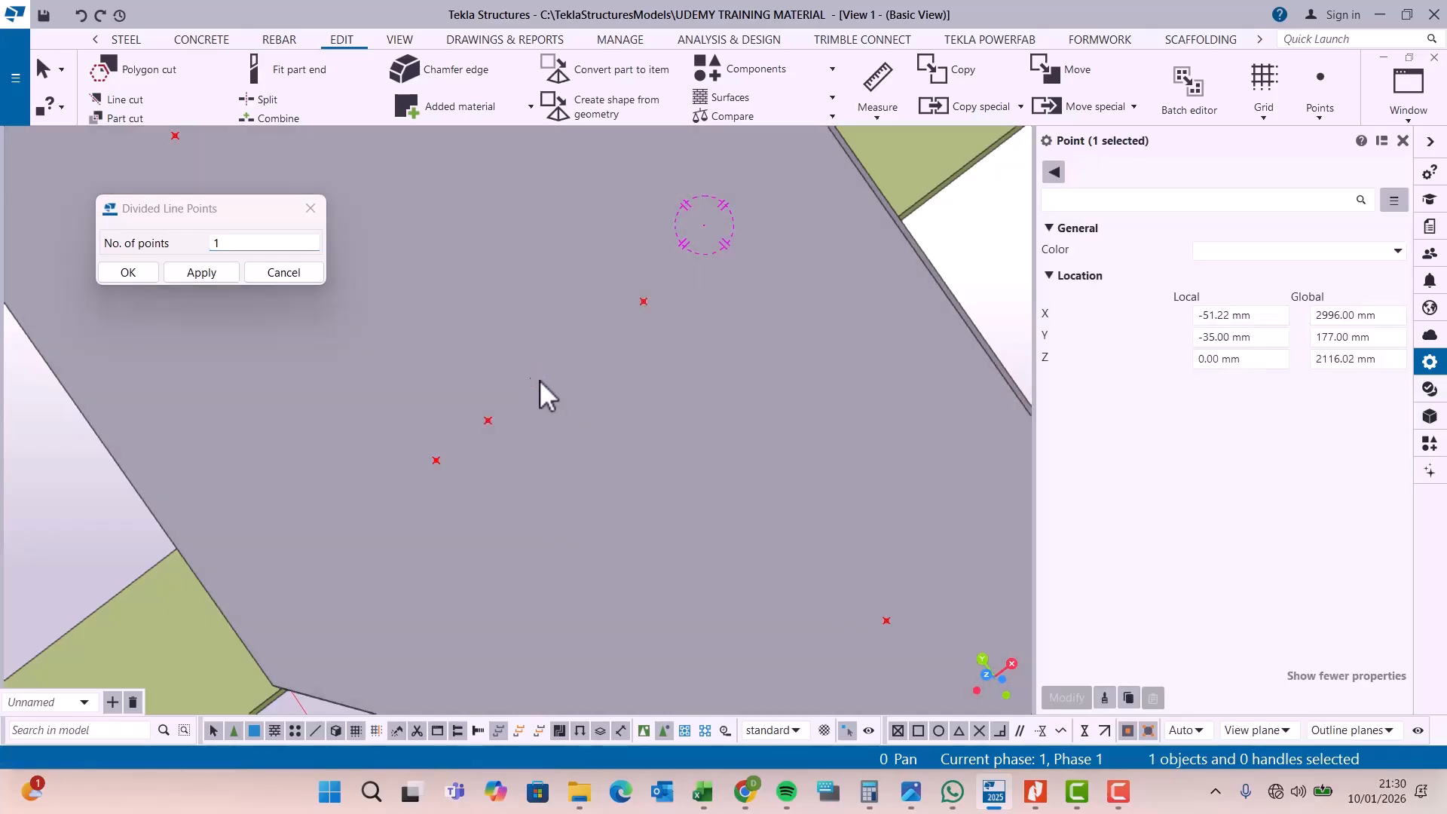
key("Delete")
- Measure the distance from the upper brace-end point to the point beside the lower one and close the divided-line settings
left_click(871, 113)
left_click(897, 156)
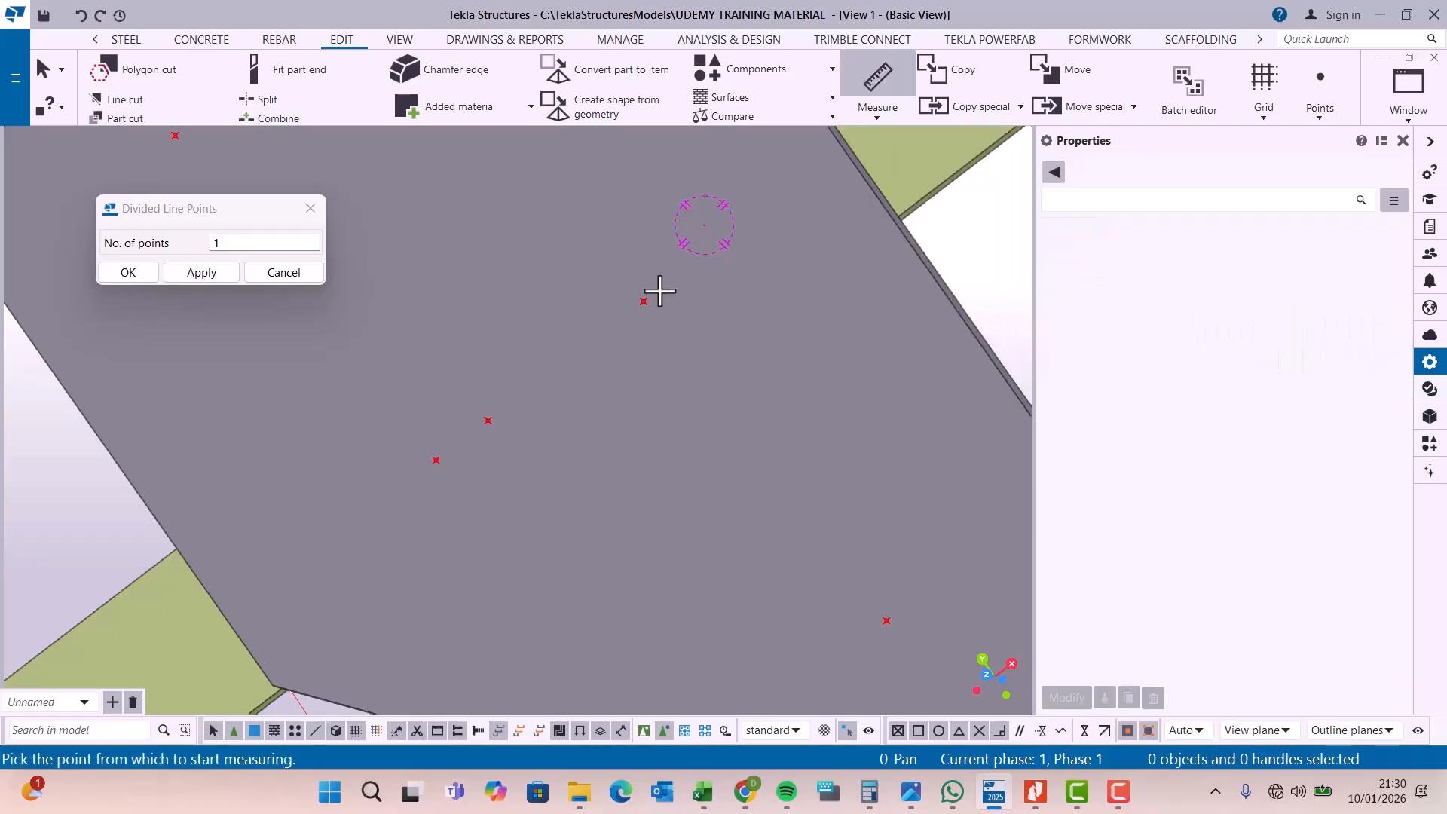
left_click(641, 303)
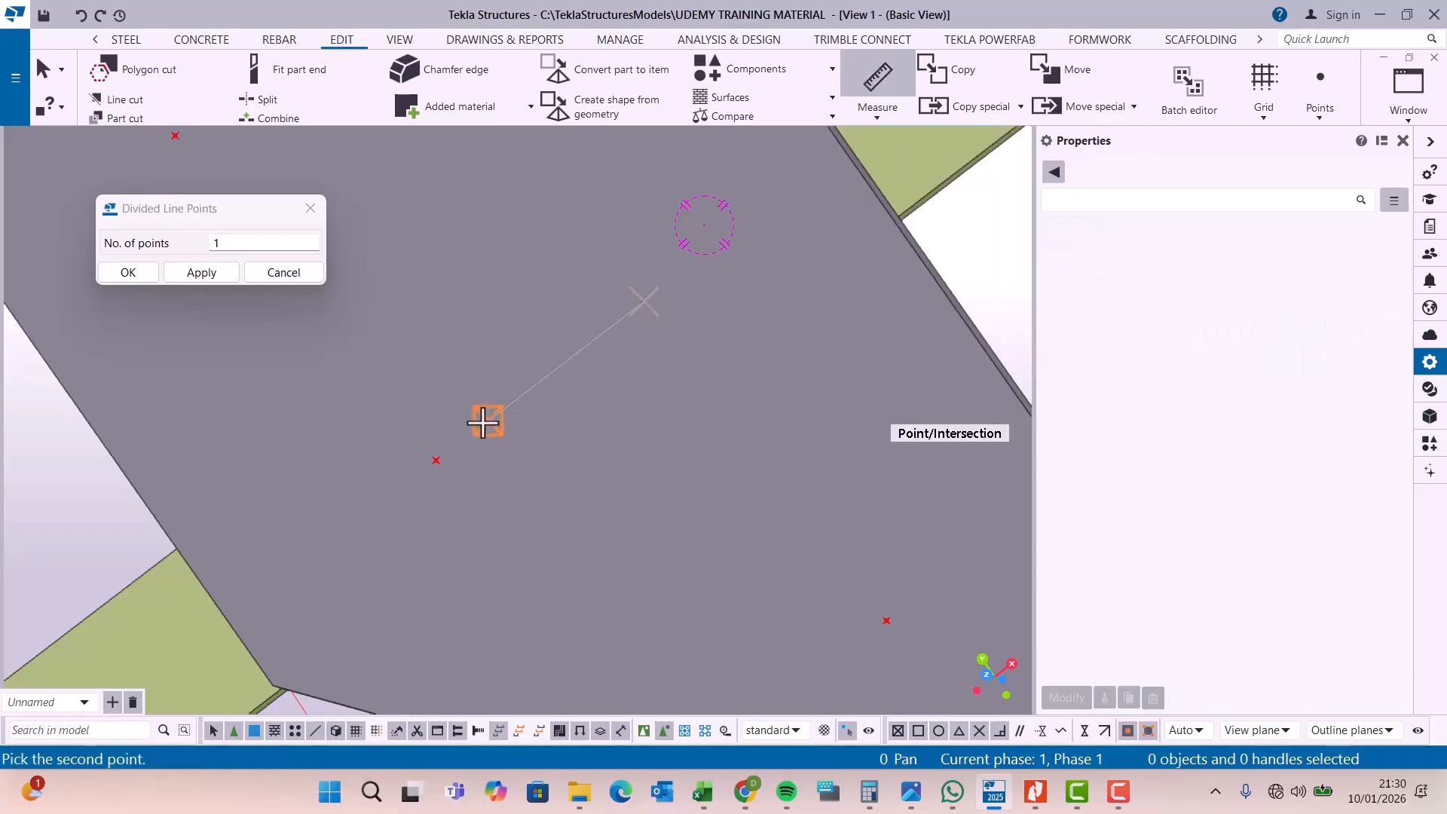
left_click(487, 421)
right_click(517, 267)
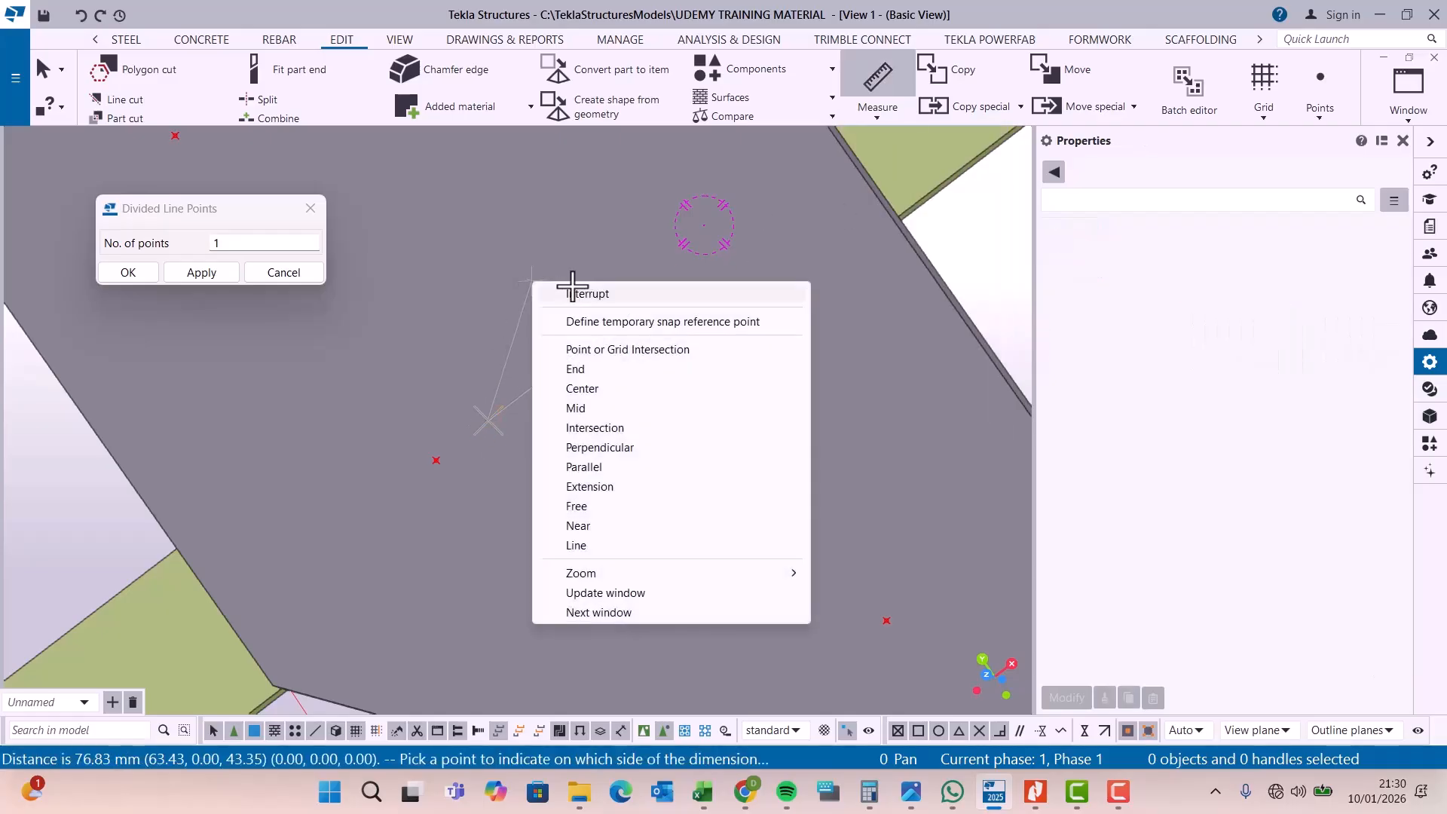
left_click(562, 296)
left_click(130, 272)
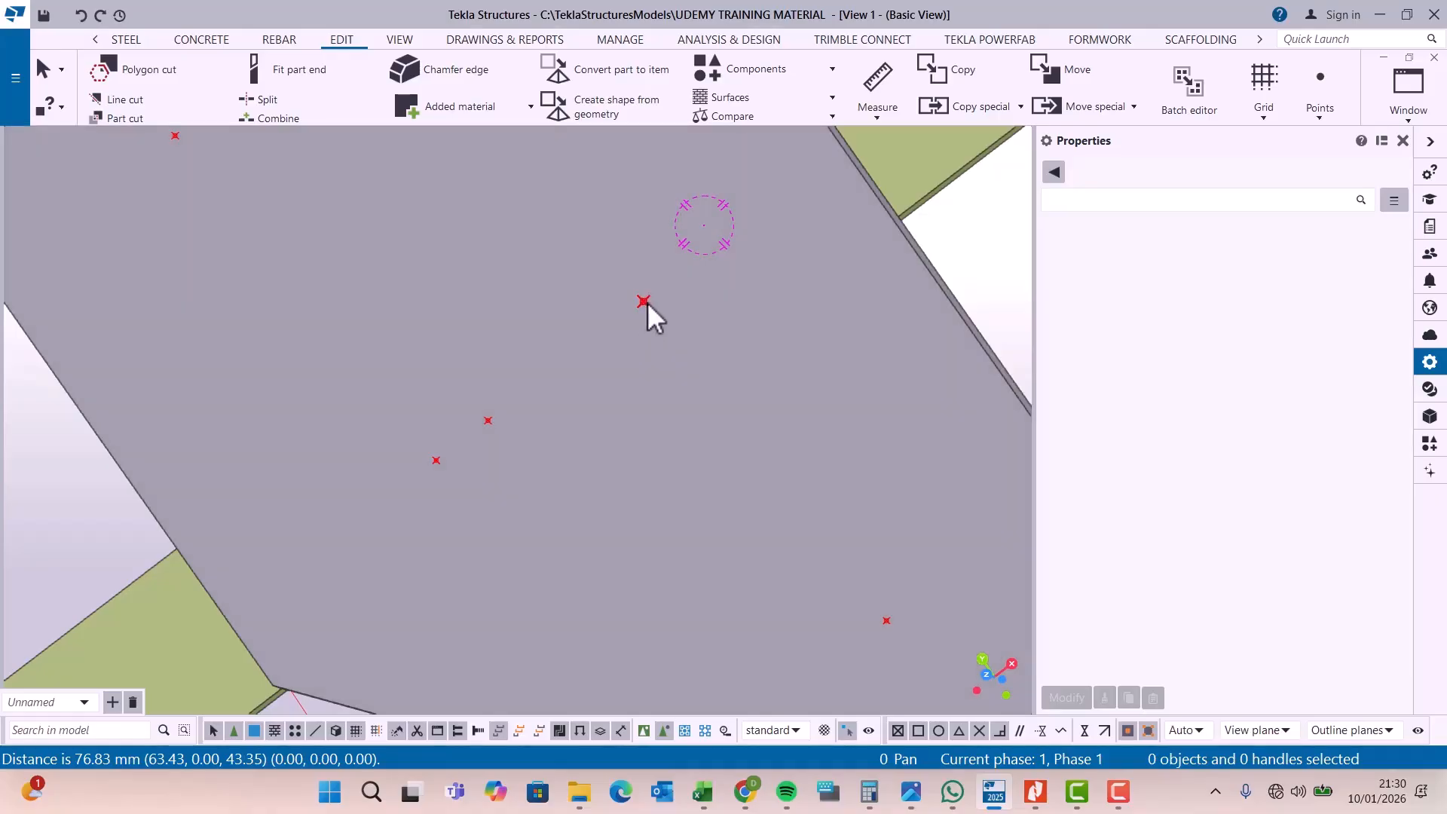
- Copy the upper brace-end point outward, using the inner point near the lower brace end as origin and the upper point as destination
right_click(646, 302)
left_click(694, 390)
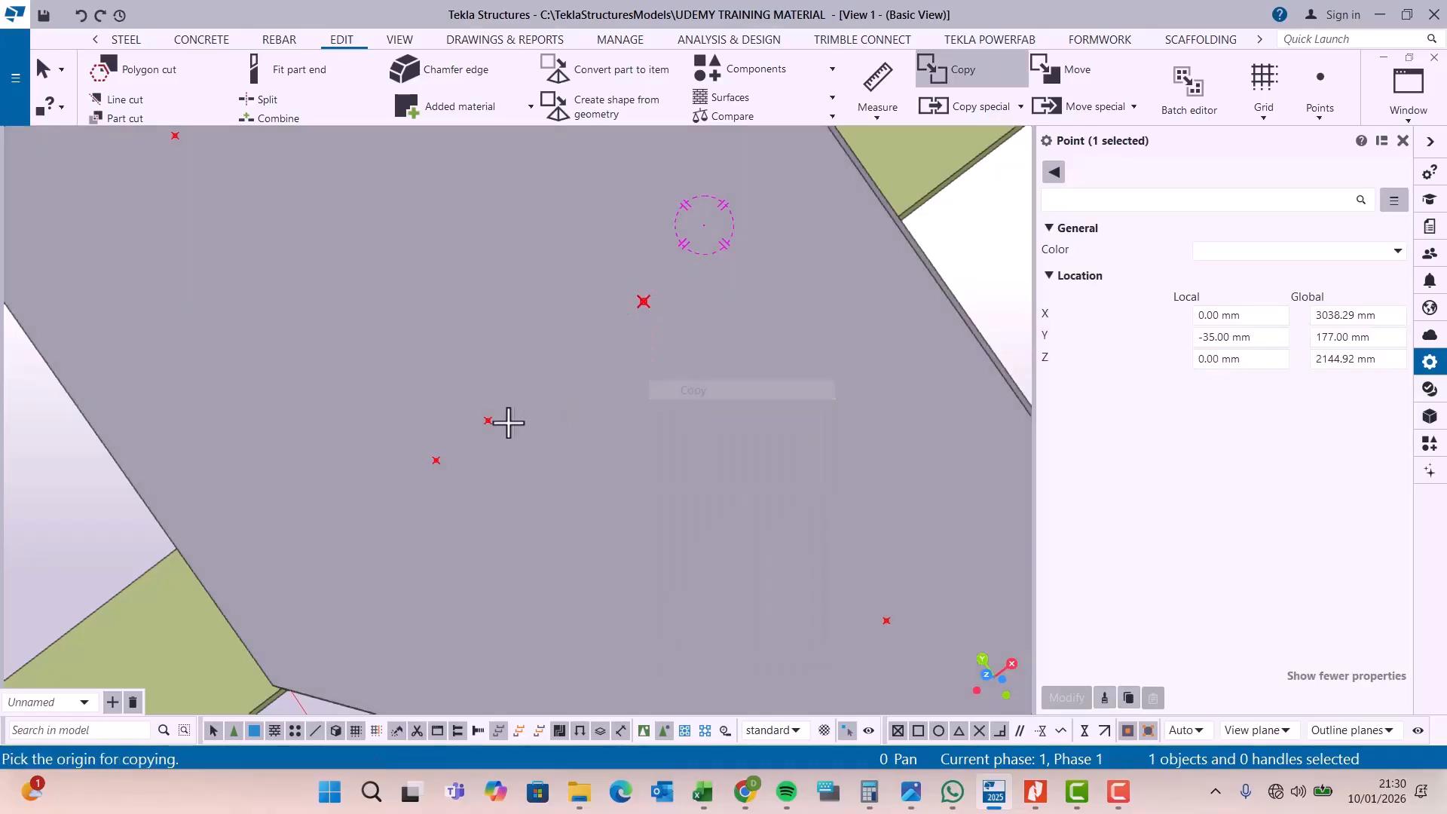
left_click(488, 420)
left_click(647, 301)
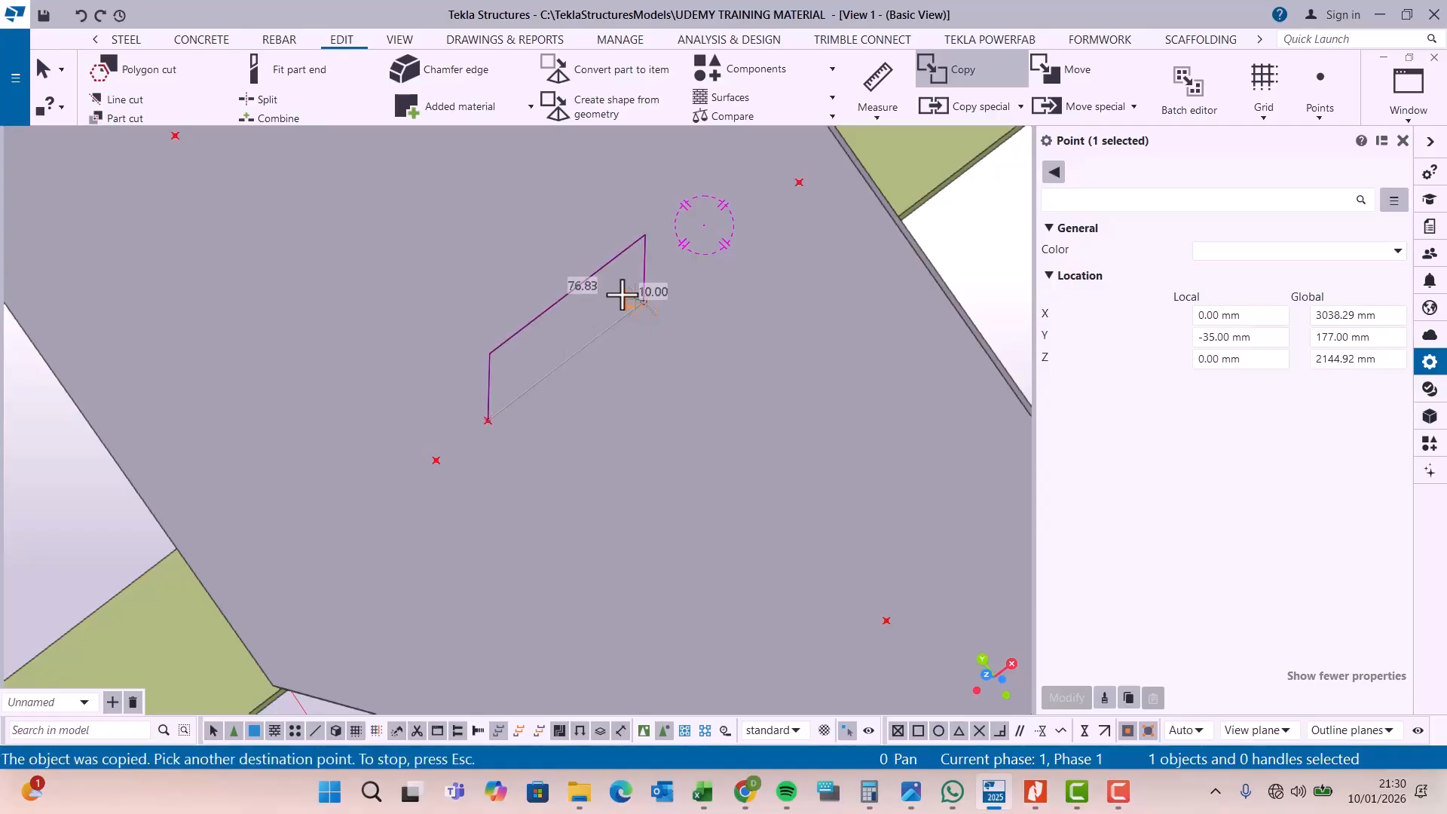
scroll(581, 323, "down", 2)
right_click(894, 253)
left_click(899, 262)
scroll(679, 257, "up", 1)
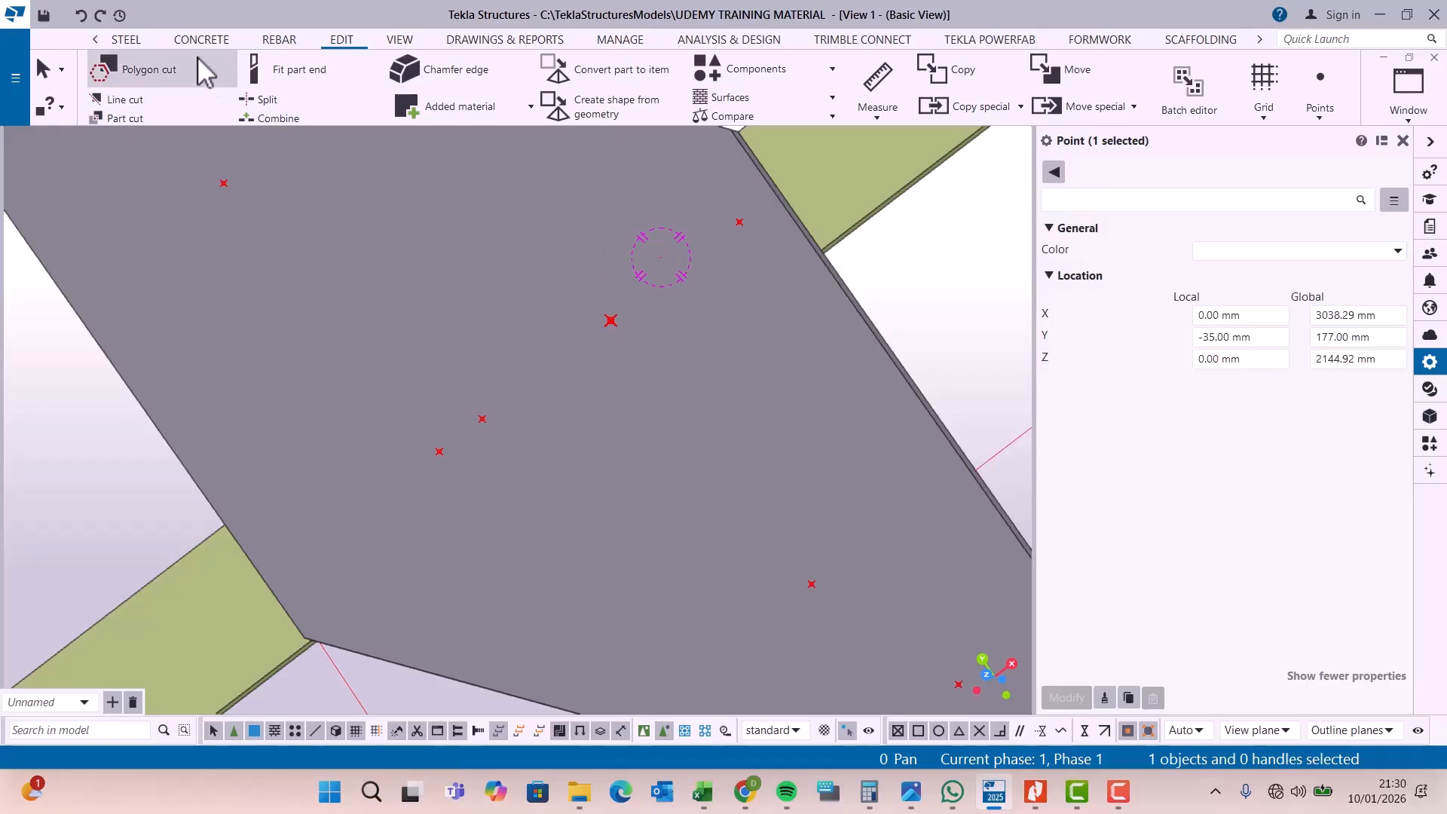
- Undo the point copy, the middle point's deletion and the extra dividing point near the lower brace end
left_click(81, 15)
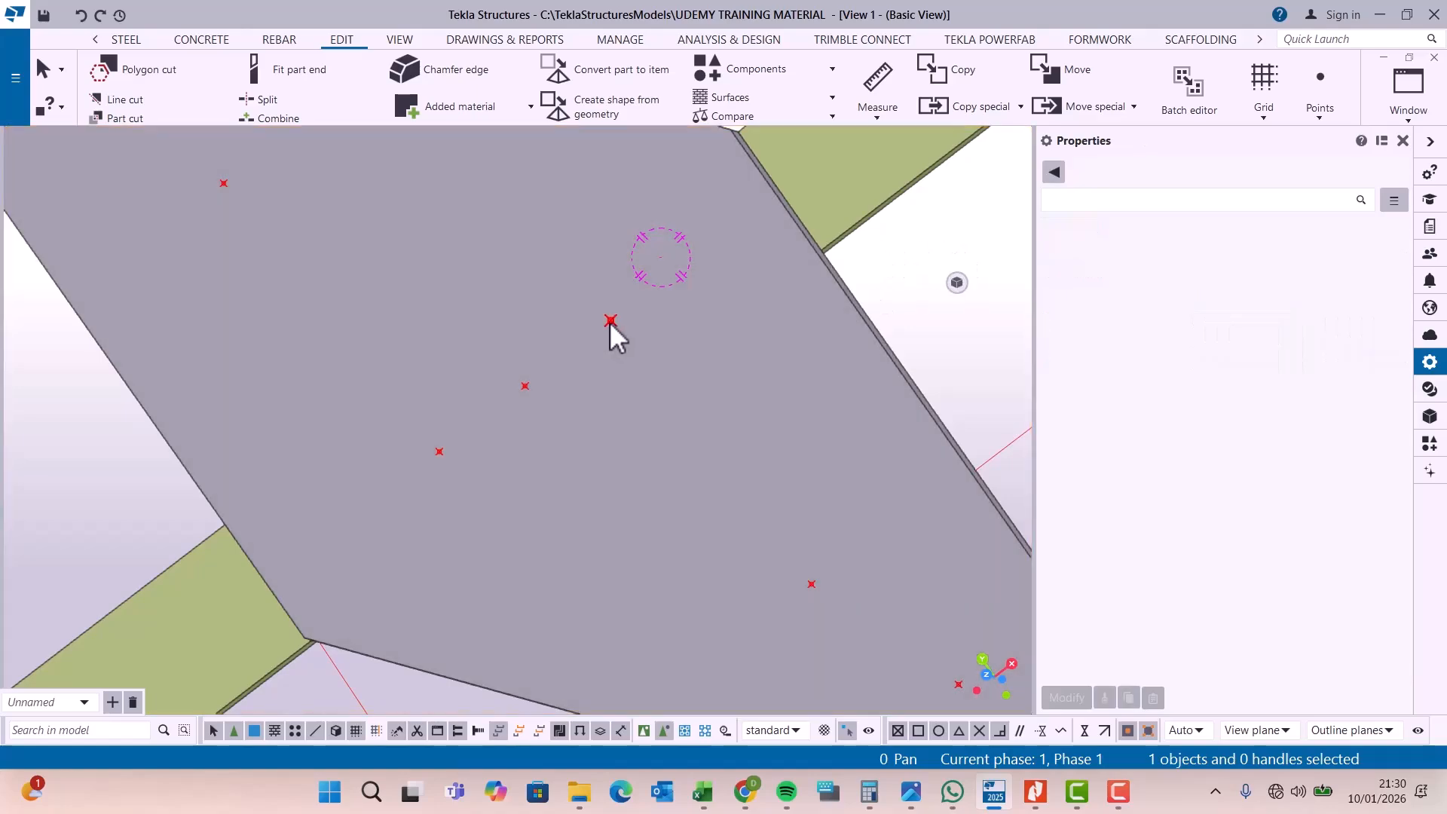
- Copy the upper brace-end point outward by 51.22 mm, using the vector from the middle point to that end point
left_click(610, 320)
right_click(611, 321)
left_click(653, 409)
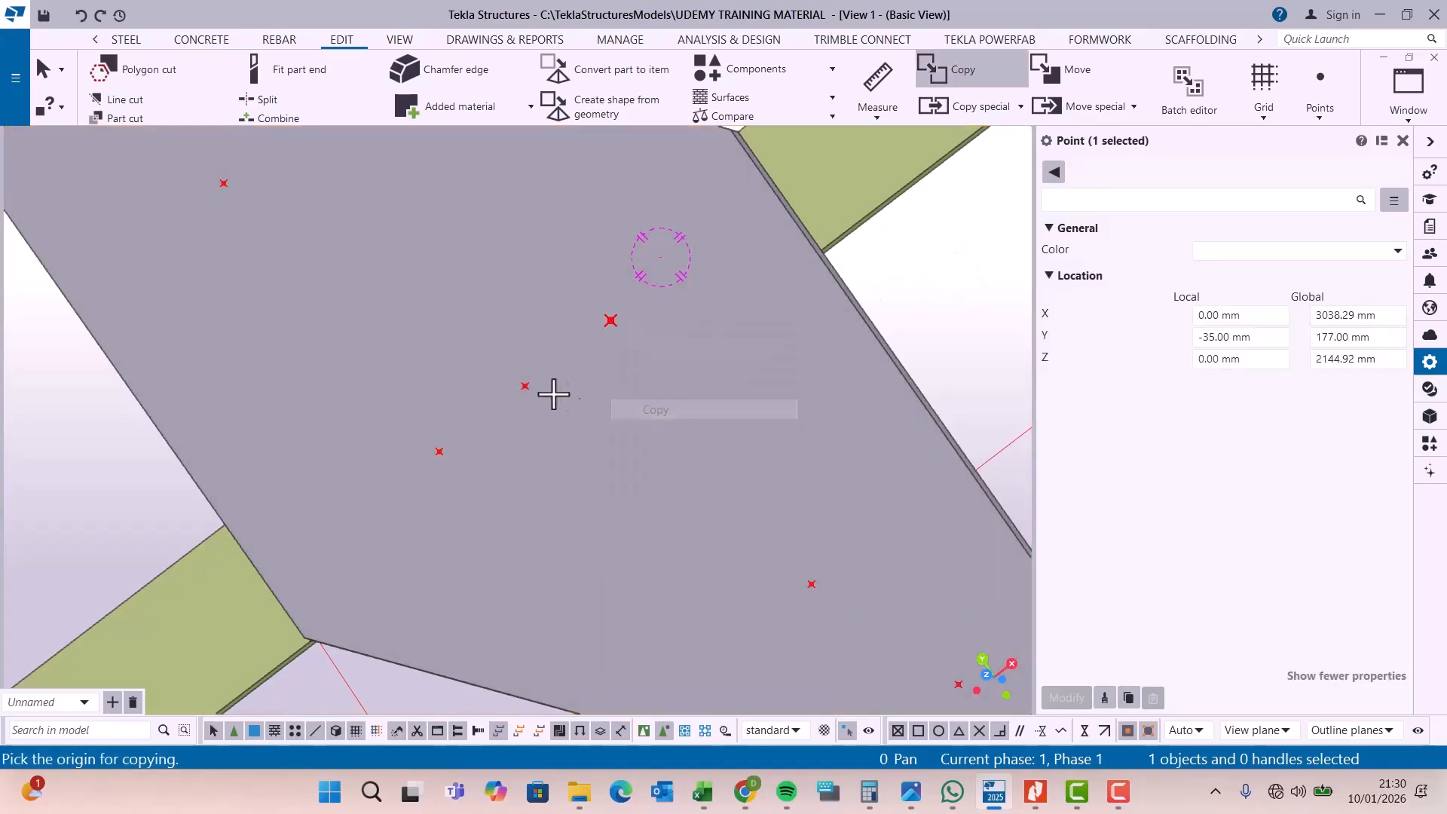
left_click(526, 386)
left_click(612, 320)
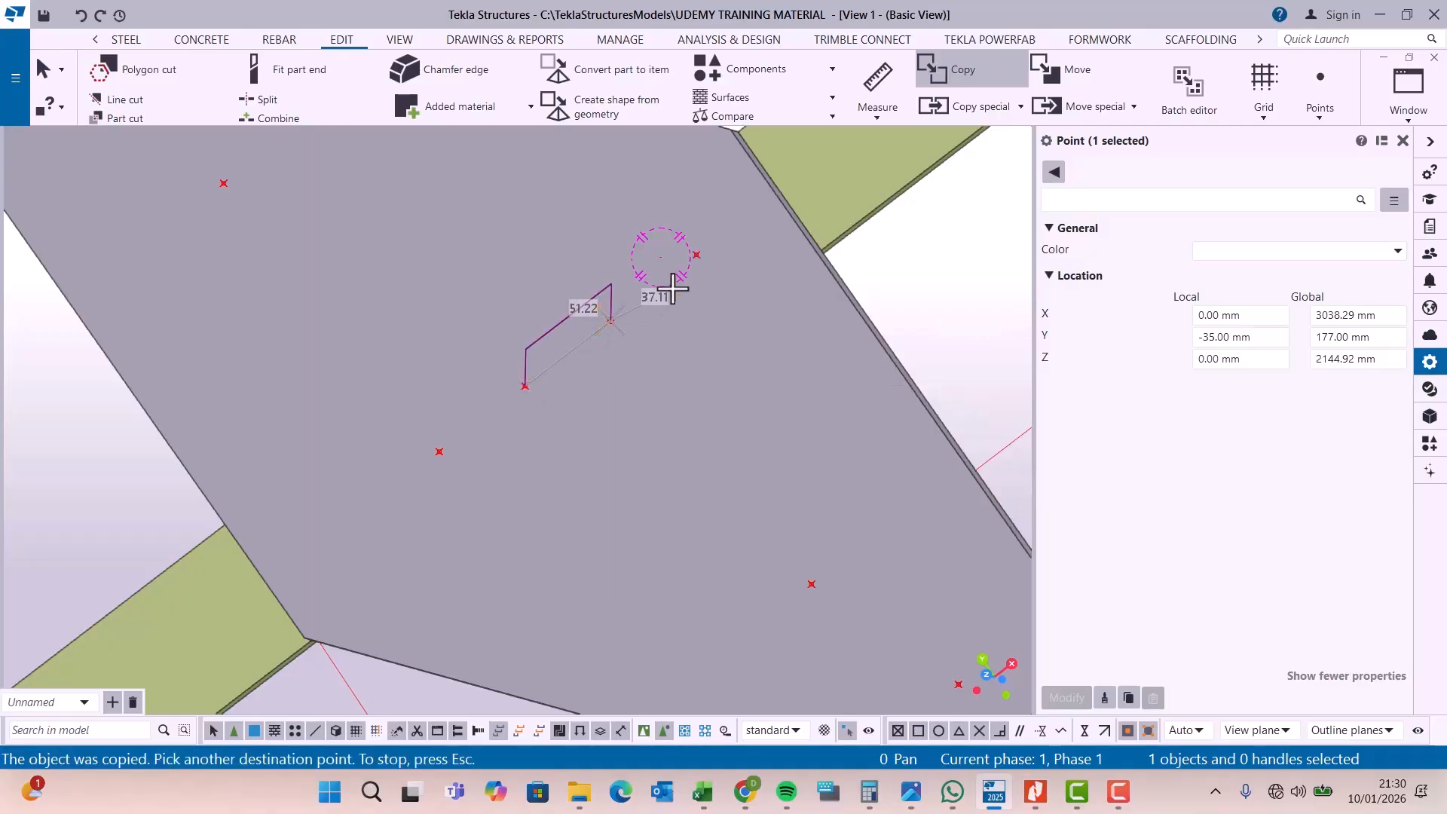
right_click(858, 254)
left_click(882, 265)
- Copy the lower brace-end point outward onto the plate, using the vector from the middle point to that end point
left_click(439, 452)
right_click(441, 452)
left_click(528, 178)
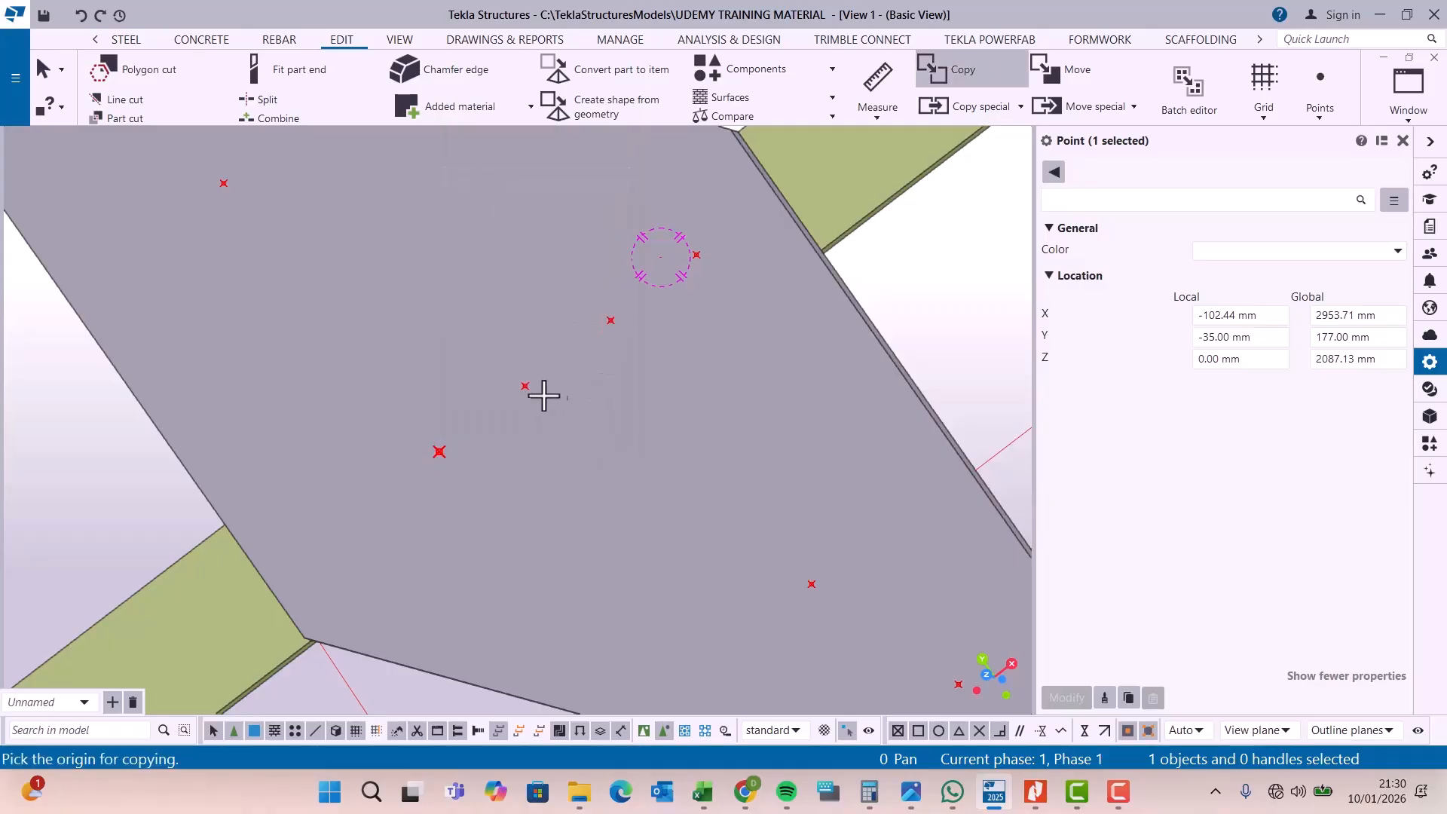
left_click(525, 386)
left_click(439, 452)
right_click(465, 280)
left_click(609, 309)
- Delete the middle point and the two original brace-end points, keeping only the outer copies
left_click(611, 320)
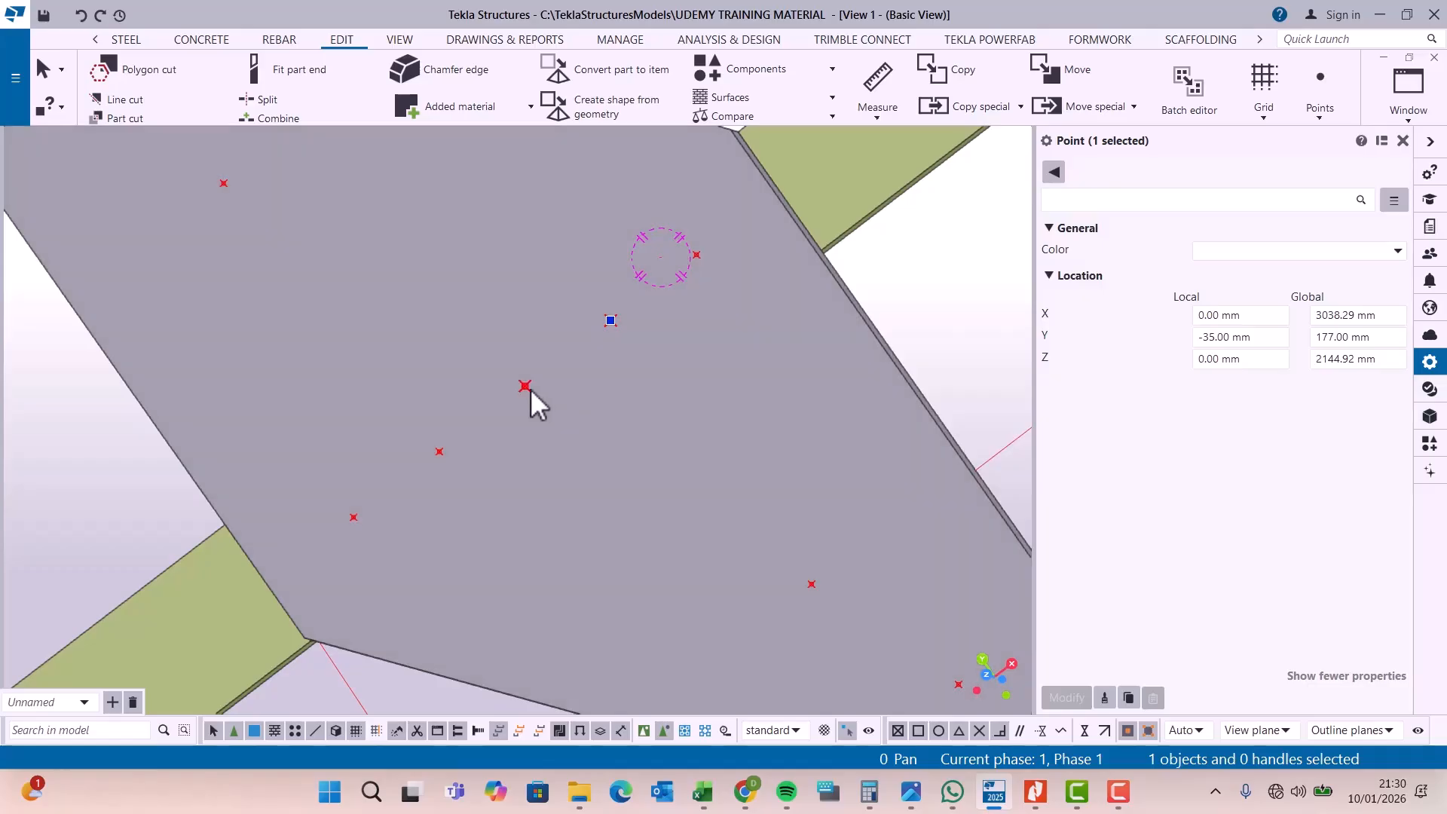
left_click(525, 386, "ctrl")
left_click(439, 452, "ctrl")
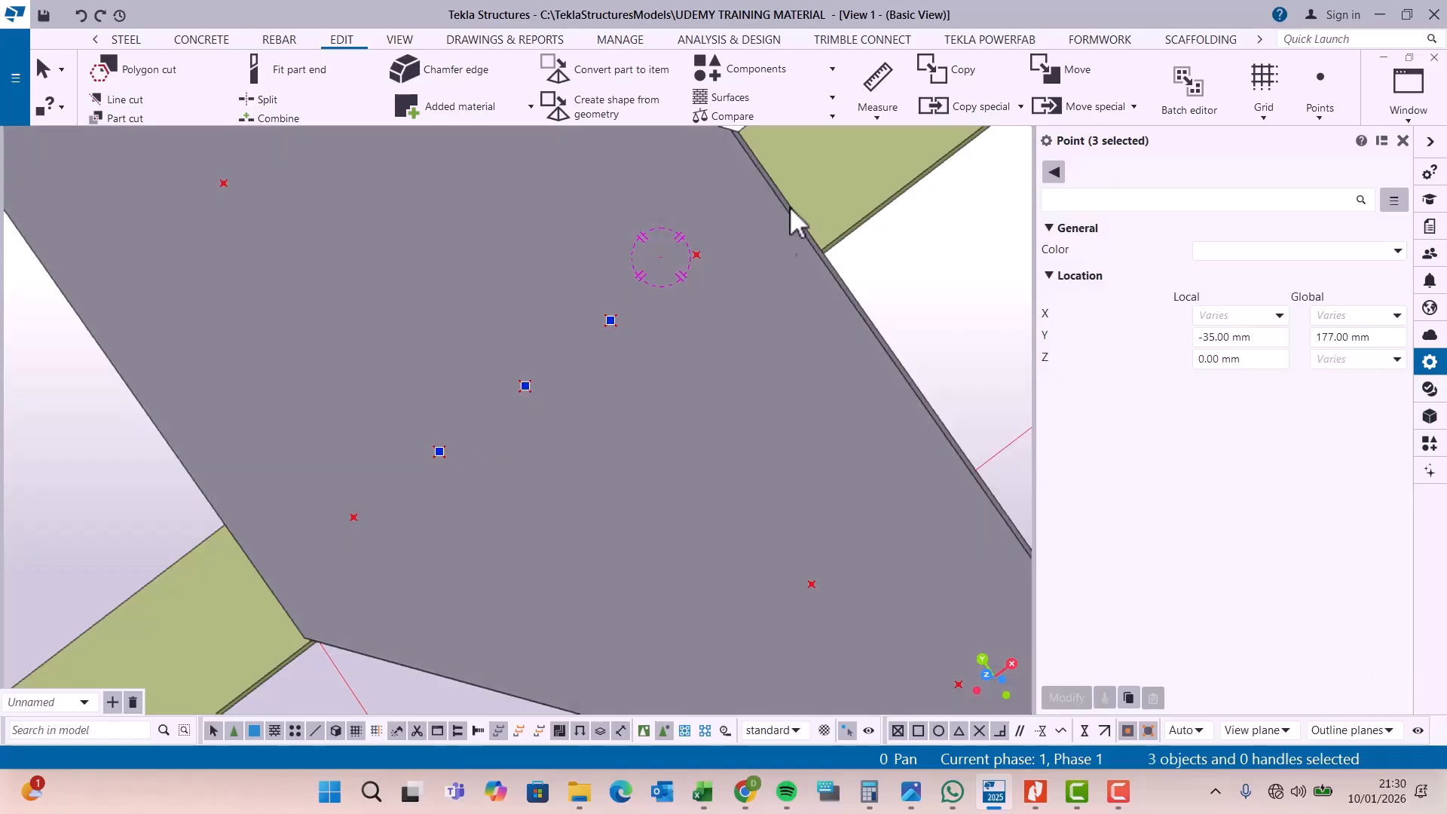
key("Delete")
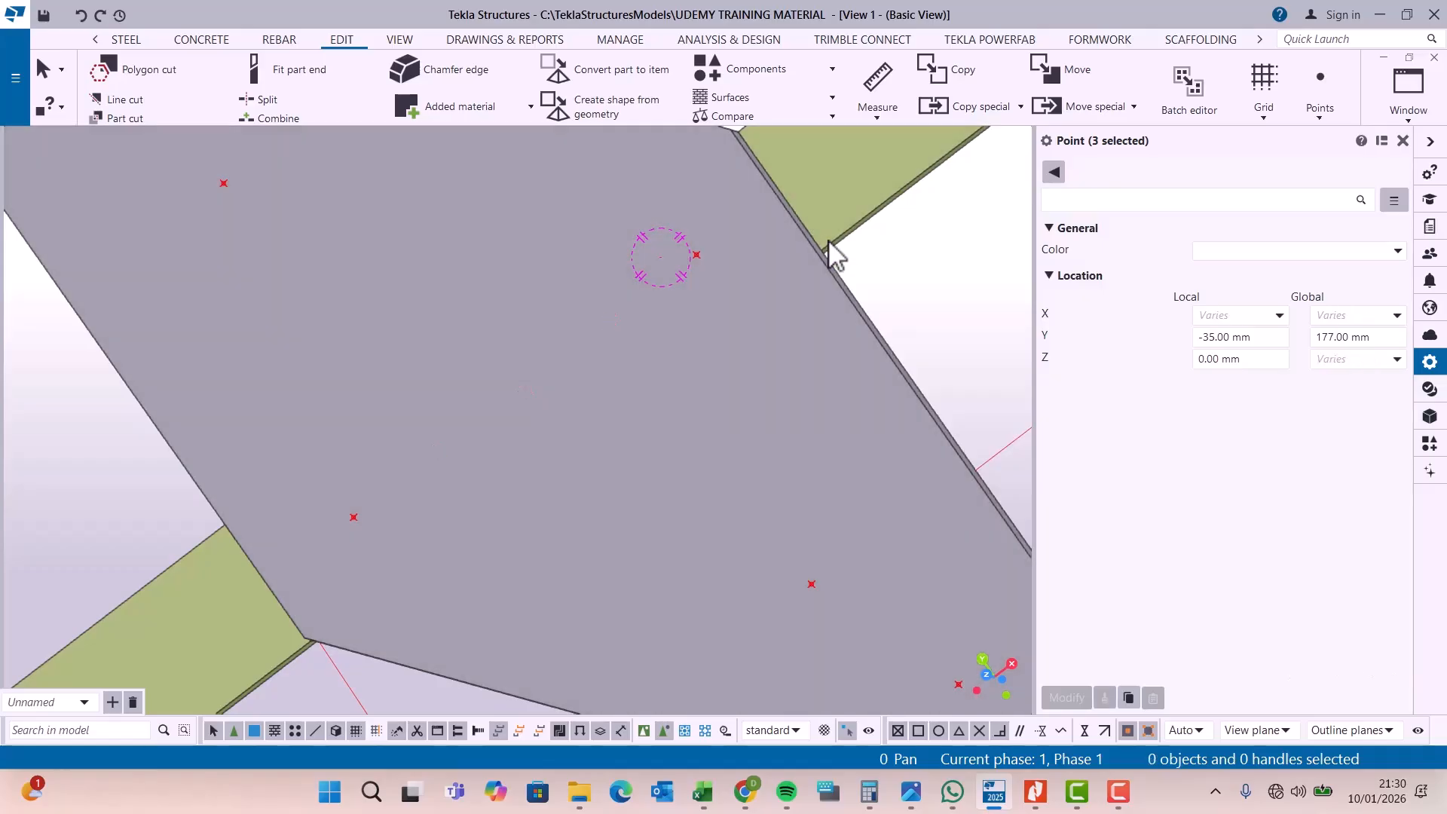
- Bolt the plate to the continuous brace with a 16 mm grade 8.8 group, starting at the outermost upper point and aligned along the brace
scroll(622, 355, "down", 3)
left_click(680, 410)
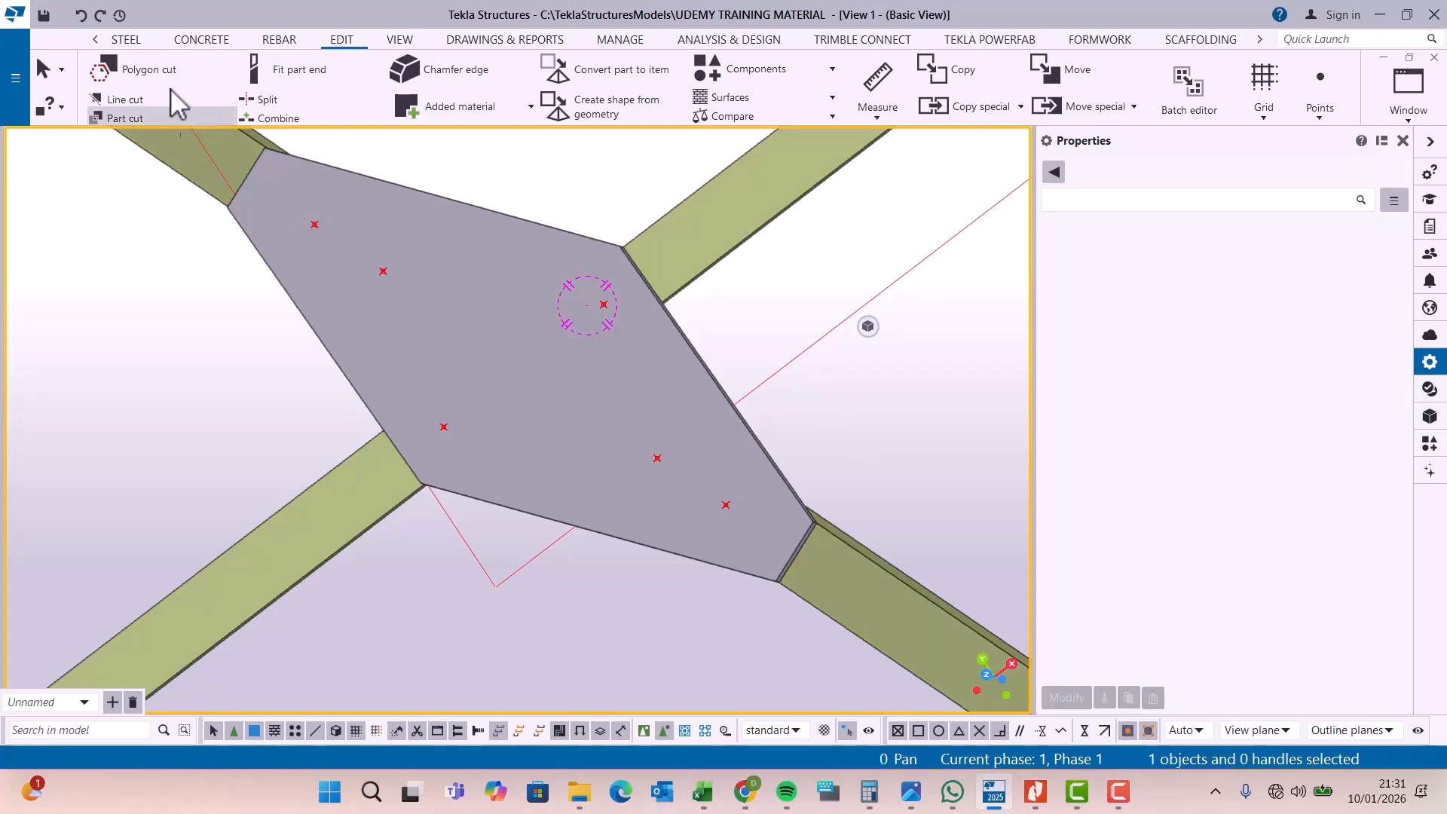
left_click(138, 41)
left_click(286, 84)
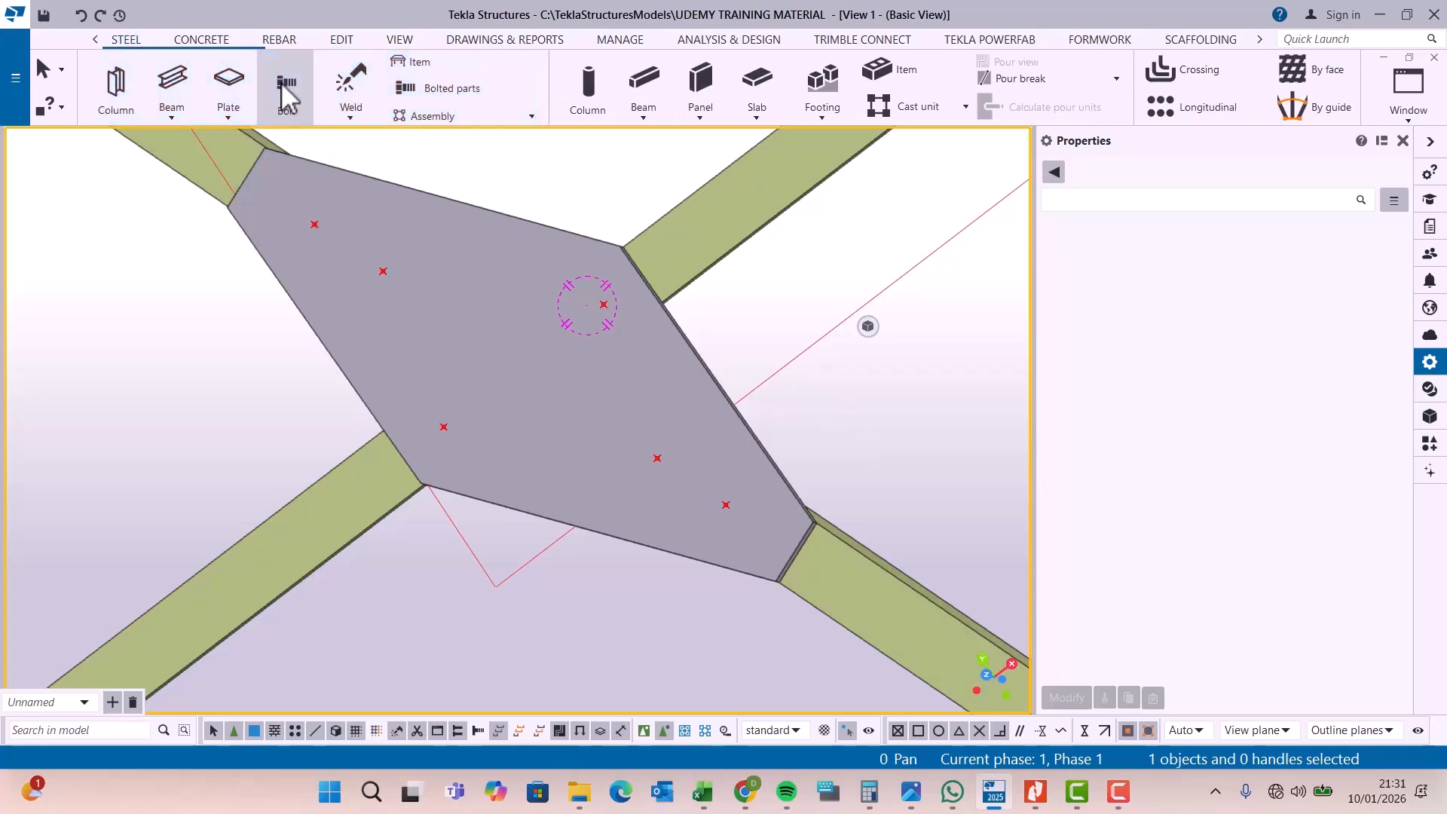
scroll(570, 438, "down", 2)
scroll(349, 252, "up", 2)
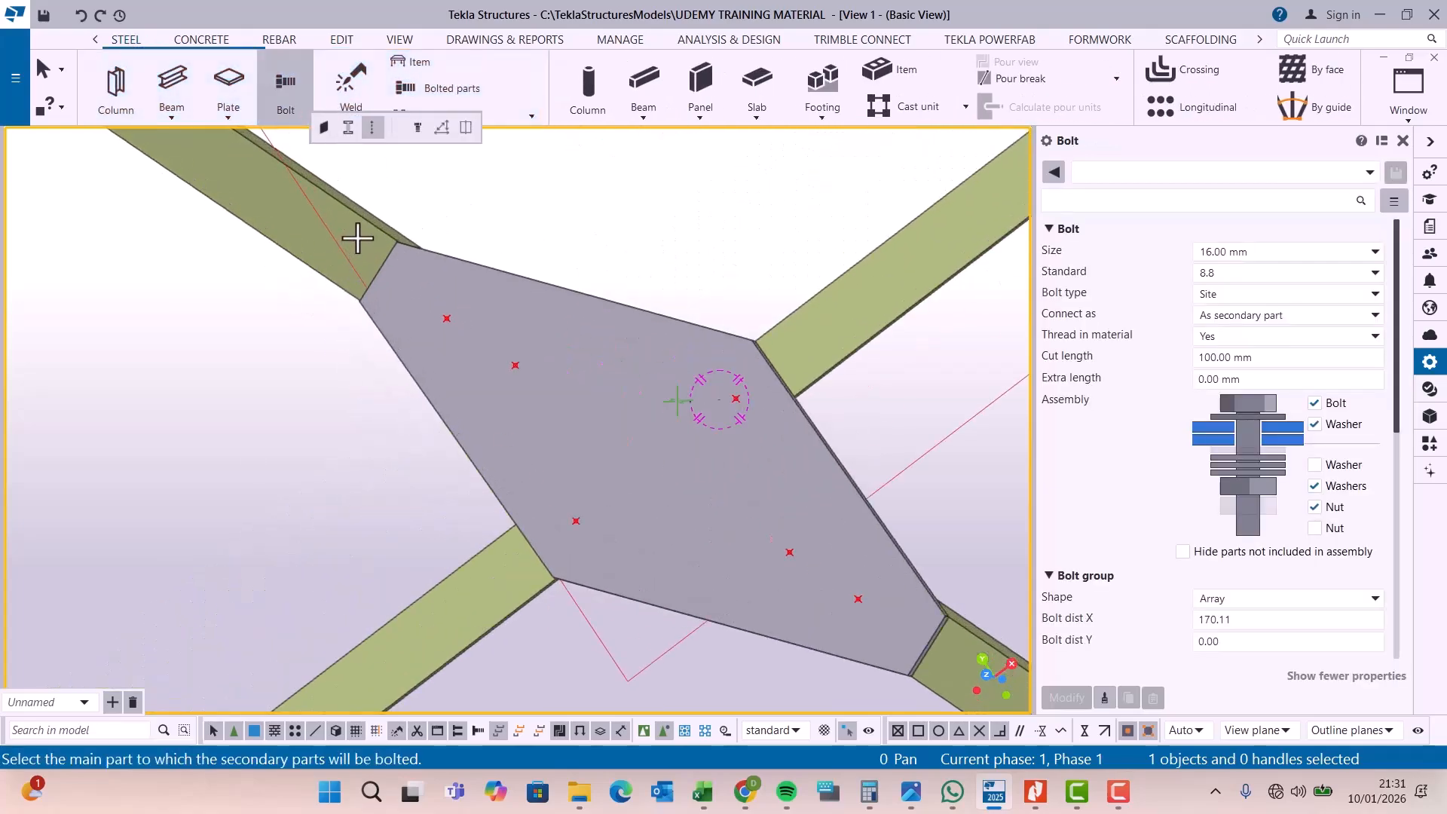
left_click(357, 238)
left_click(483, 324)
middle_click(452, 319)
left_click(447, 318)
left_click(578, 408)
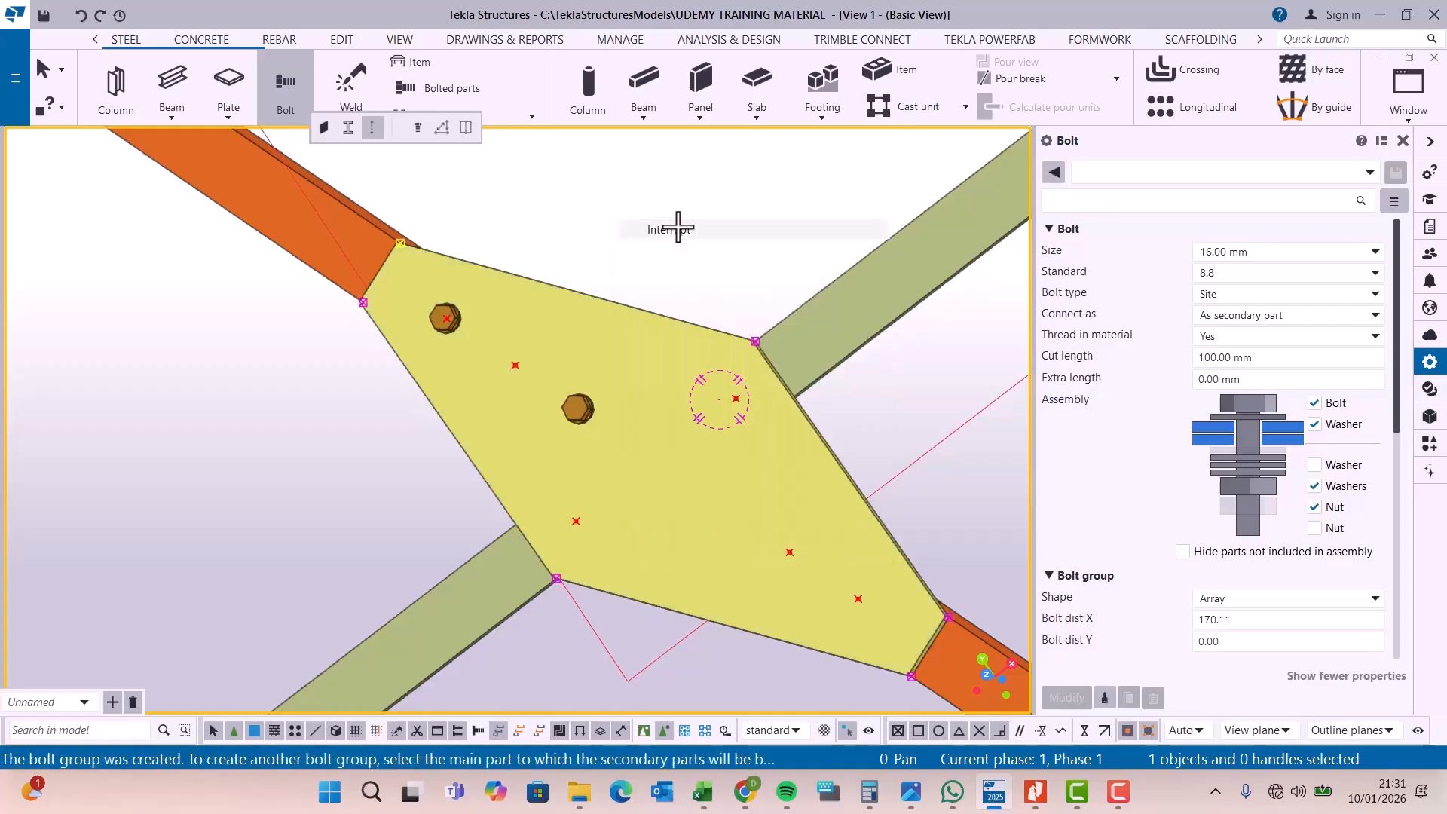
key("Escape")
- Measure the distance between the two reference points at the plate's upper short end without placing a dimension
scroll(500, 339, "up", 3)
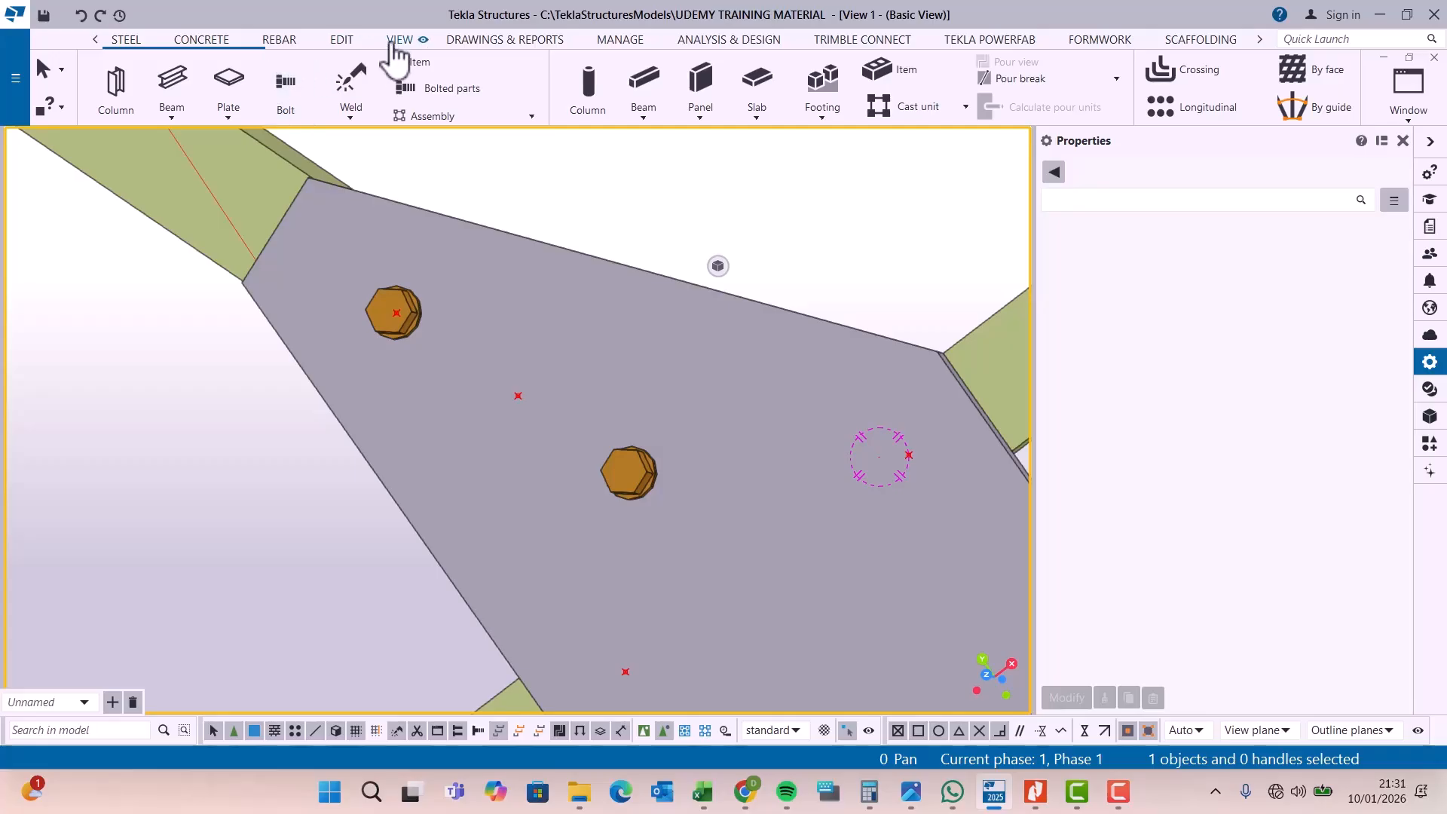
left_click(341, 40)
left_click(1320, 98)
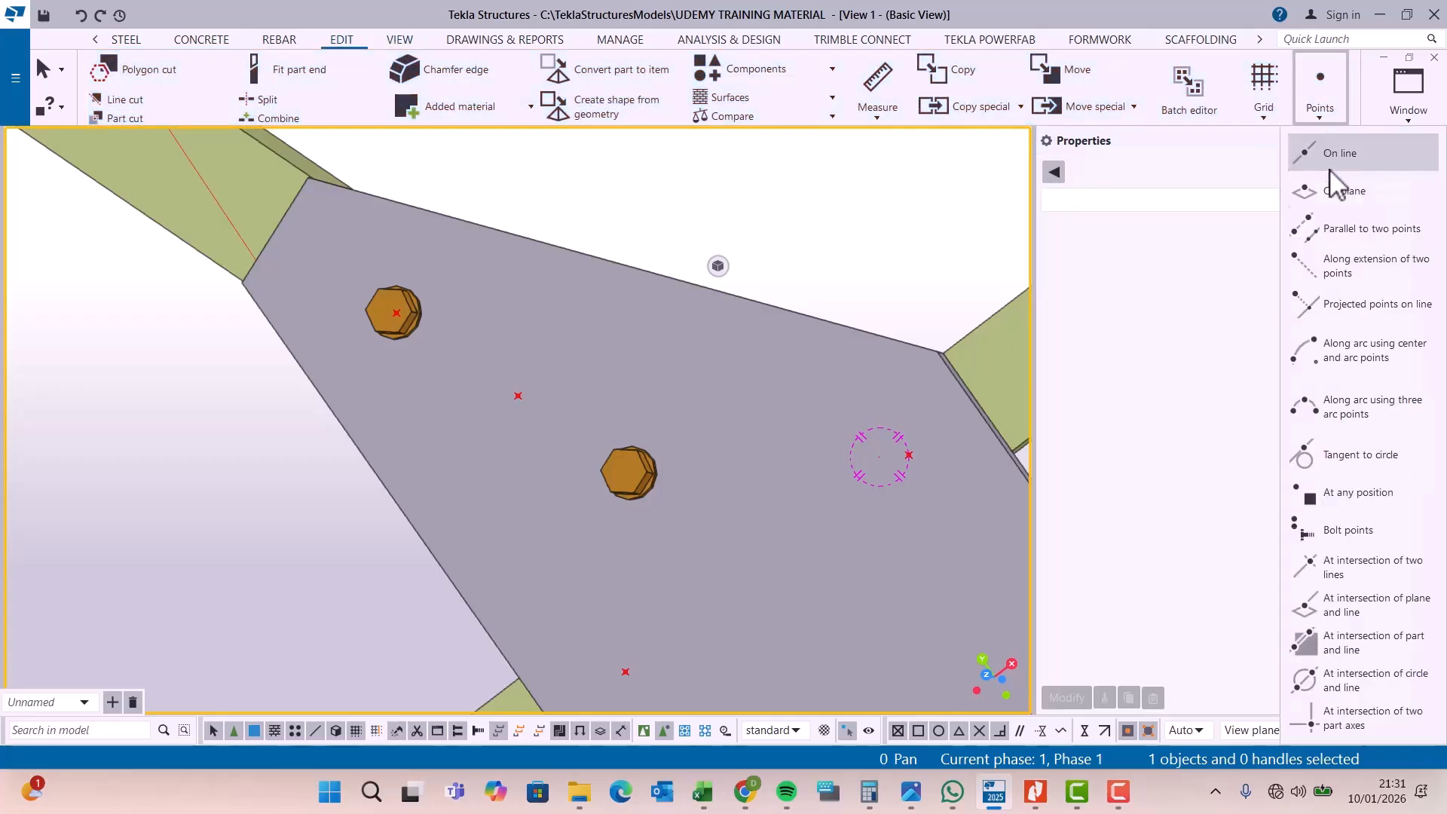
left_click(876, 109)
left_click(893, 151)
scroll(415, 309, "up", 3)
left_click(391, 317)
left_click(571, 438)
right_click(766, 184)
left_click(811, 198)
- Set the X bolt distance of the bolt group at the plate's upper short end to 87.80 mm
left_click(397, 294)
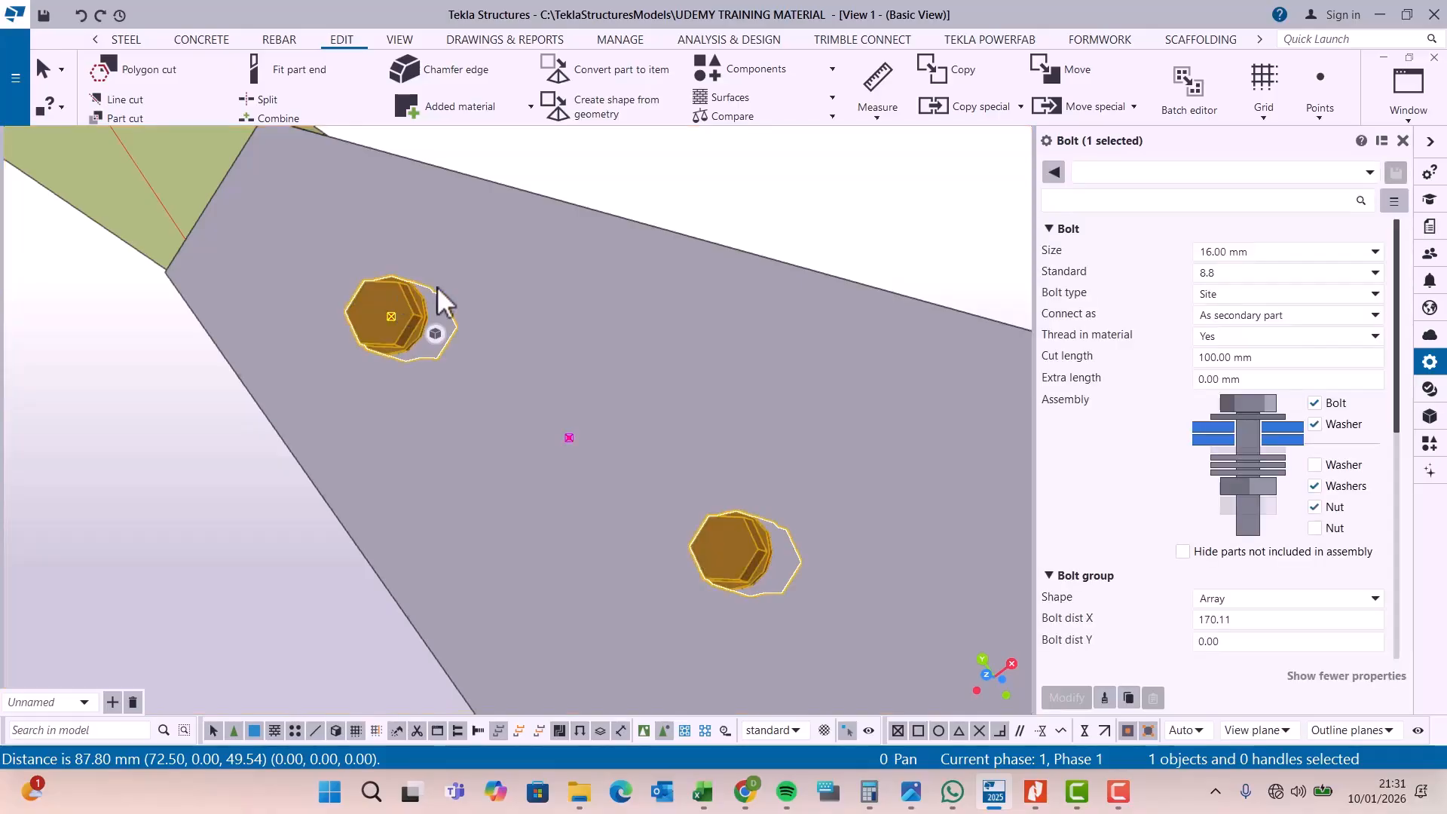
left_click(1257, 619)
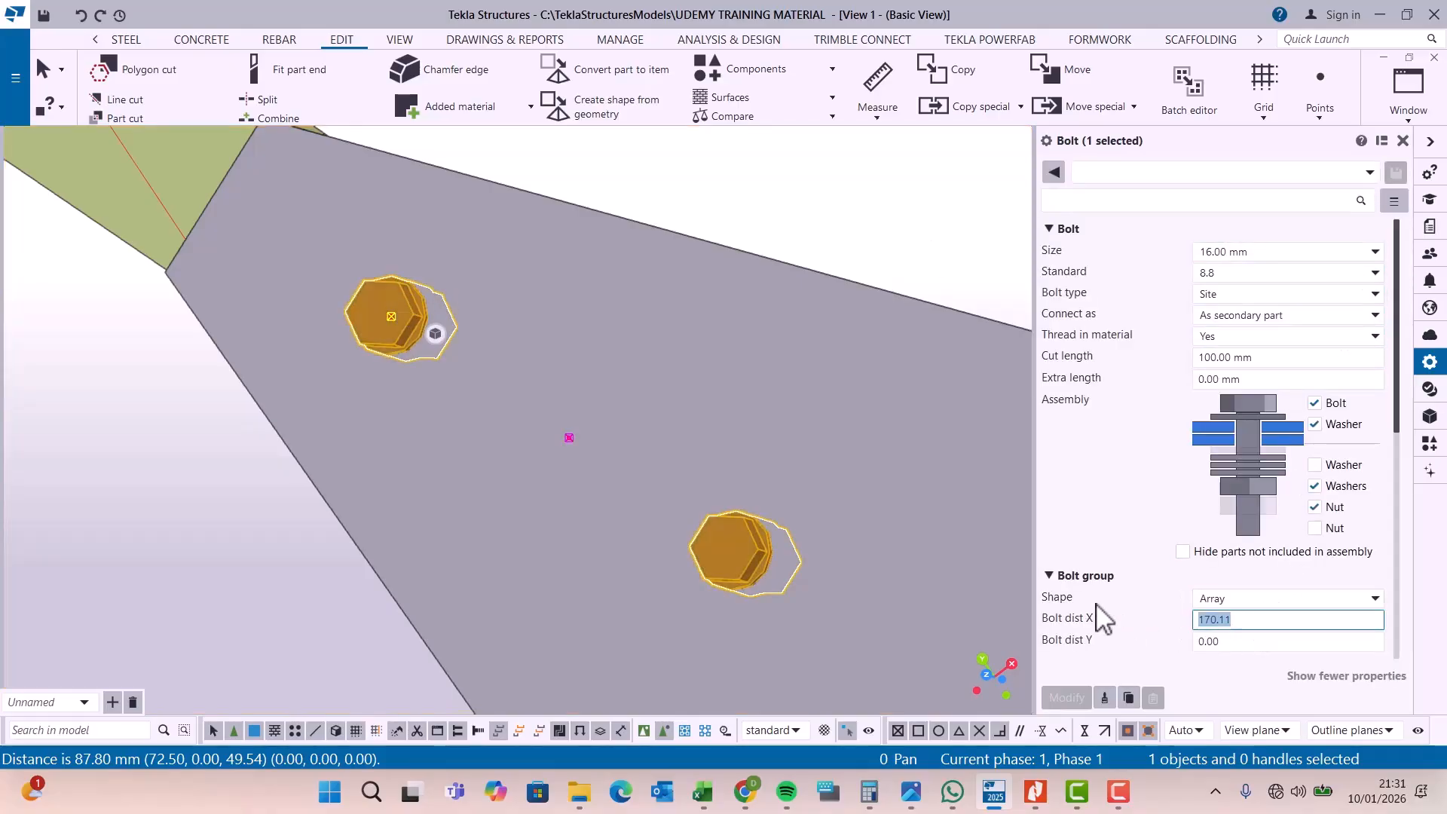
type("87.80")
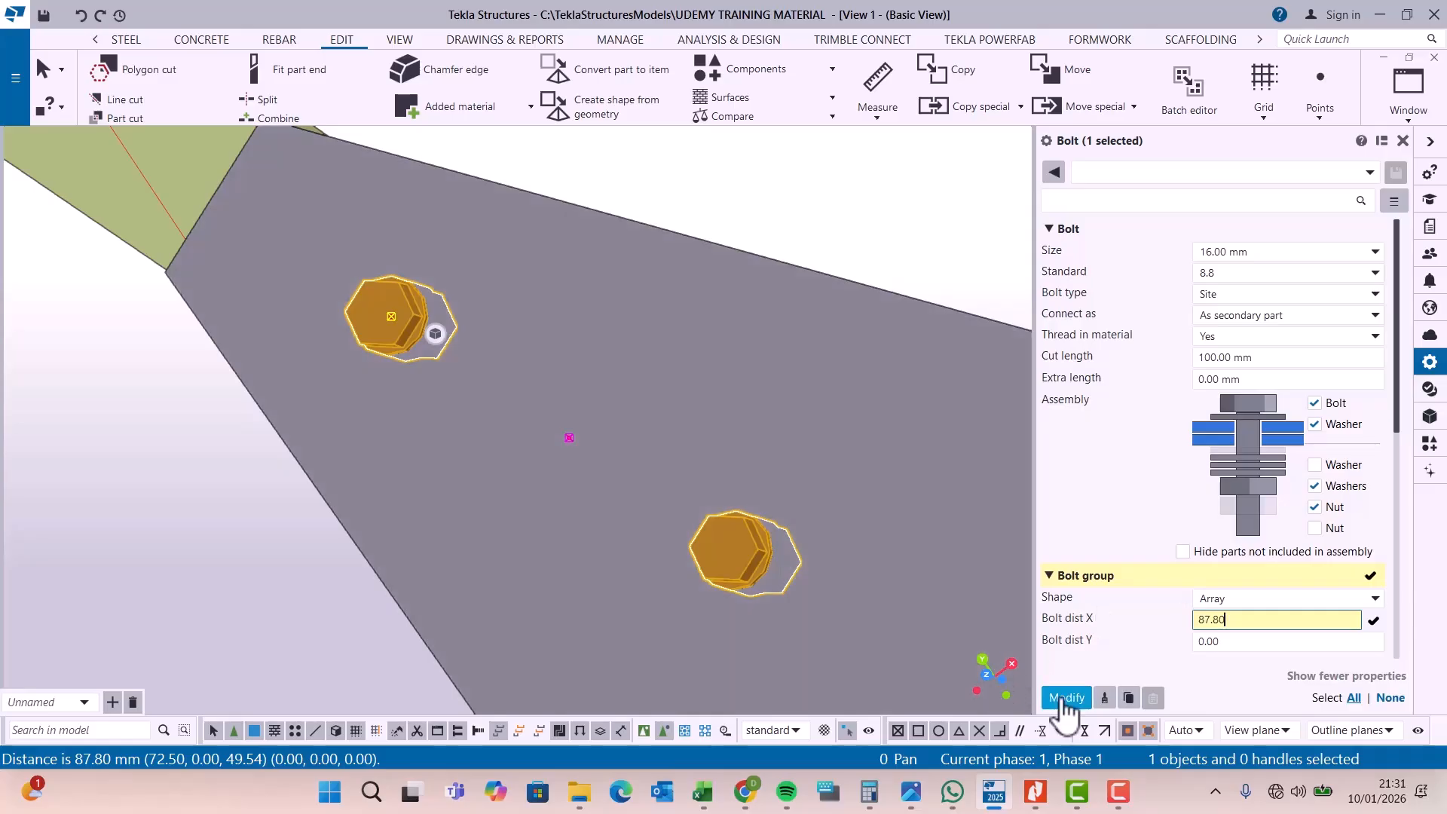
left_click(1065, 698)
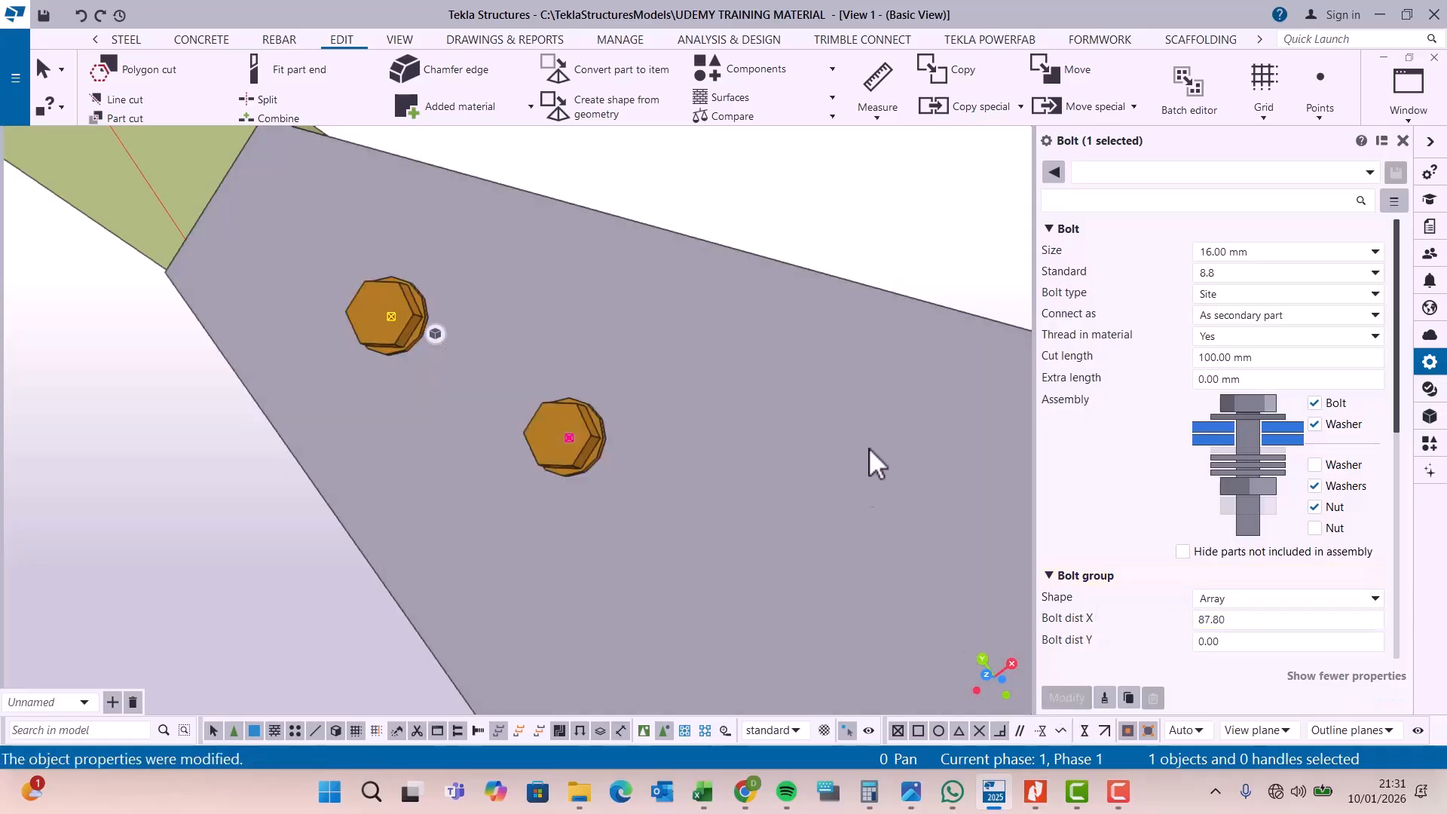
- Copy the upper bolt group to the plate's lower short end, from its outermost point to the inner lower reference point
scroll(269, 273, "down", 5)
scroll(322, 282, "up", 5)
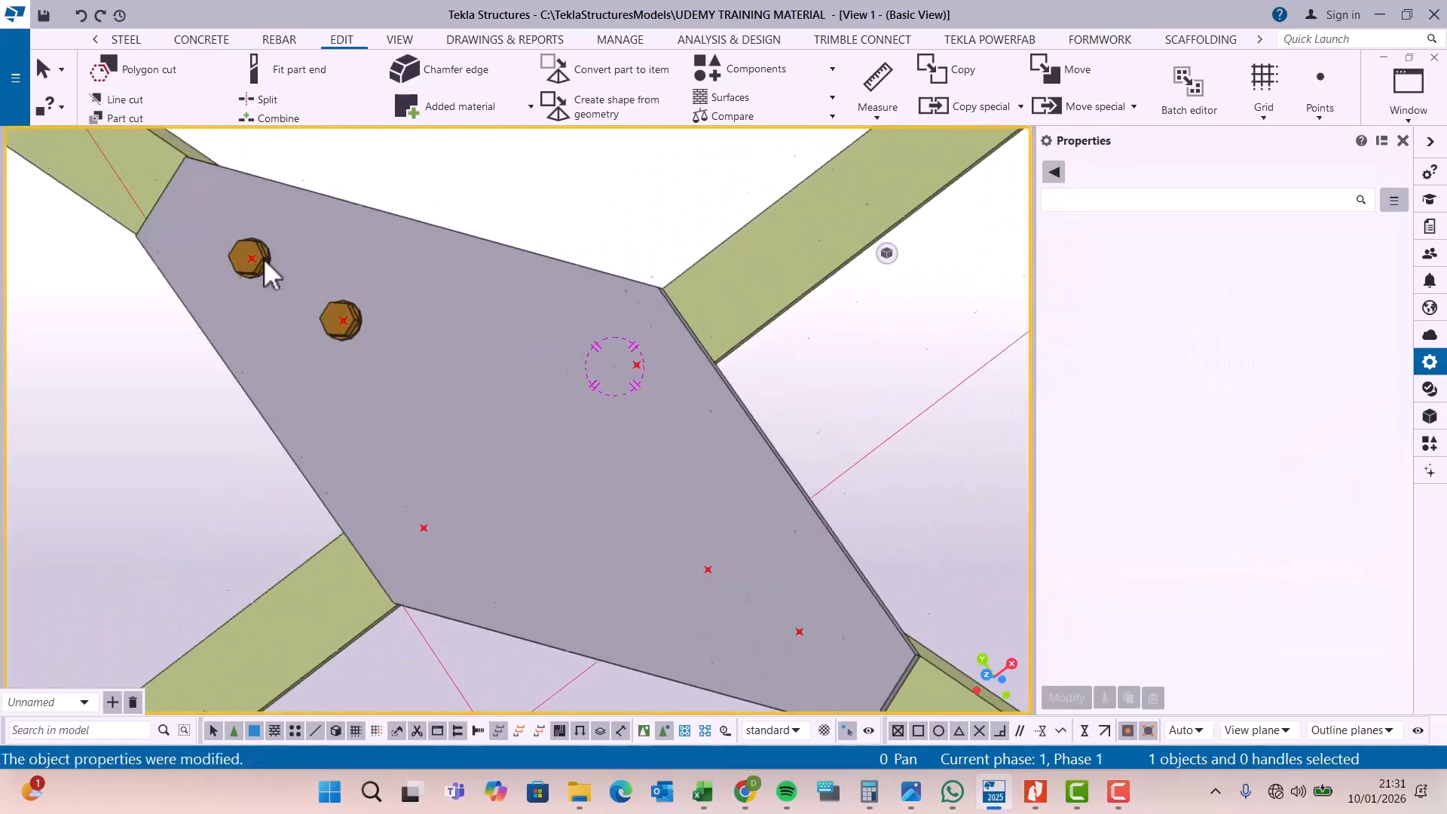
left_click(251, 241)
right_click(585, 179)
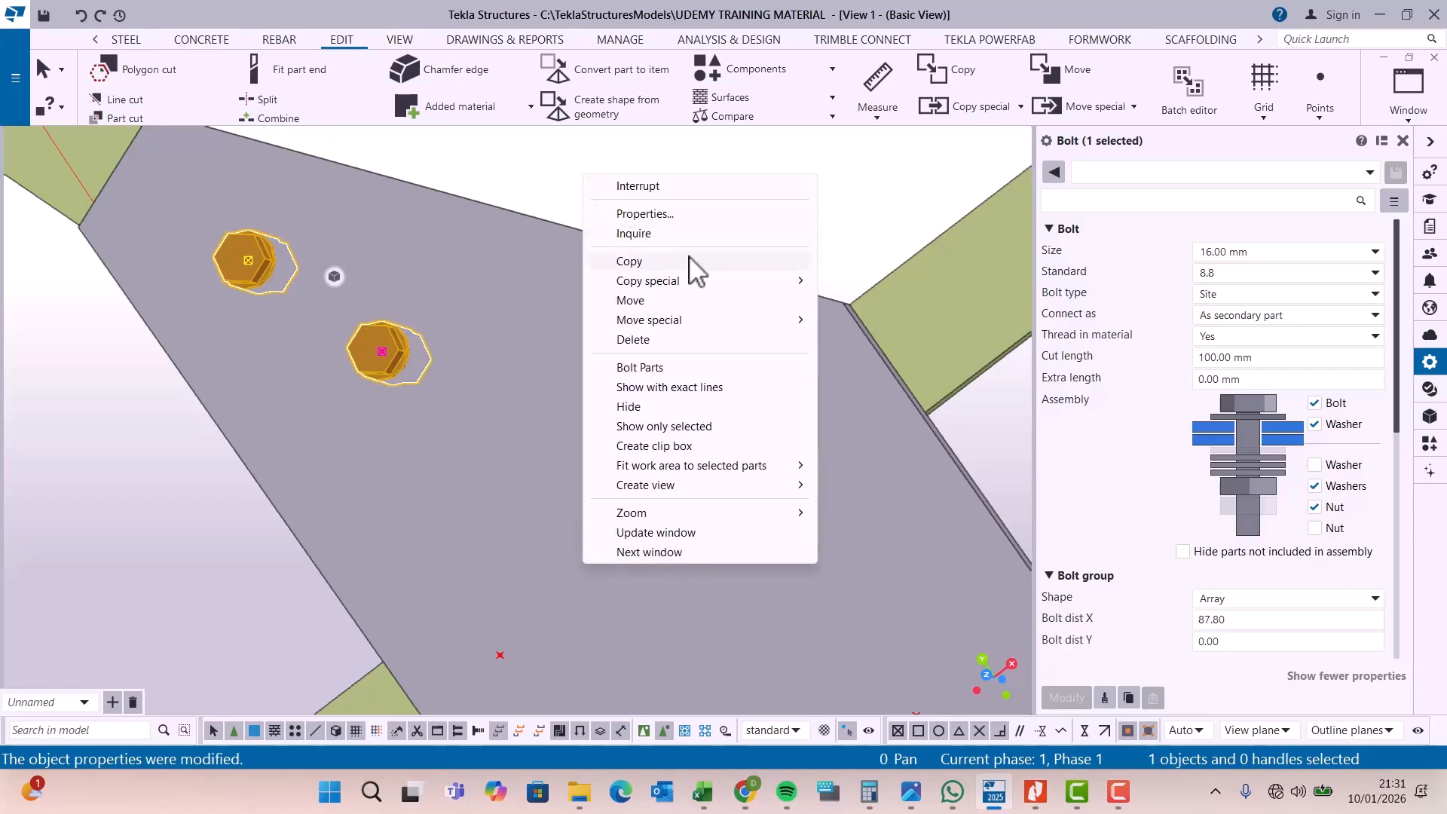
left_click(629, 261)
left_click(248, 260)
scroll(711, 476, "down", 2)
scroll(710, 476, "up", 1)
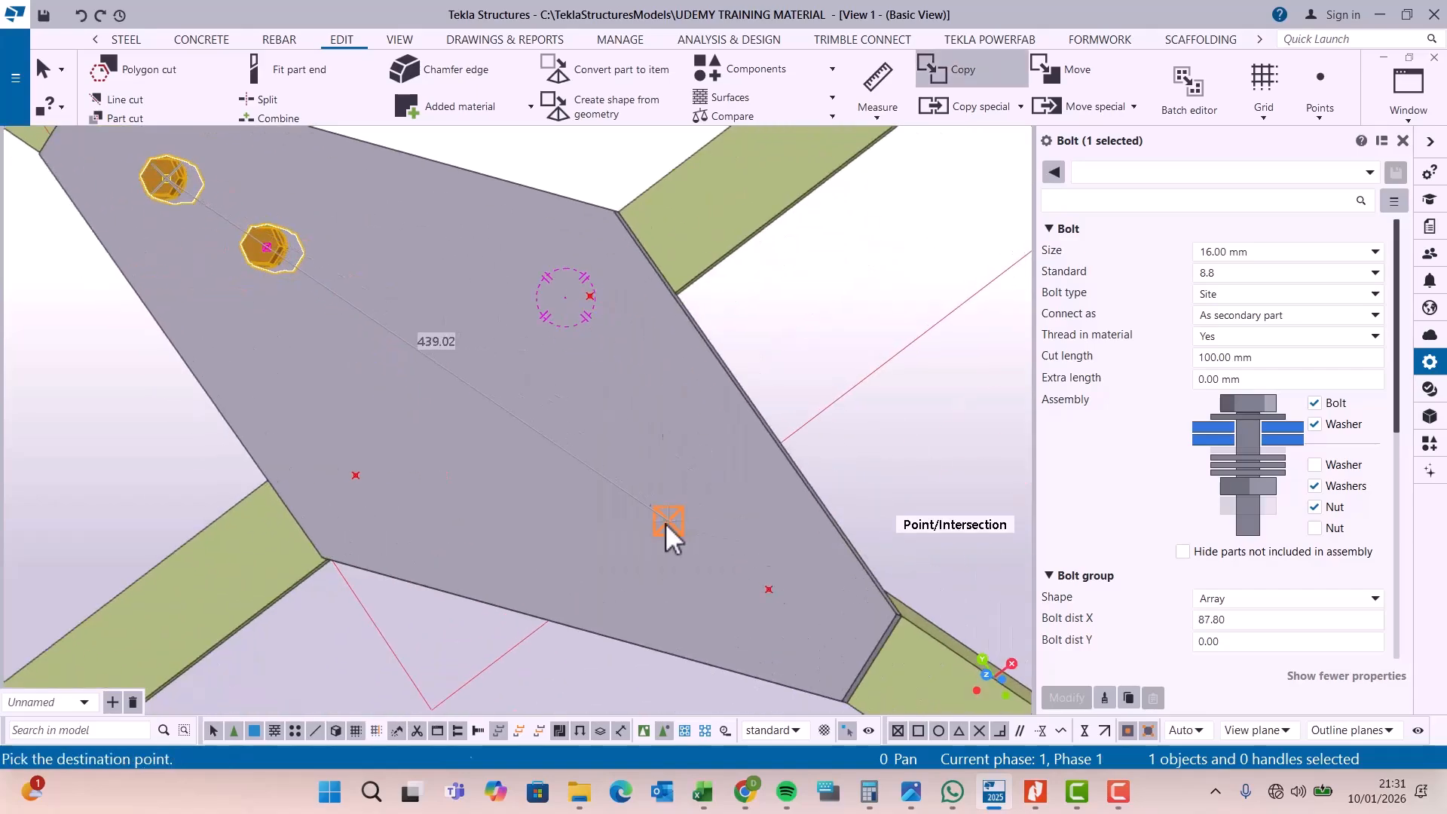
left_click(667, 523)
key("Escape")
scroll(649, 380, "down", 3)
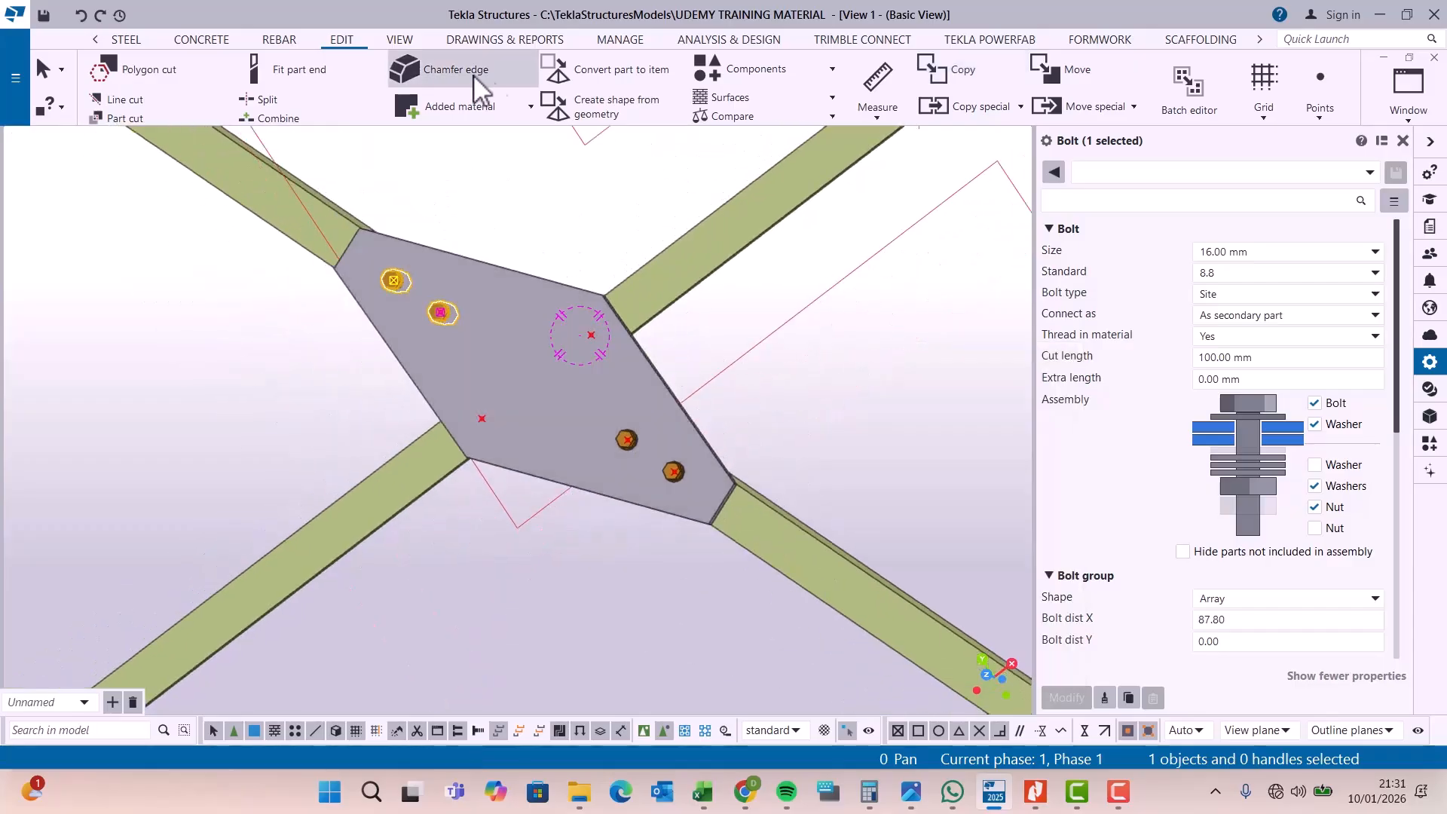
- Inspect the bolted gusset plate from another angle and check the two separate brace pieces ending beneath it
left_click(401, 40)
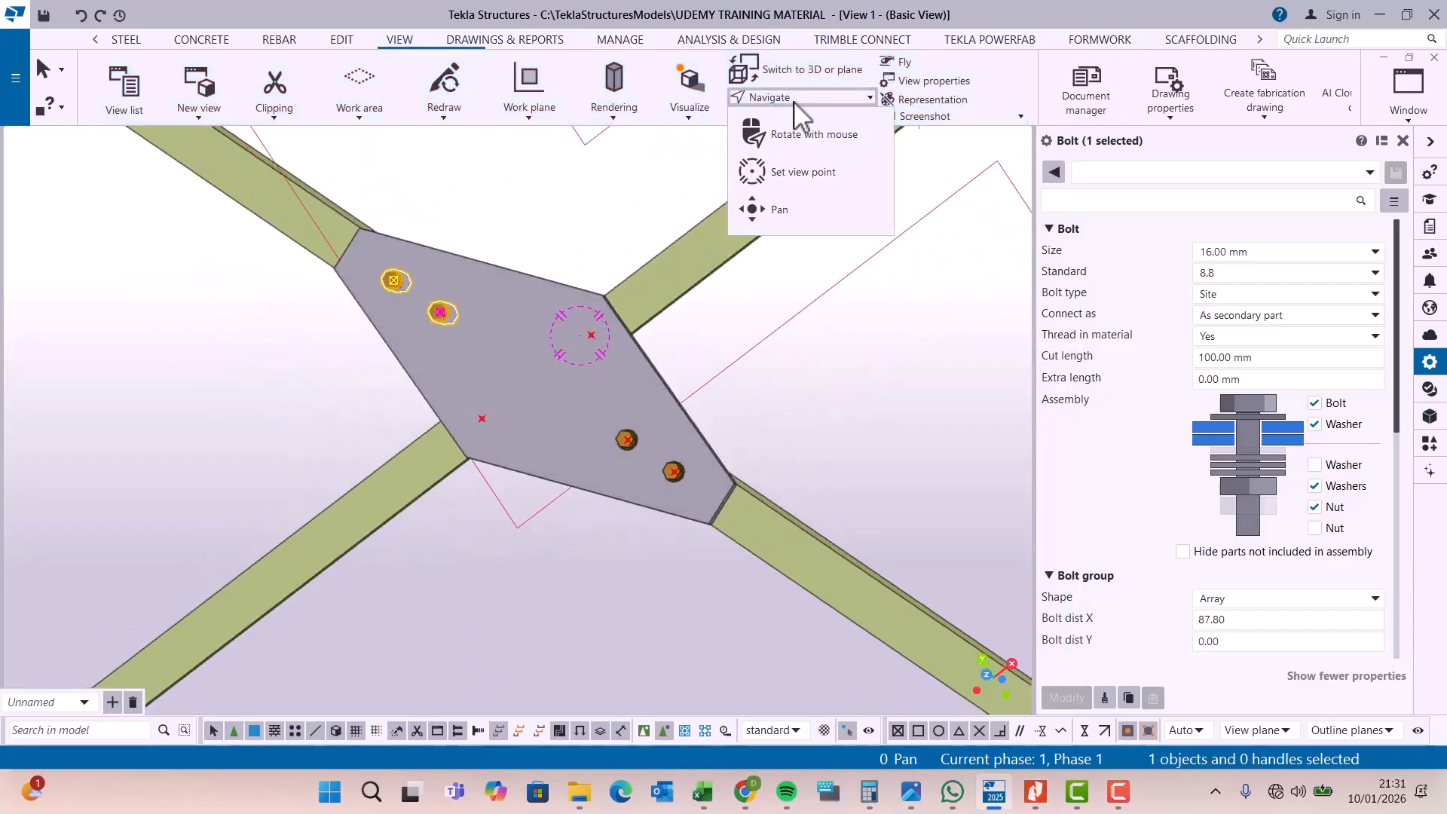
key("v")
left_click(698, 482)
left_click_drag(701, 484, 730, 457)
right_click(781, 395)
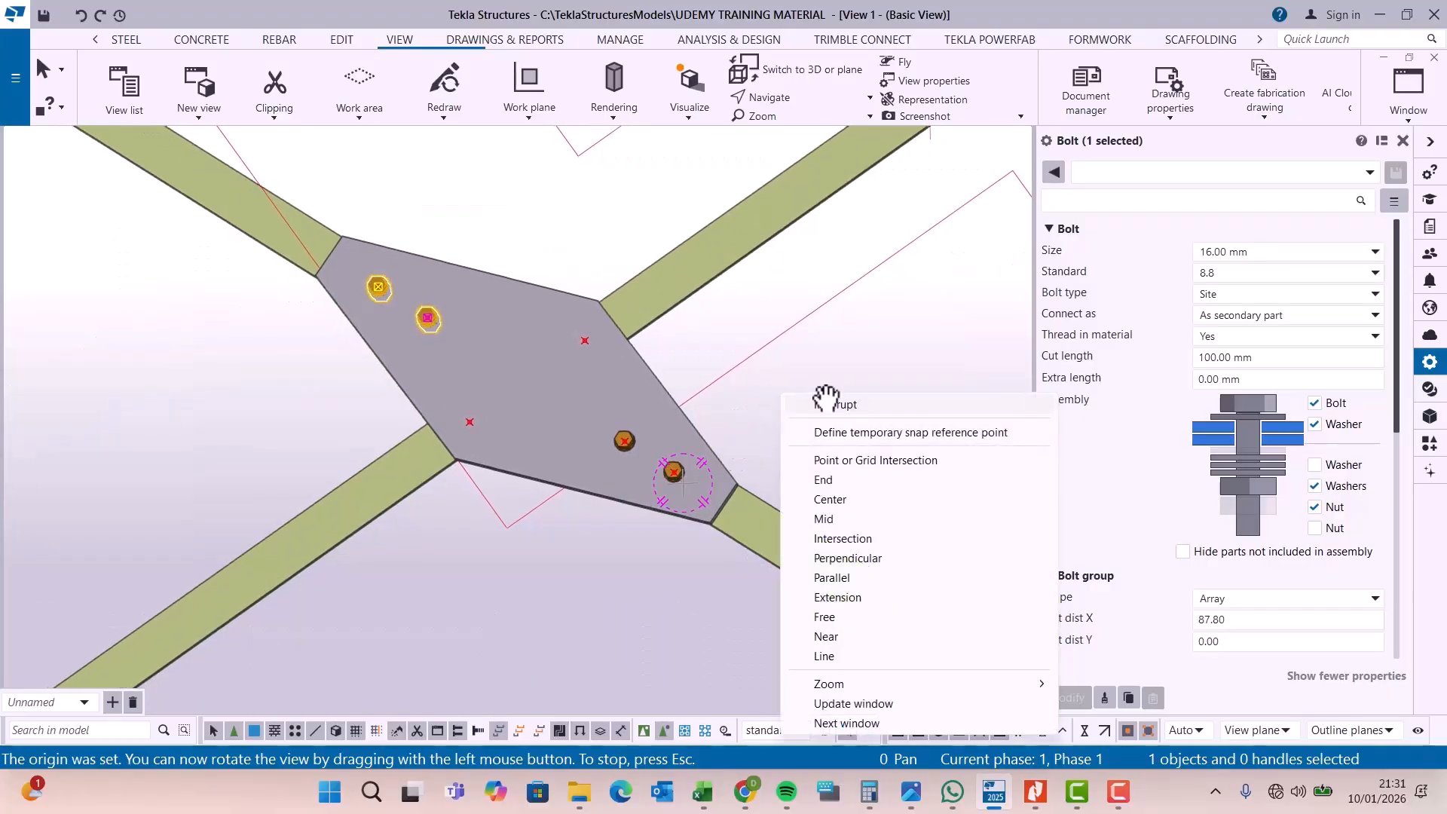
left_click(786, 409)
scroll(638, 446, "up", 3)
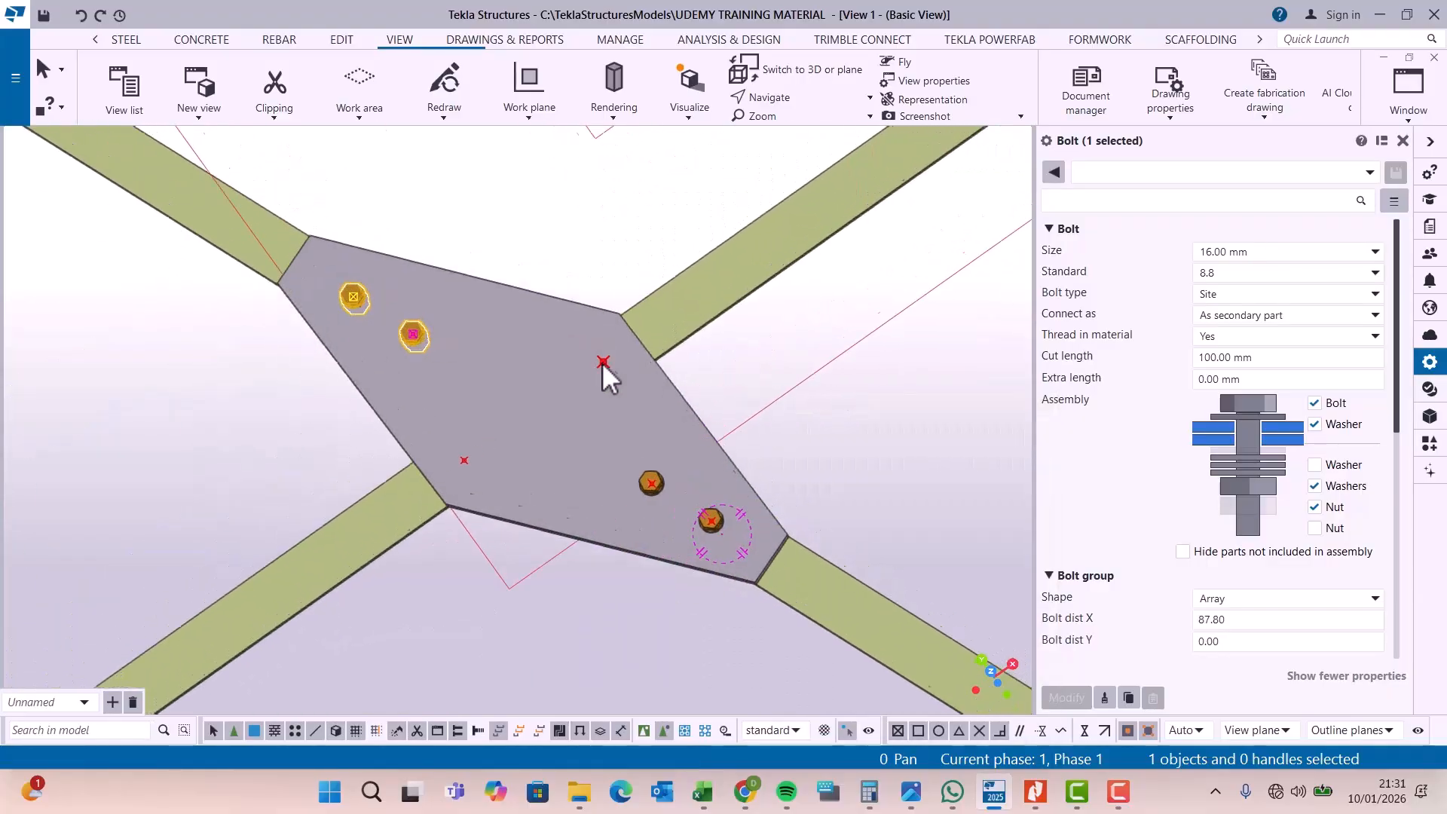
left_click(768, 357)
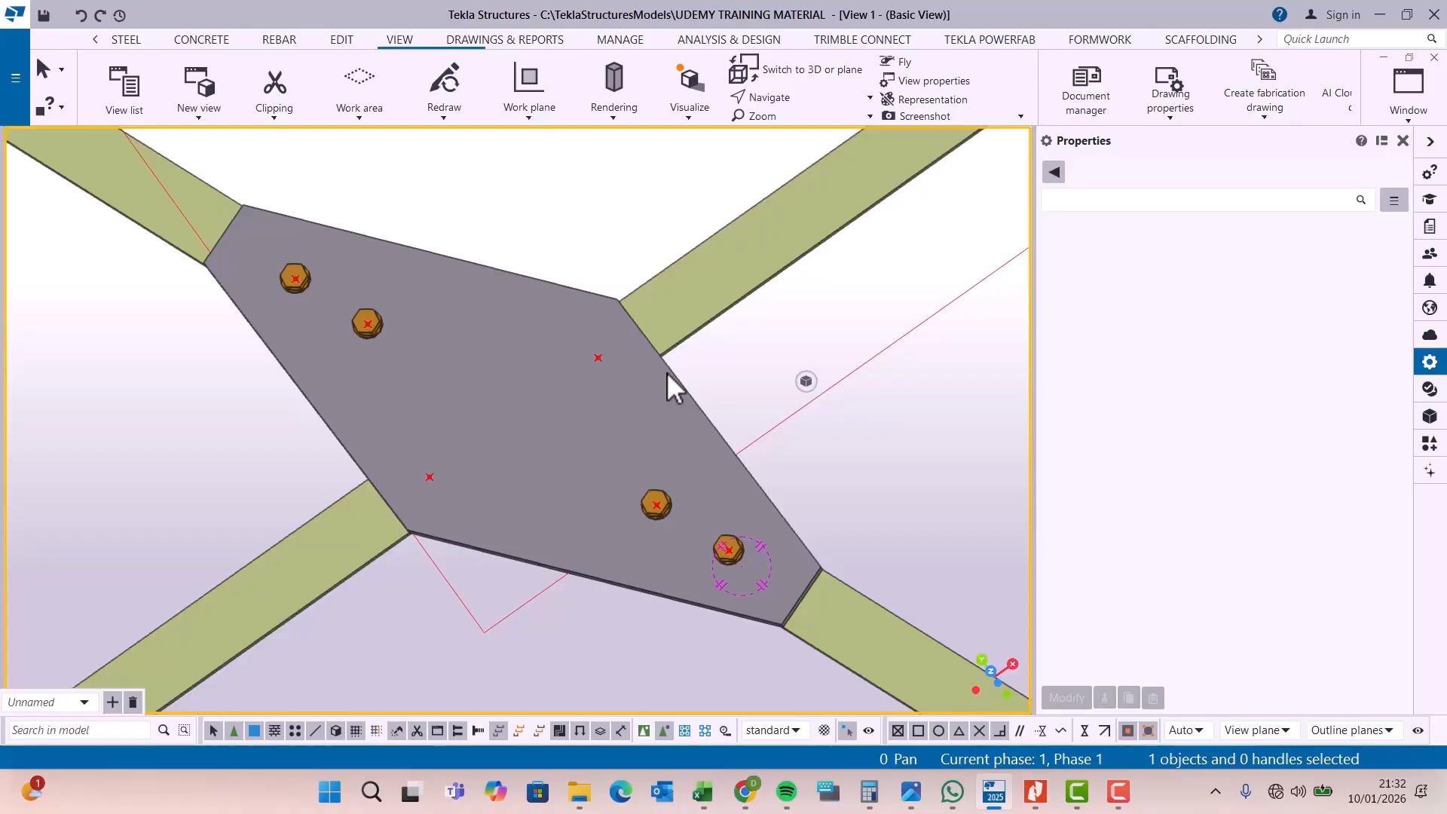
left_click(716, 273)
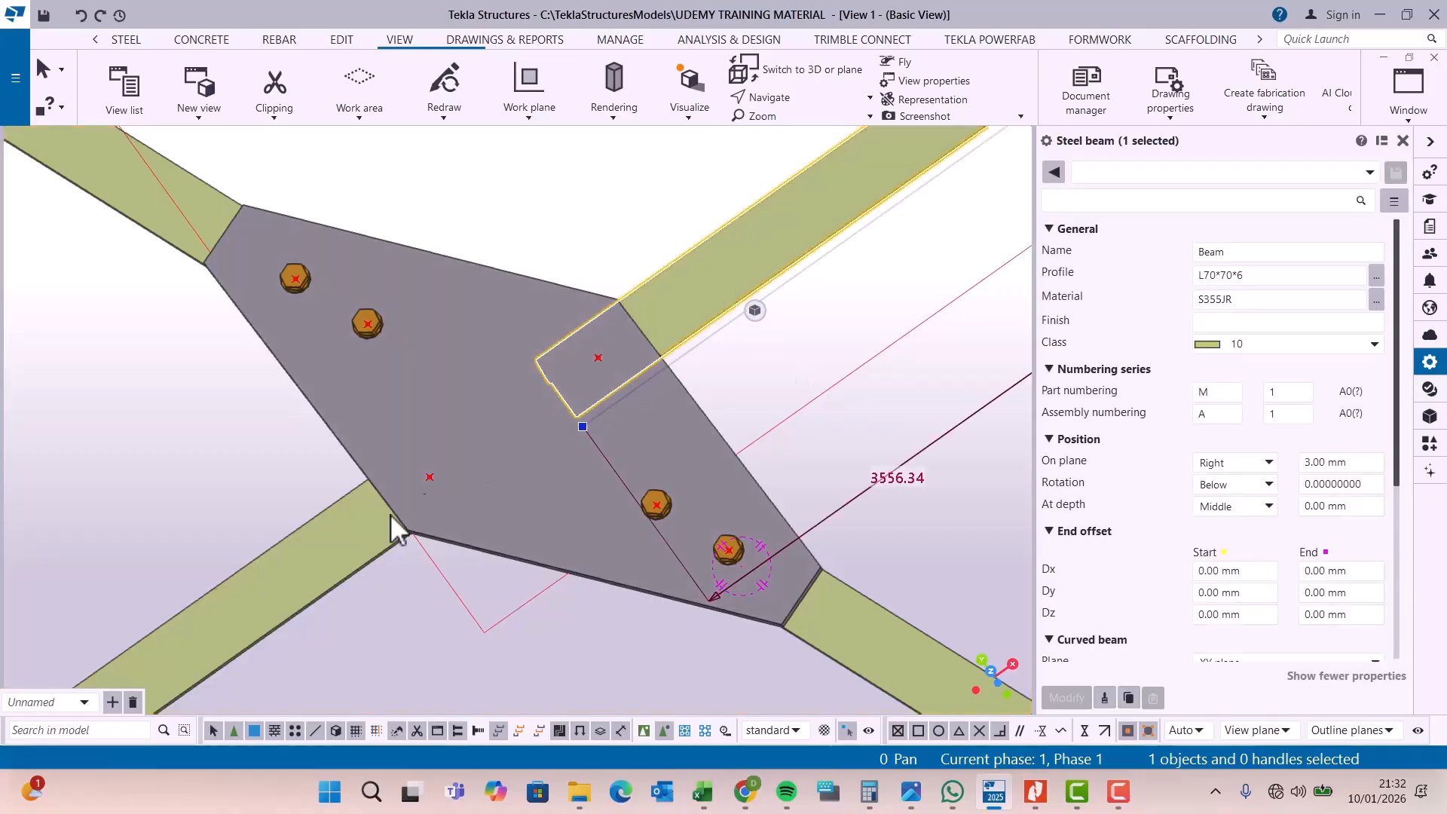
left_click(328, 559)
left_click(726, 322)
left_click(330, 554)
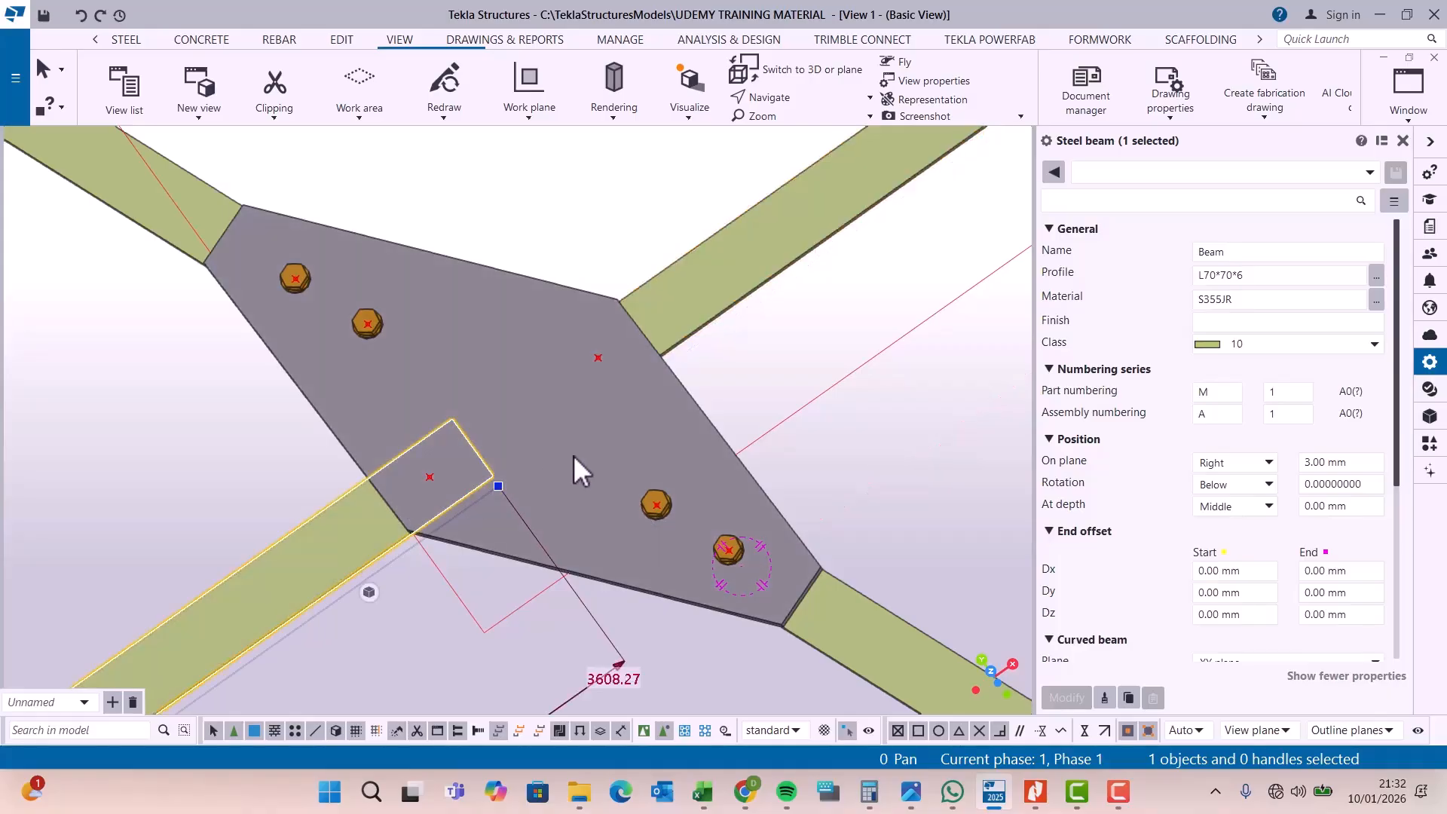
left_click(640, 259)
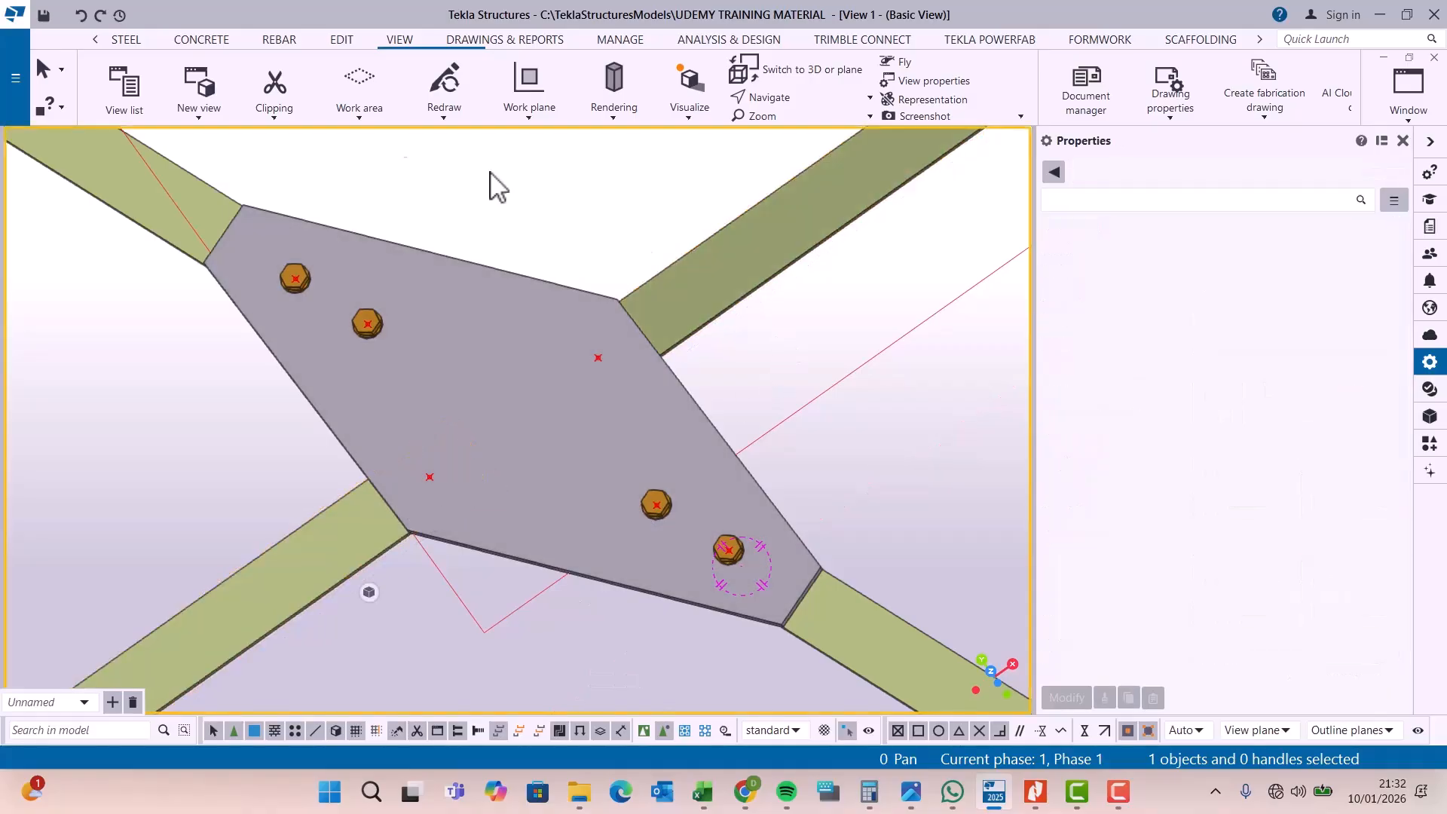
- Bolt the plate to the lower interrupted brace with a 16 mm grade 8.8 group, from its reference point toward the opposite brace's point
left_click(128, 44)
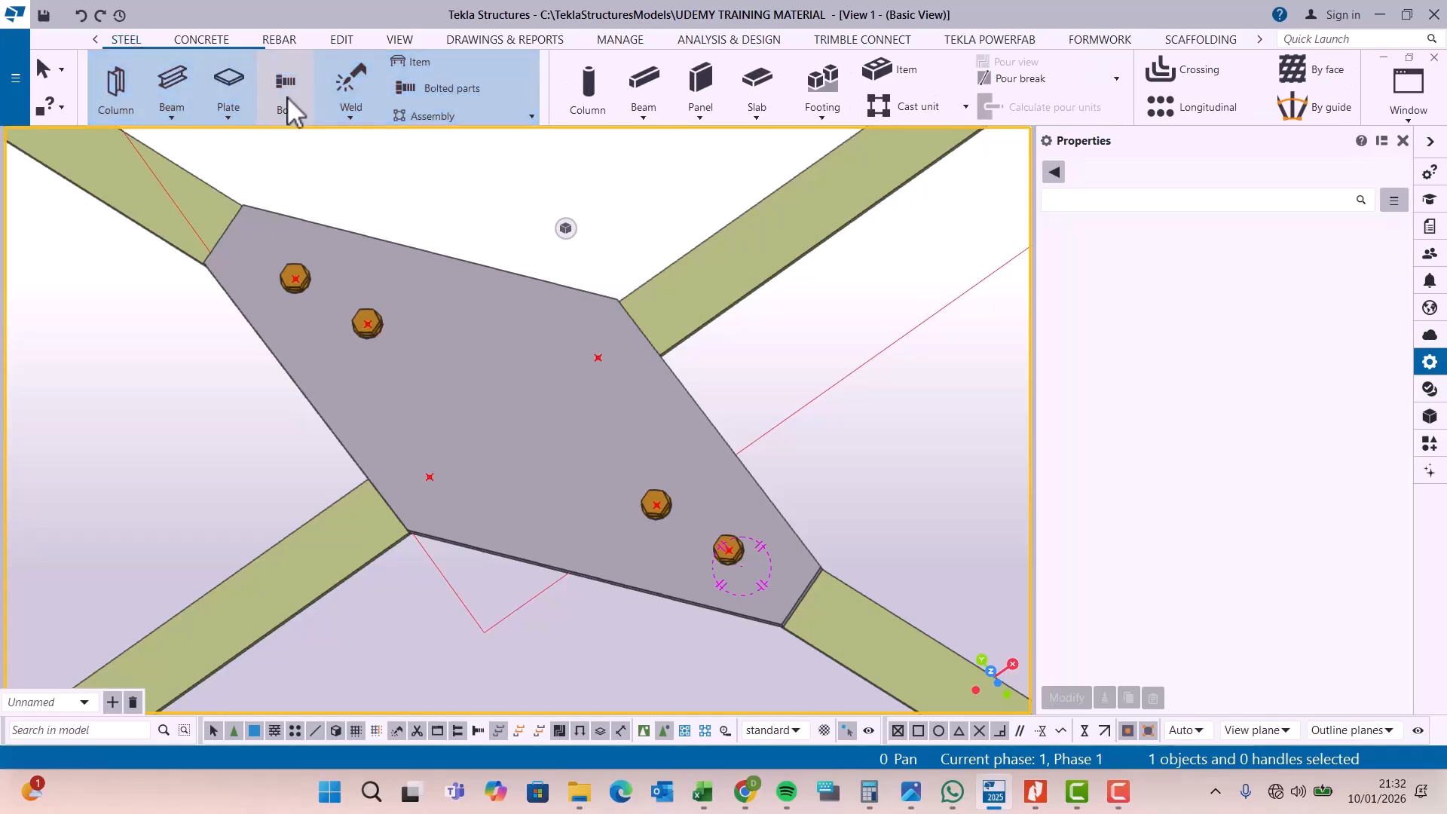
left_click(285, 85)
scroll(386, 461, "up", 3)
scroll(385, 462, "up", 2)
left_click(329, 572)
middle_click(490, 493)
left_click(474, 496)
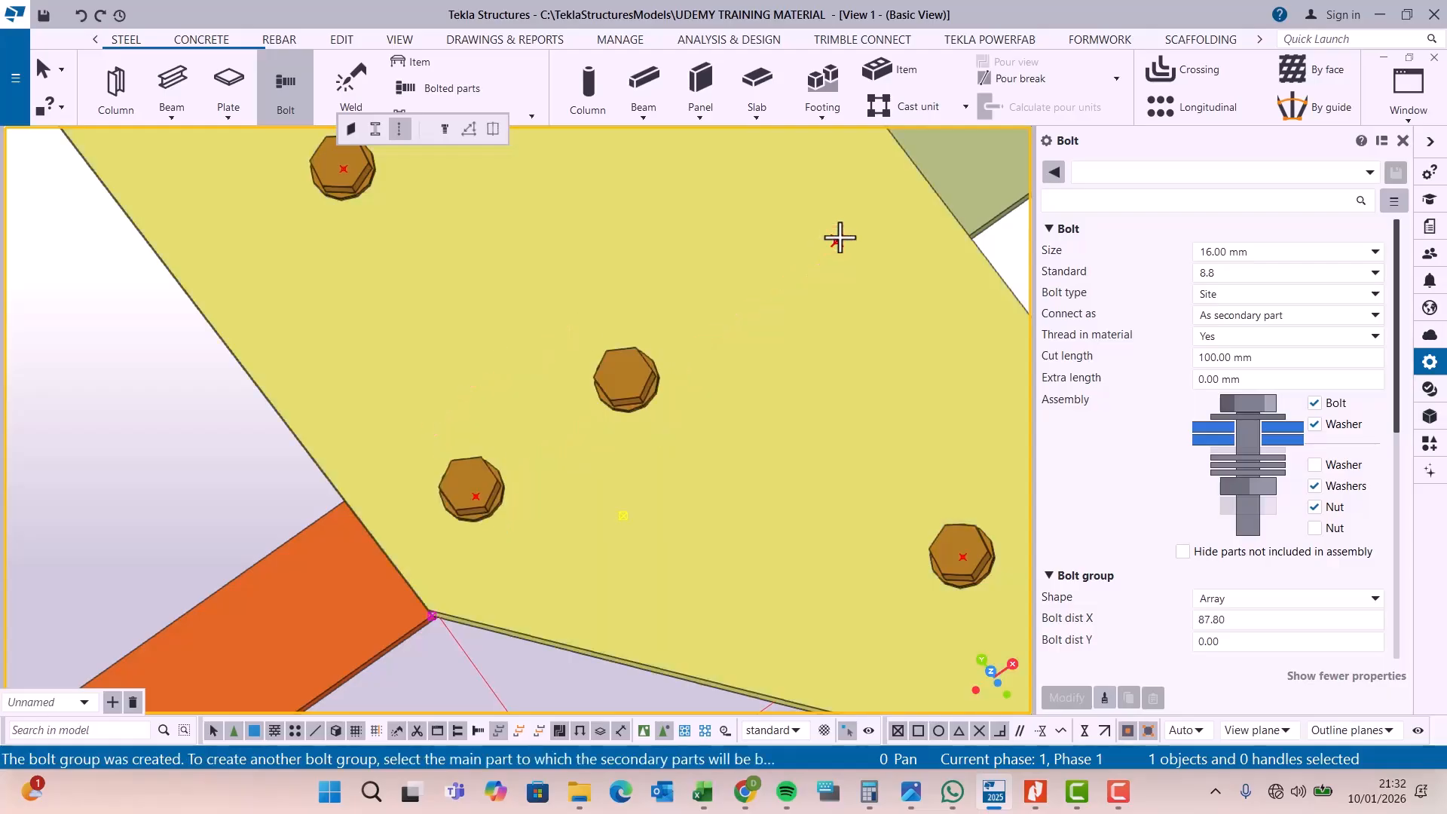
left_click(836, 240)
right_click(653, 246)
left_click(713, 258)
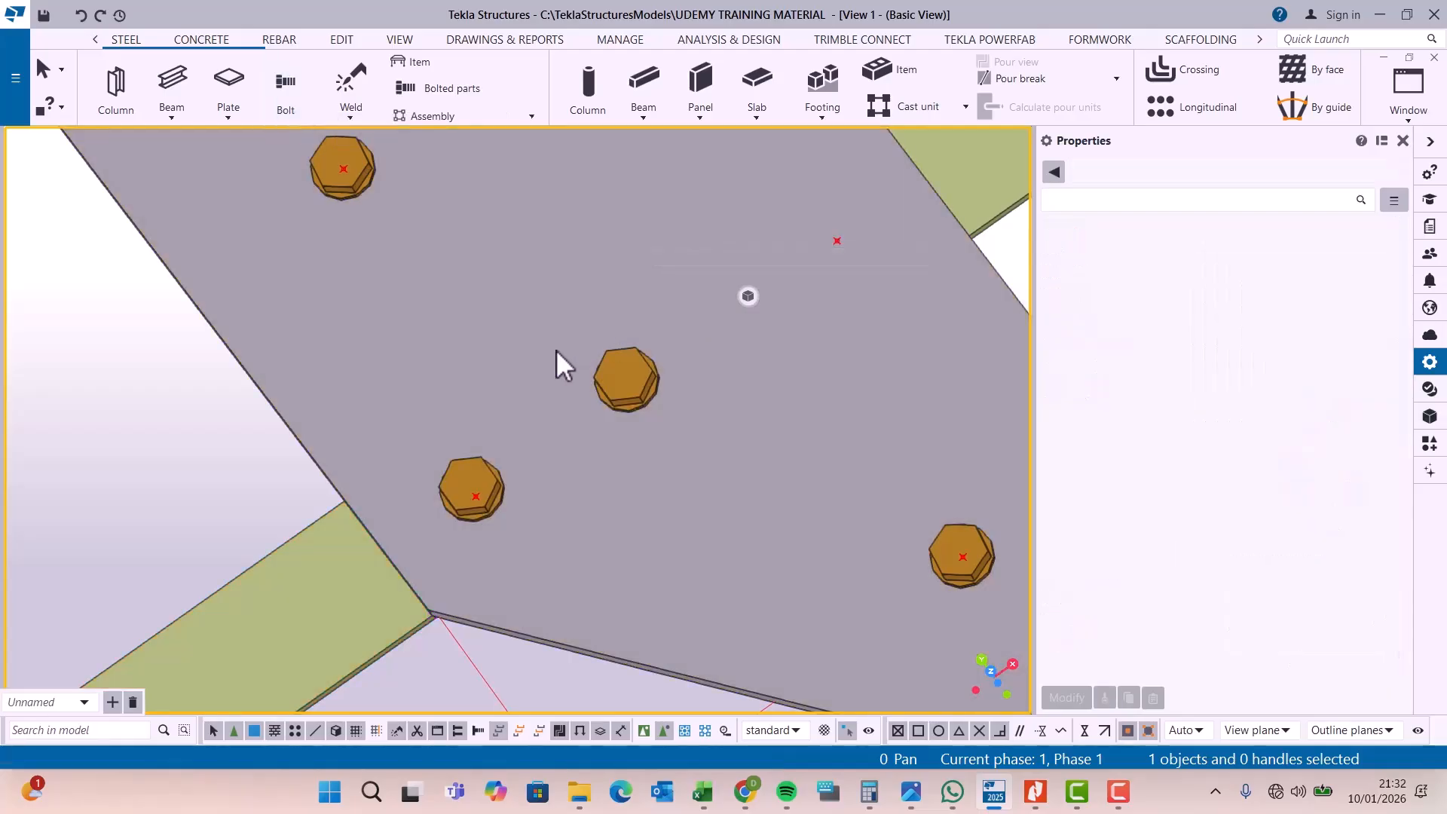
- Set the X bolt distance of the new group on the interrupted brace to 0 mm
scroll(557, 347, "down", 3)
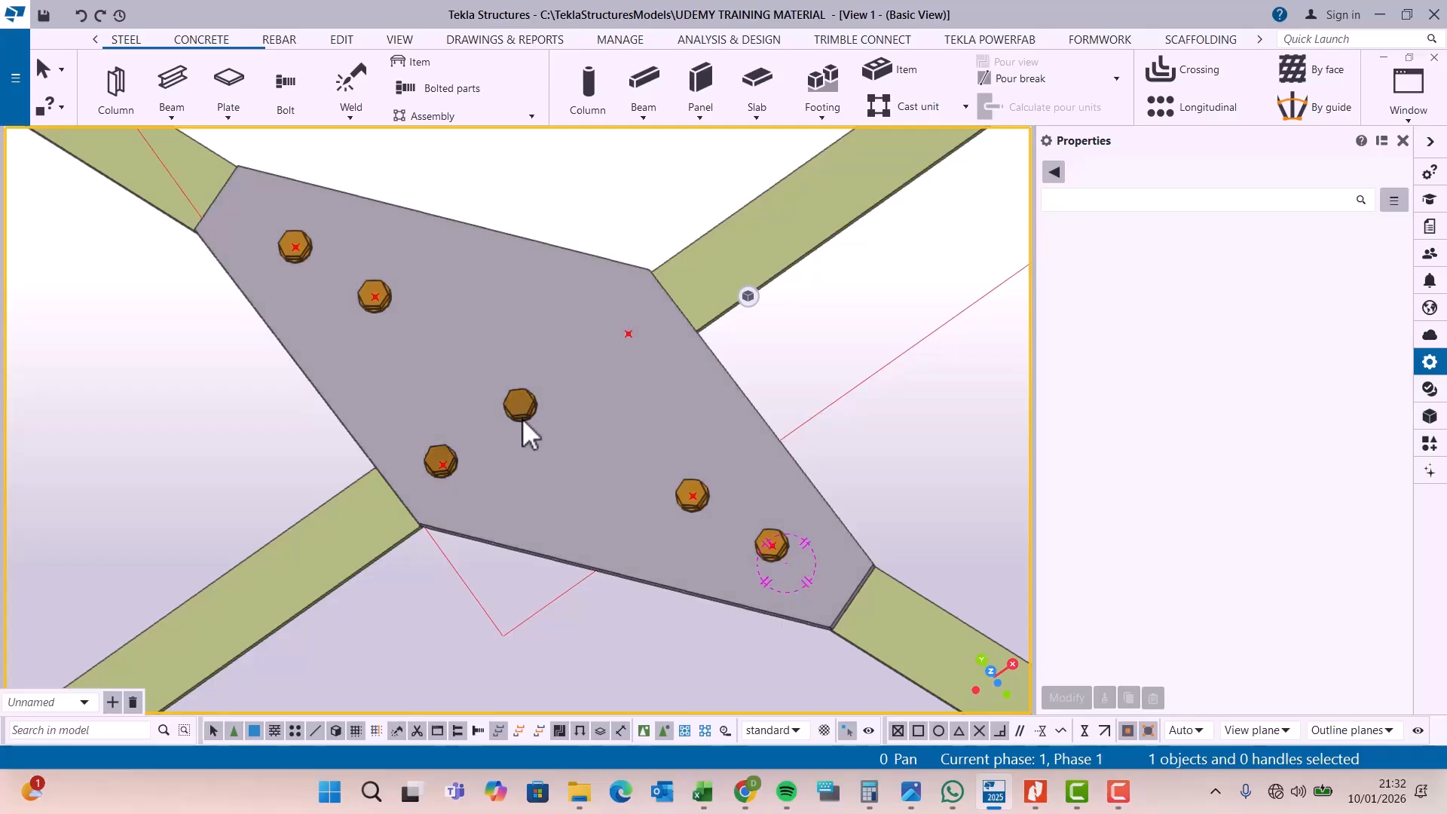
left_click(529, 405)
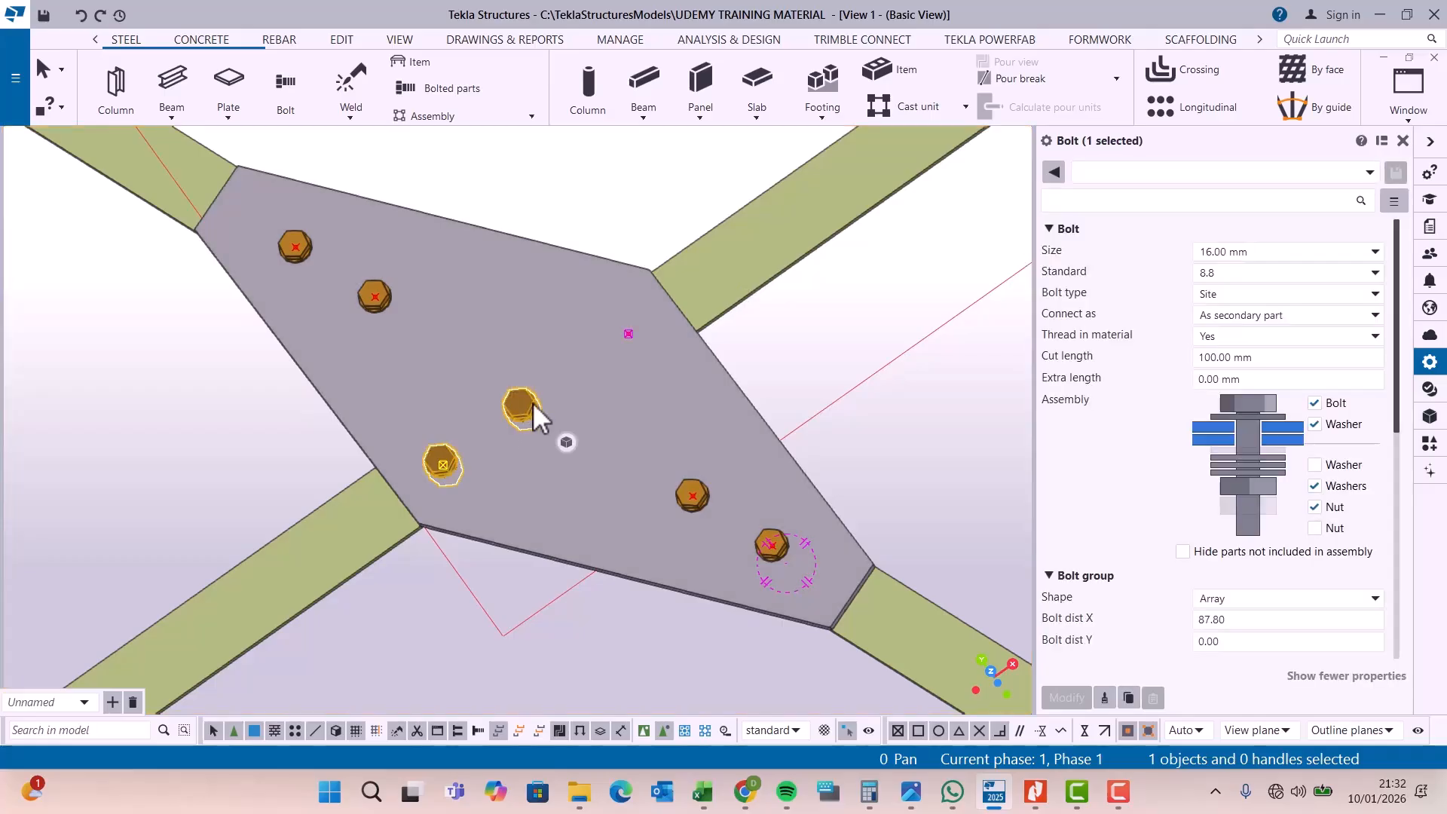
double_click(1243, 620)
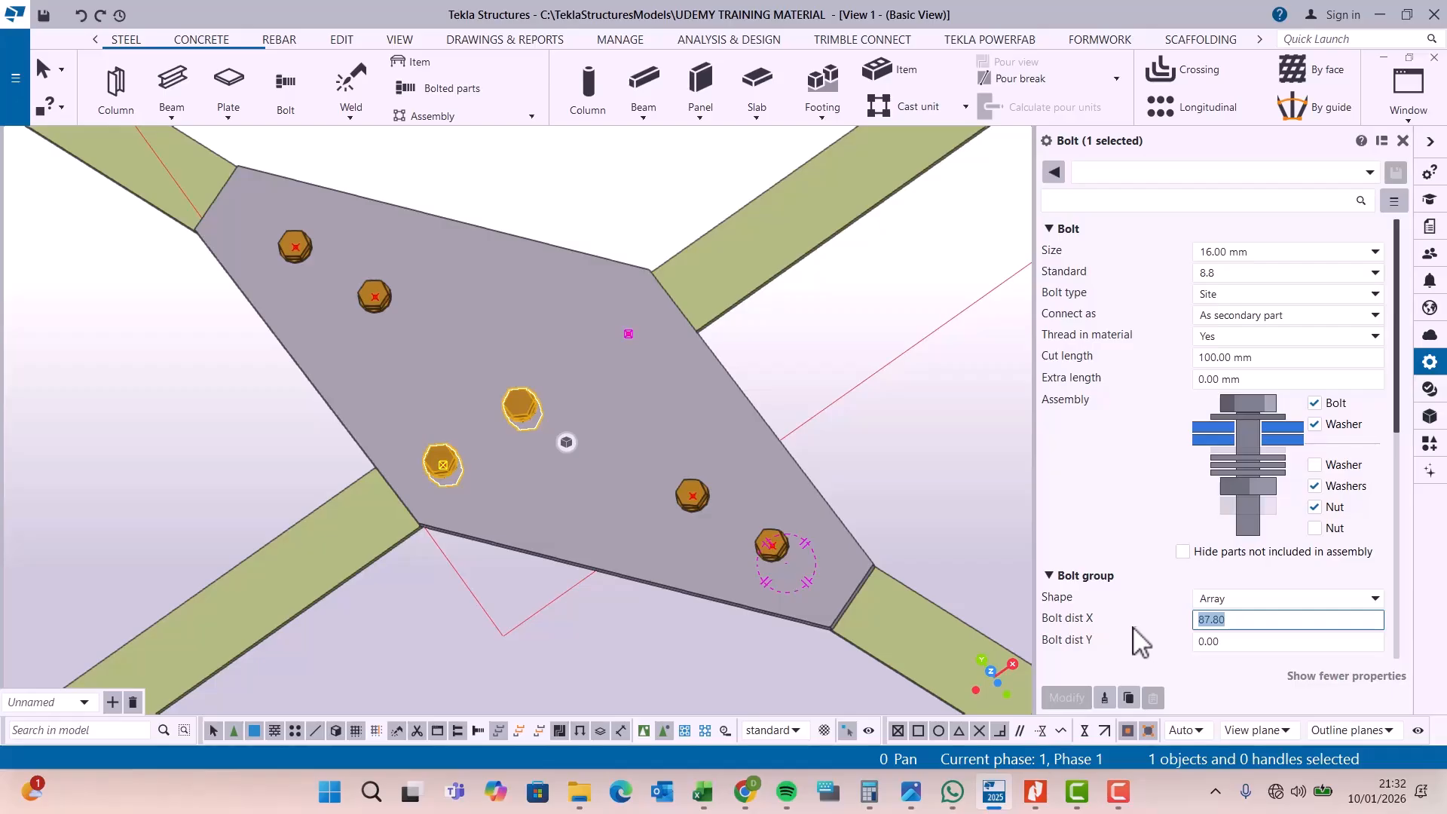
type("0")
left_click(1066, 697)
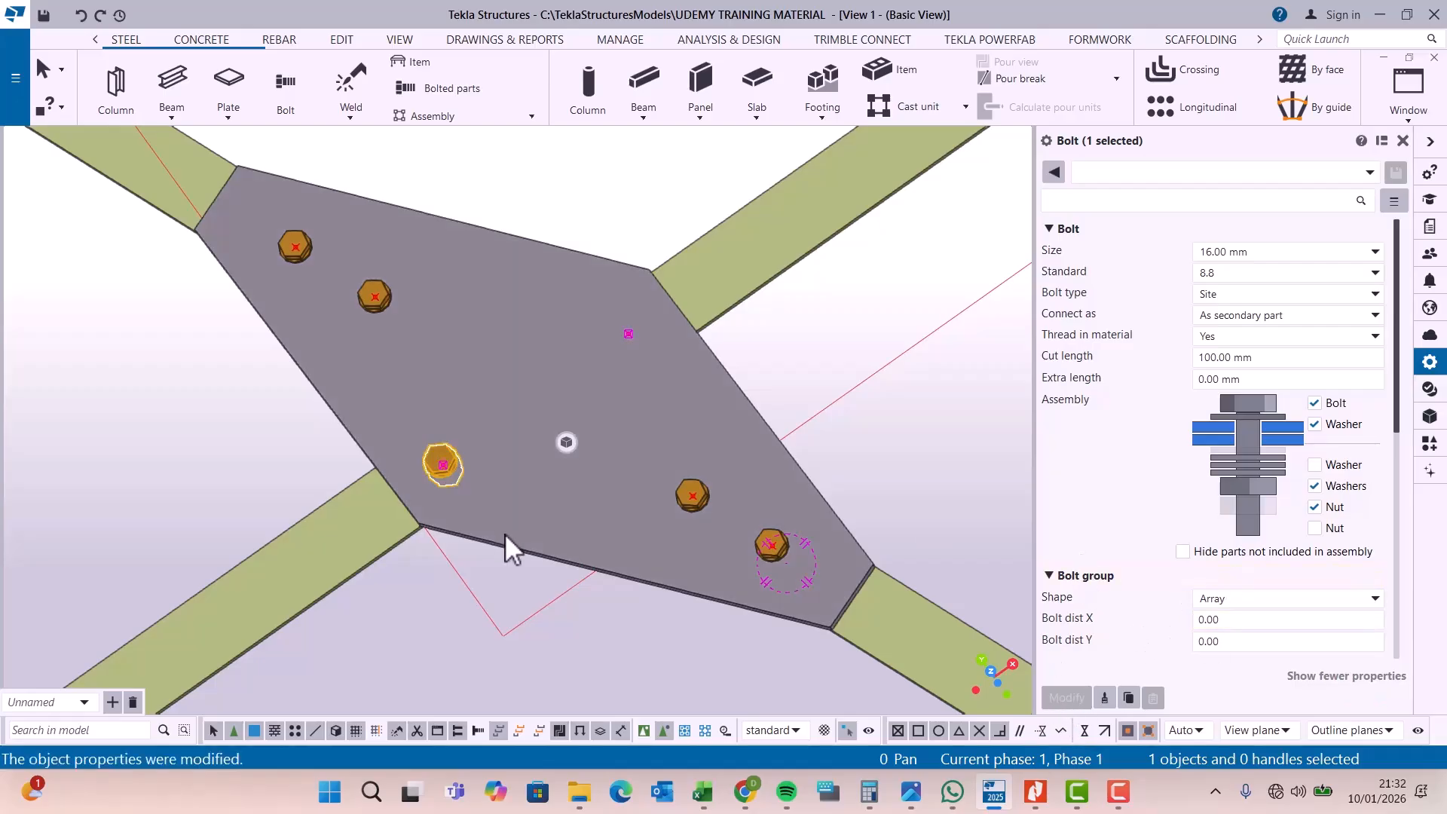
scroll(441, 462, "up", 1)
scroll(437, 450, "up", 1)
right_click(437, 449)
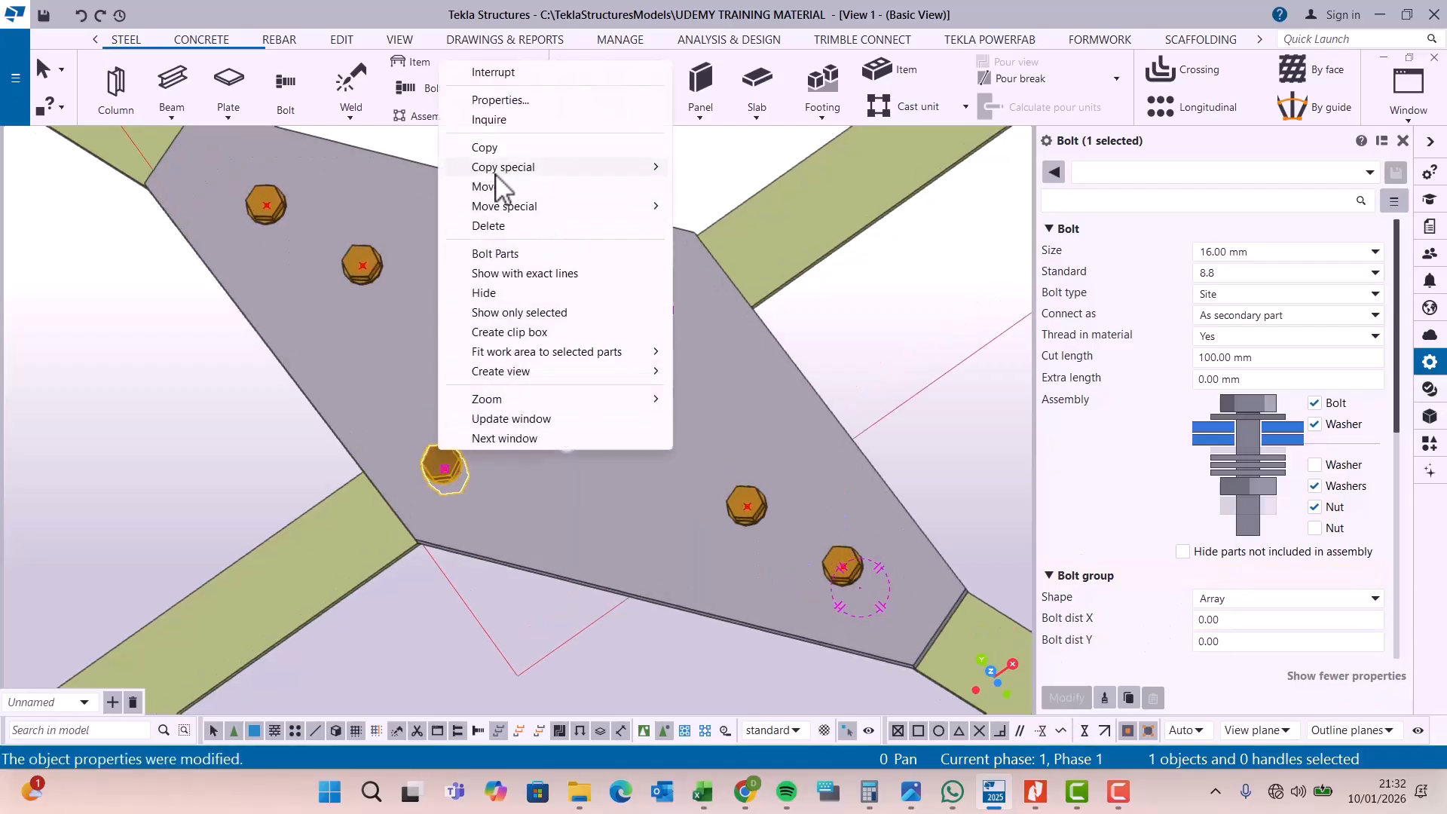
left_click(485, 148)
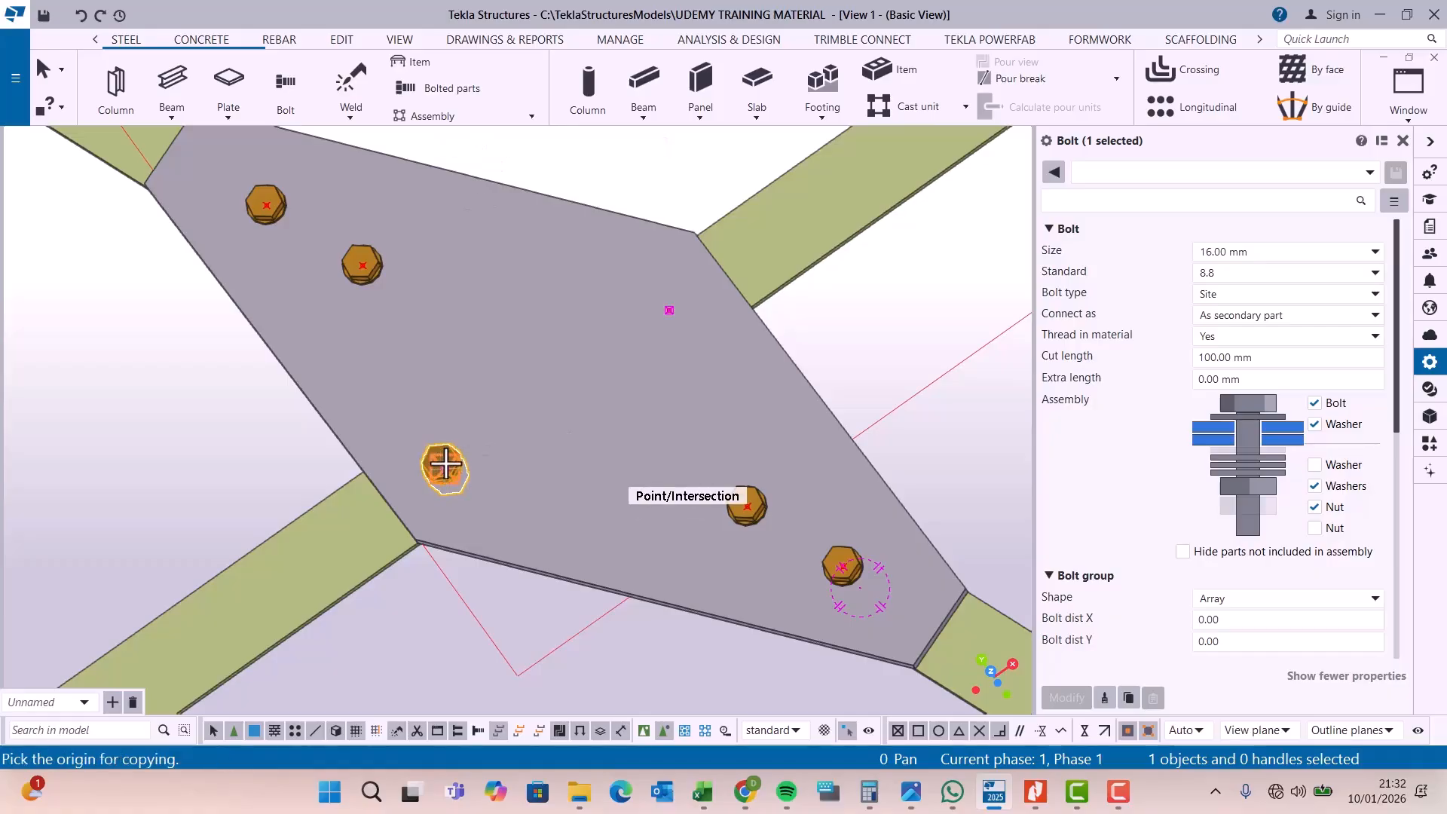
left_click(445, 463)
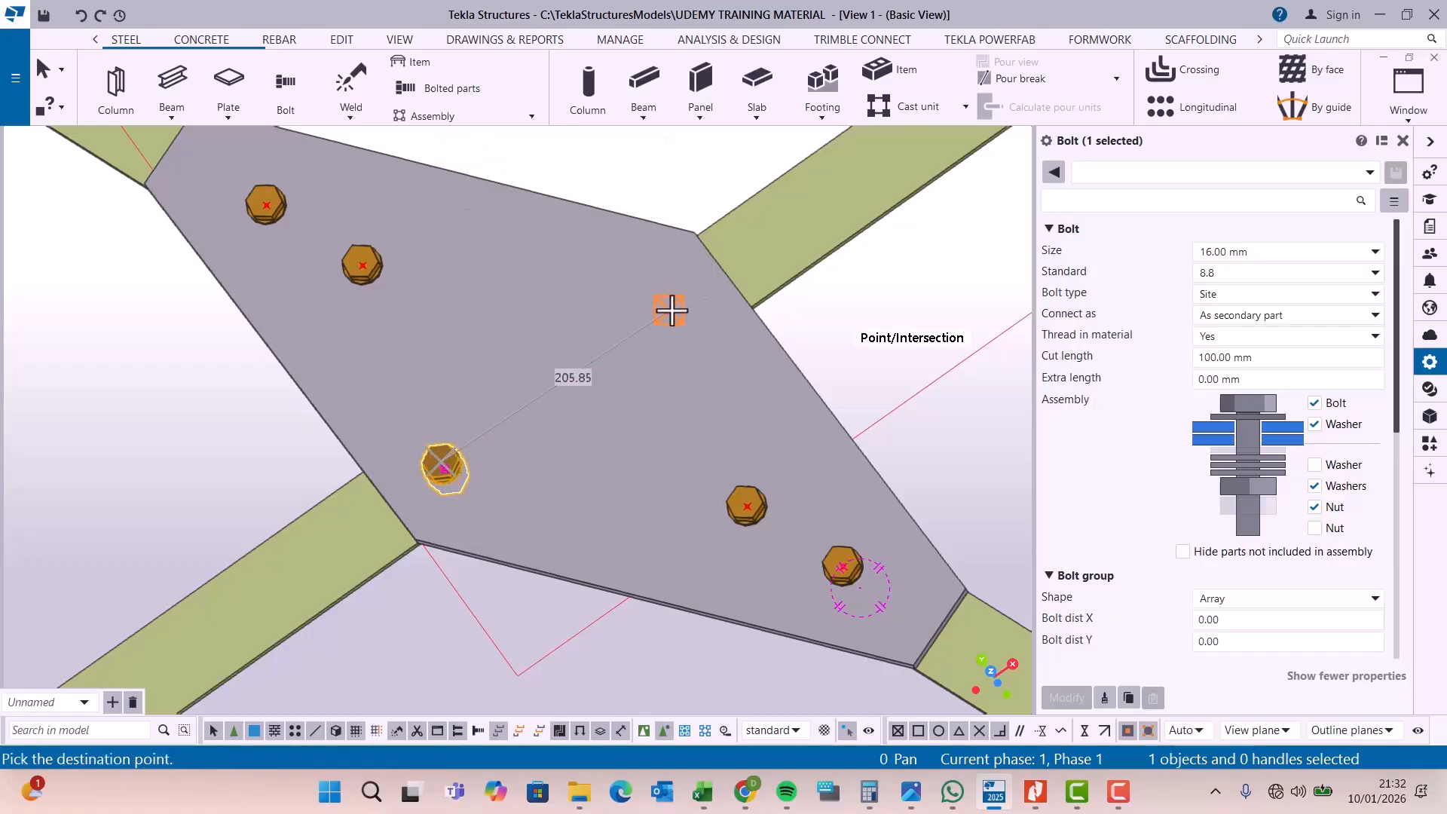
left_click(670, 310)
right_click(897, 283)
key("Escape")
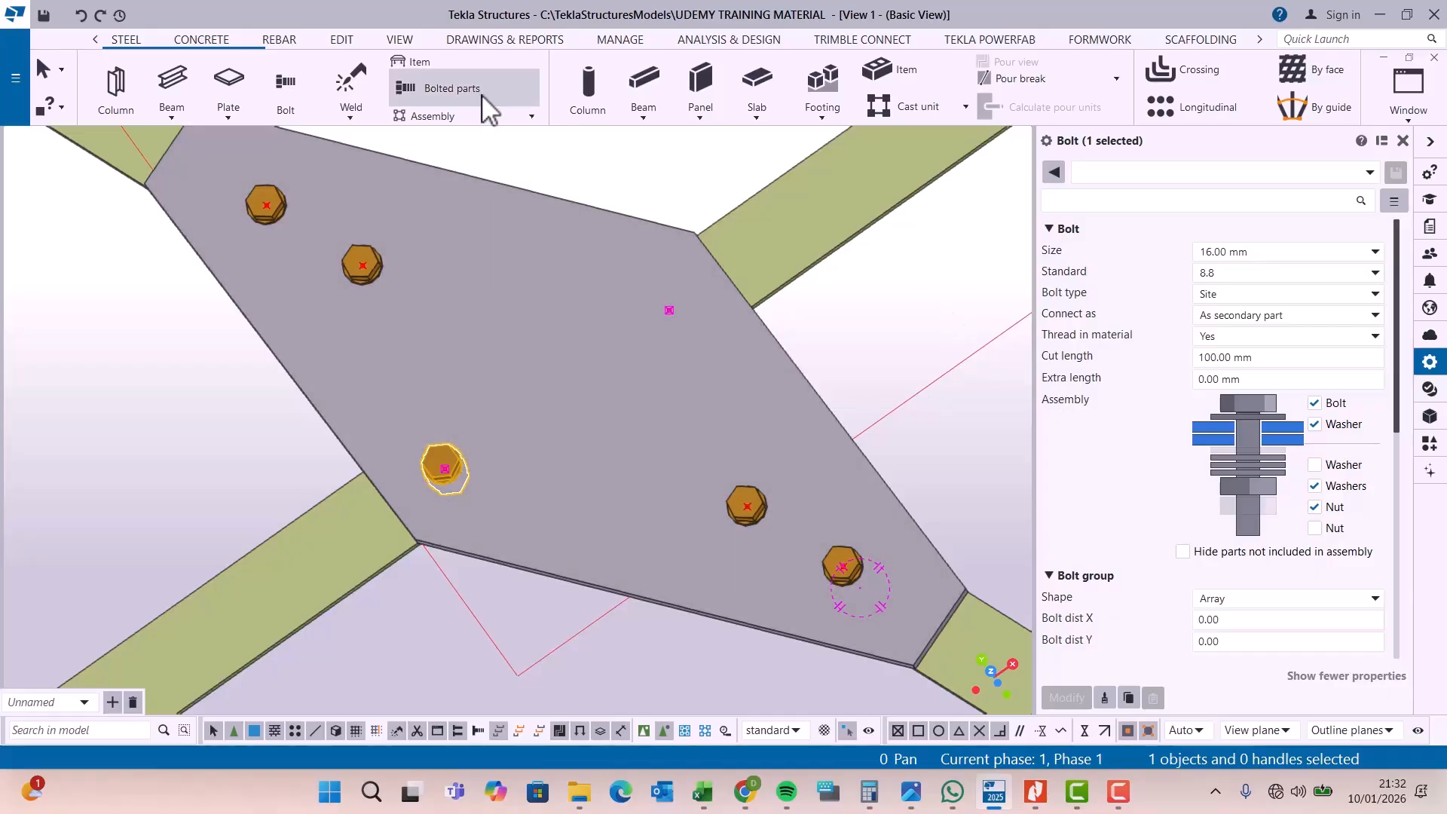
- Measure the distance between the reference points of the two interrupted brace pieces without placing a dimension
left_click(343, 40)
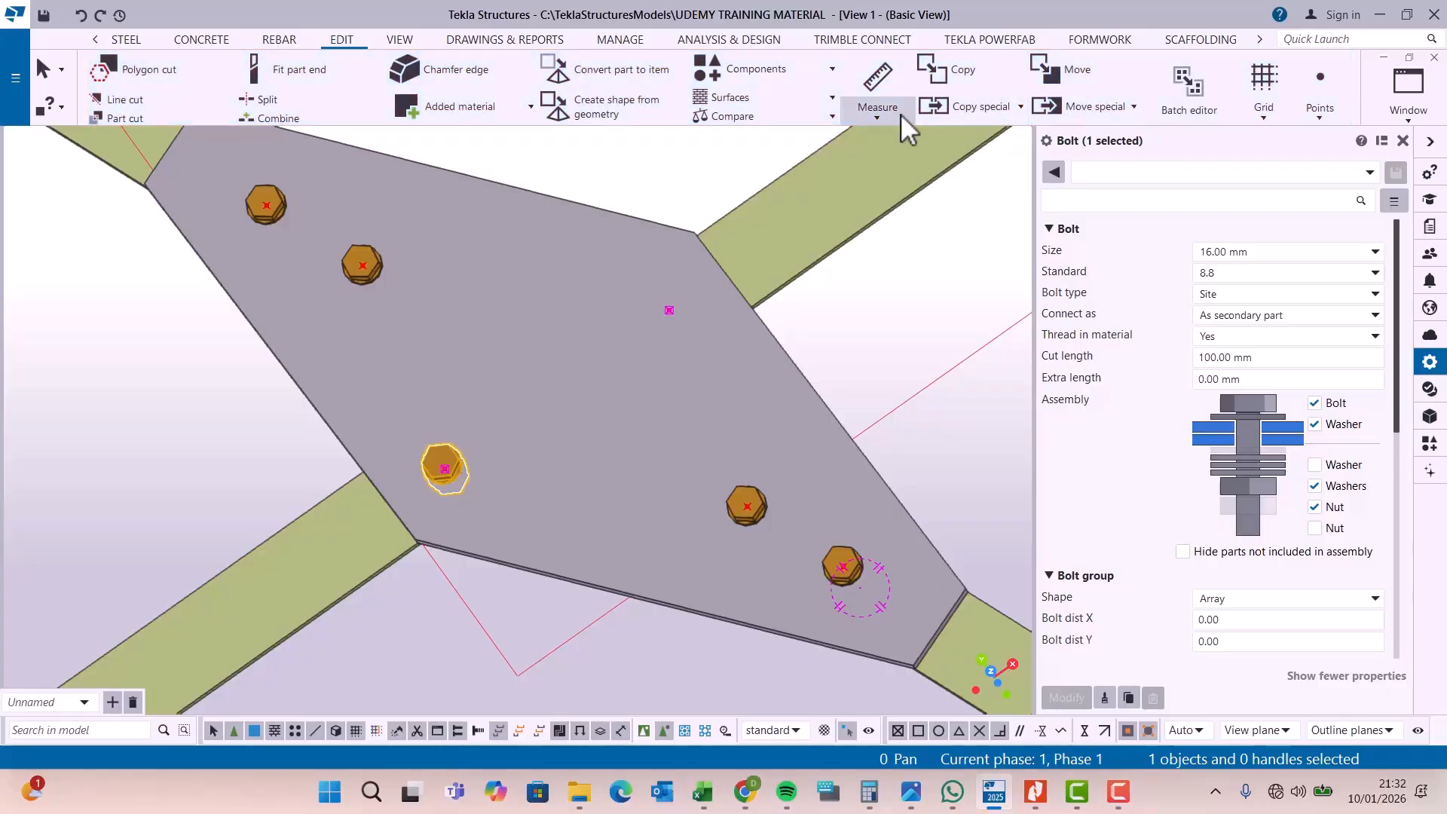
scroll(460, 460, "up", 2)
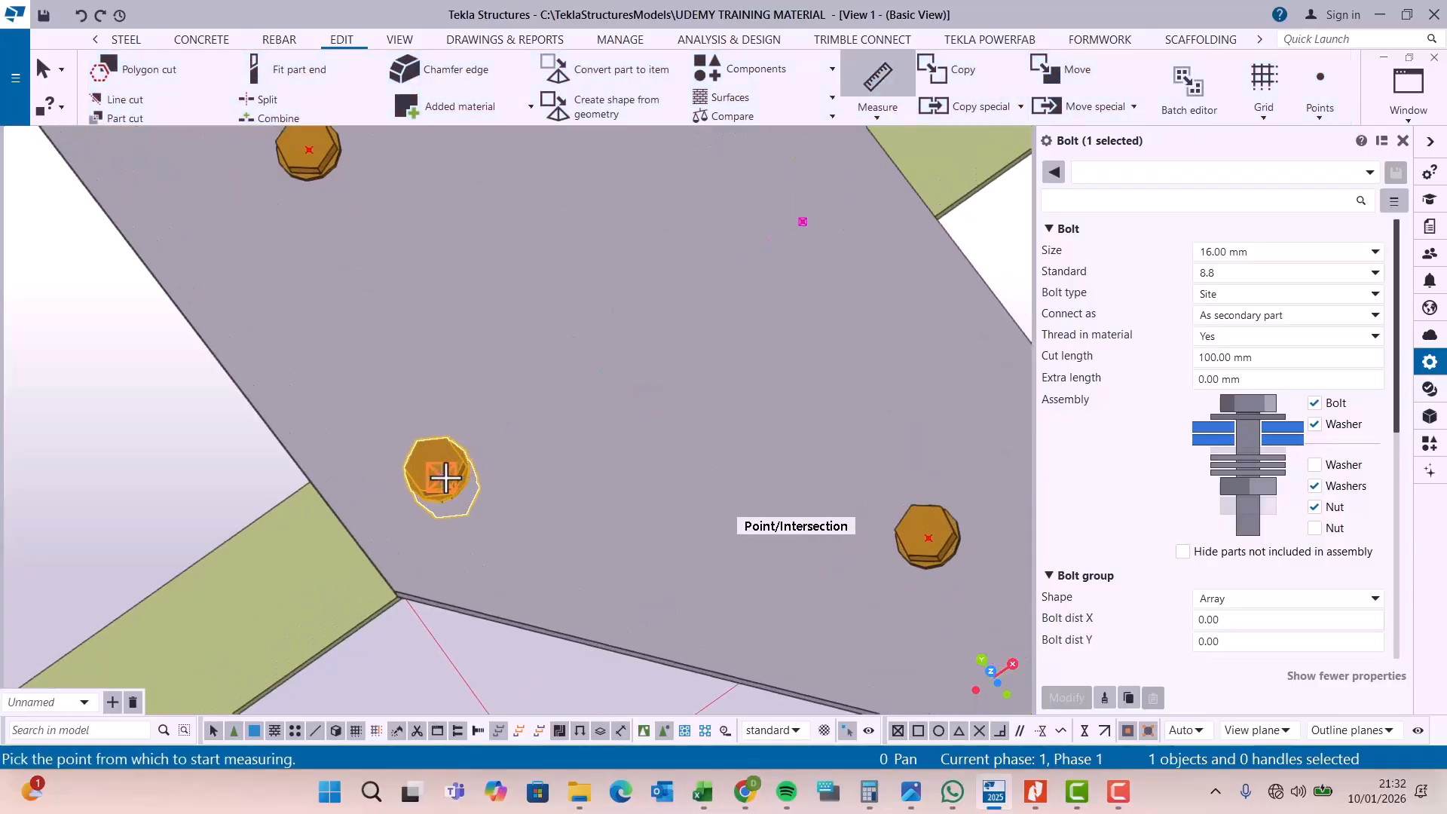
left_click(443, 477)
left_click(803, 223)
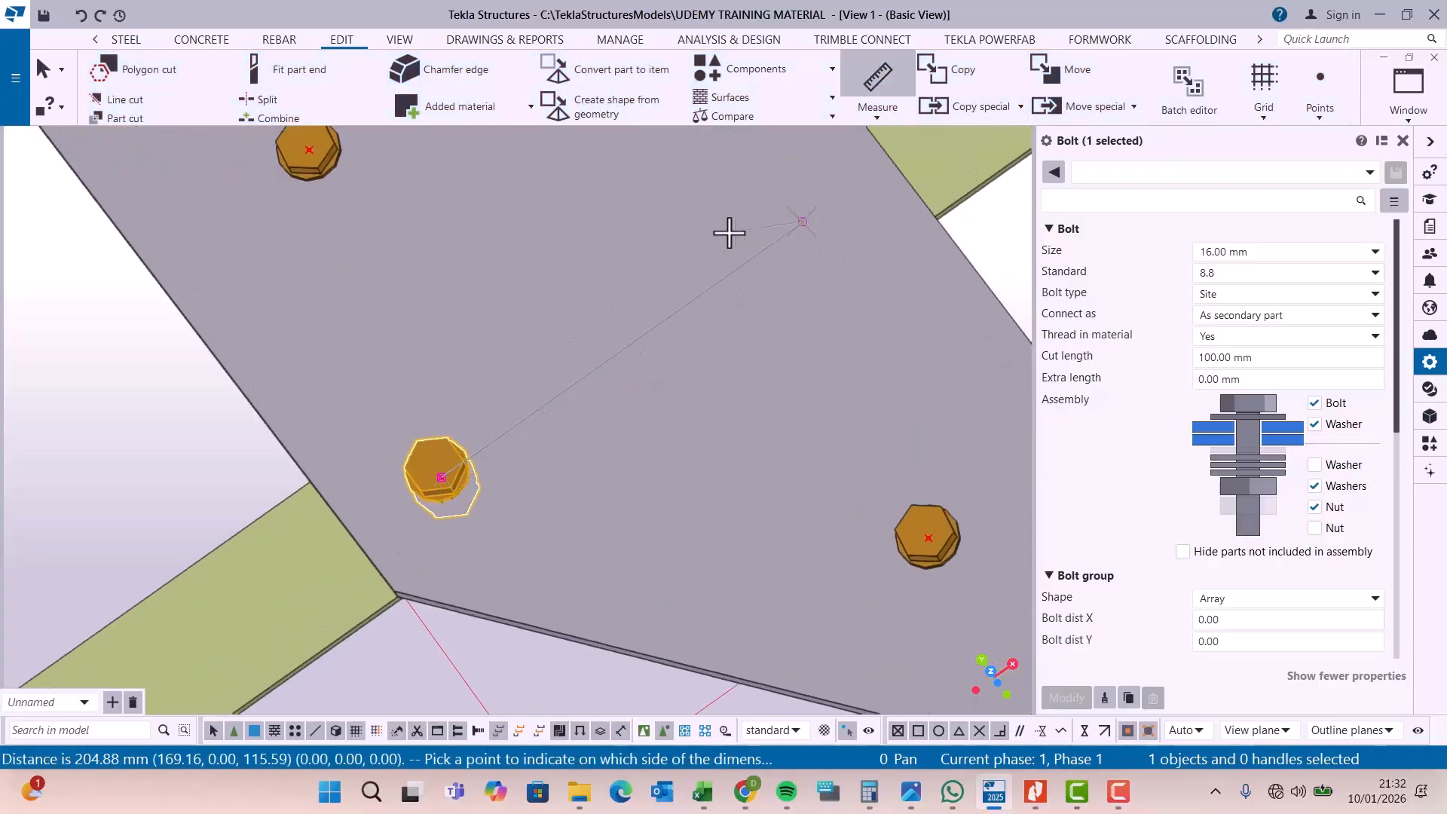
right_click(734, 224)
left_click(774, 236)
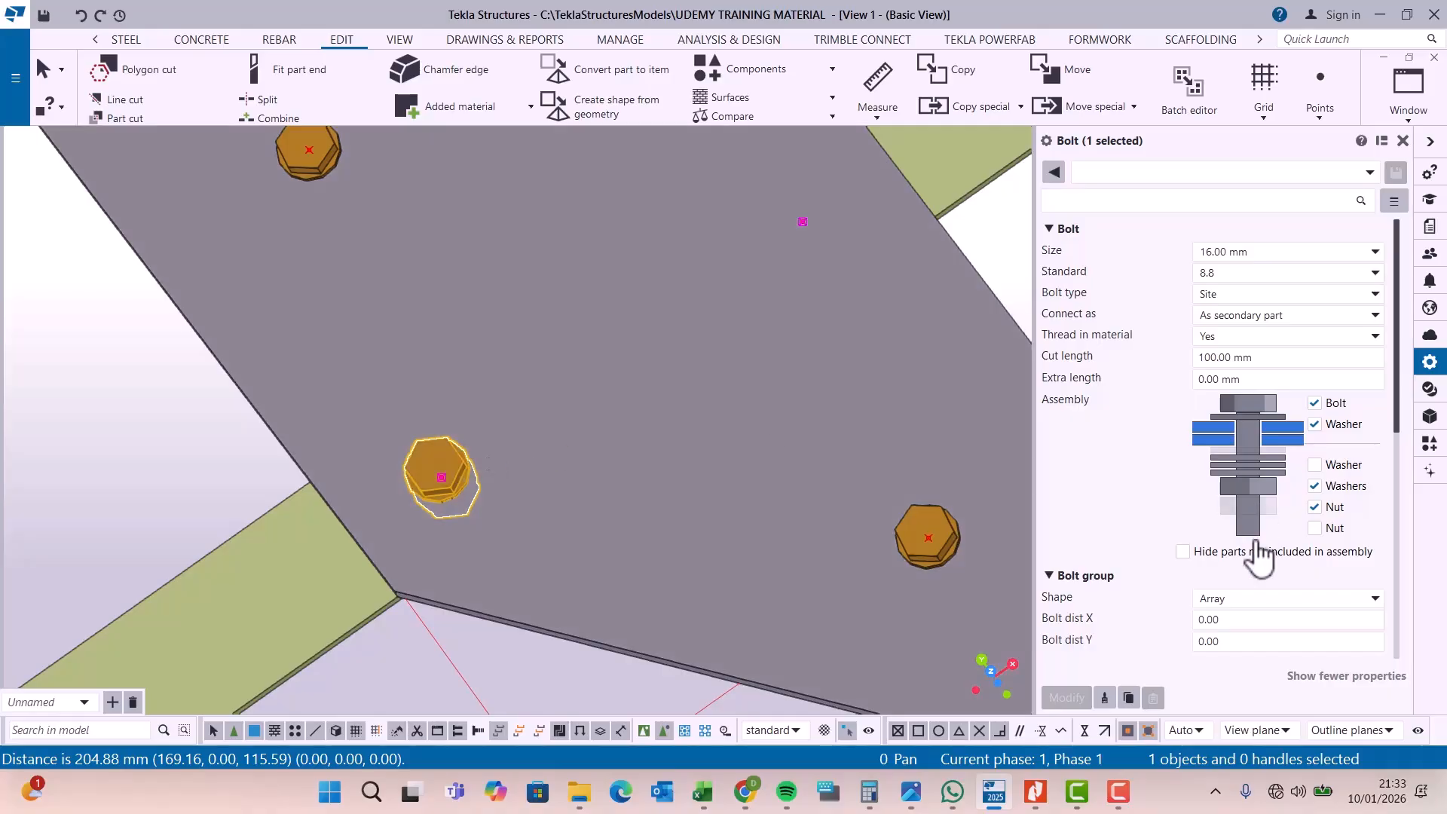
- Set the X bolt distance of the interrupted brace's bolt group to 204.88 mm and deselect the group
left_click(1228, 619)
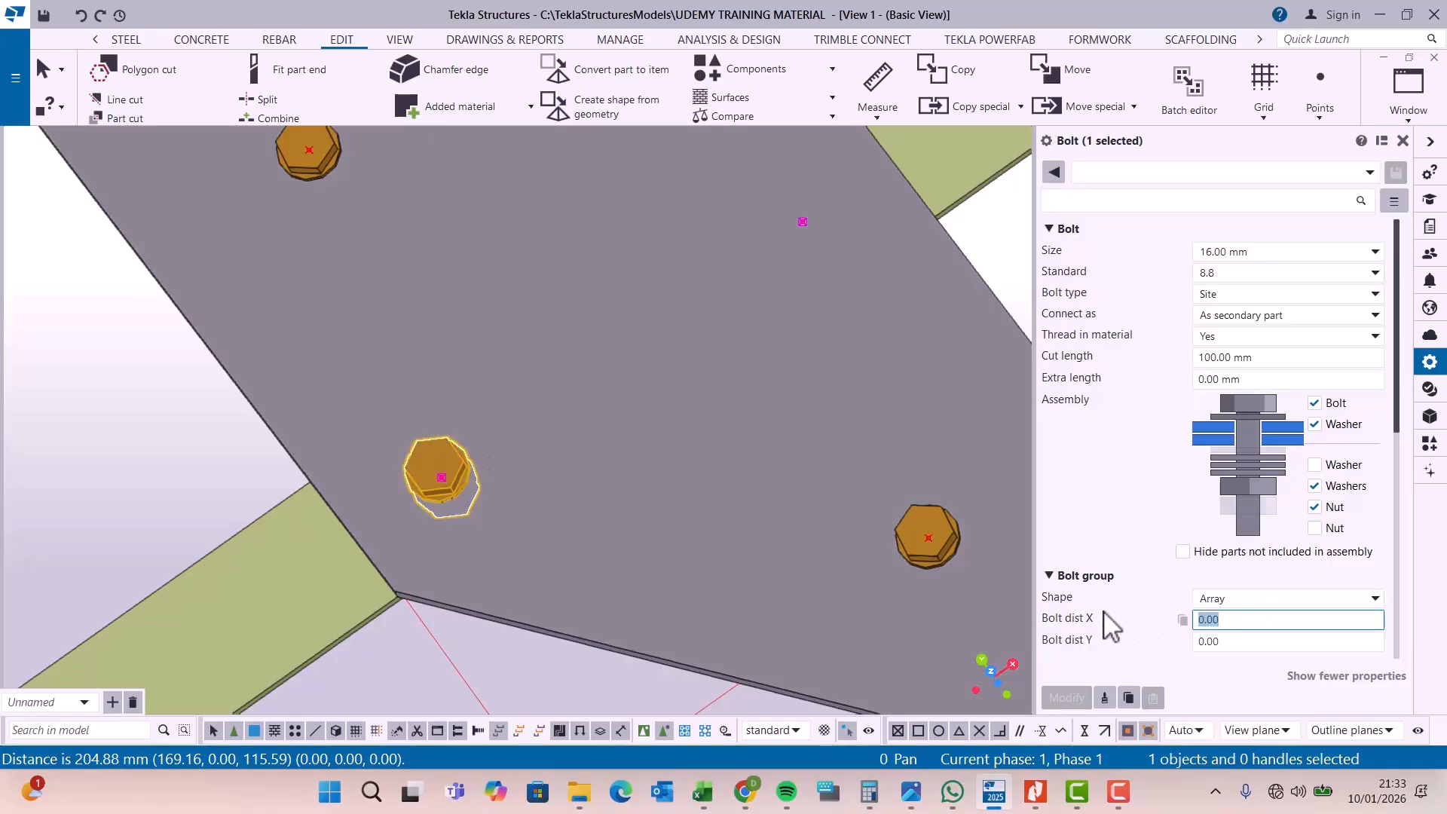
type("204")
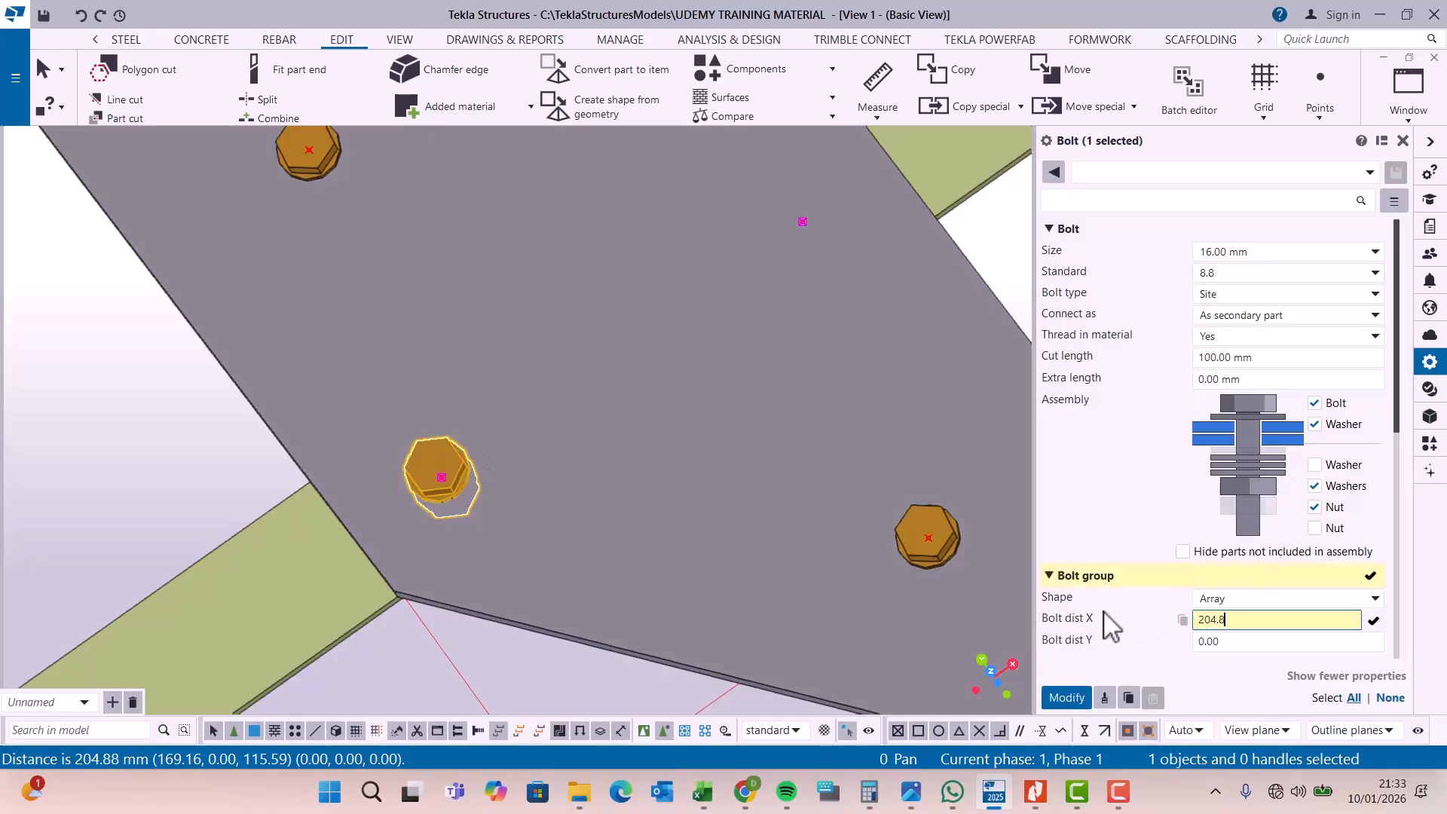
type(".88")
left_click(1066, 697)
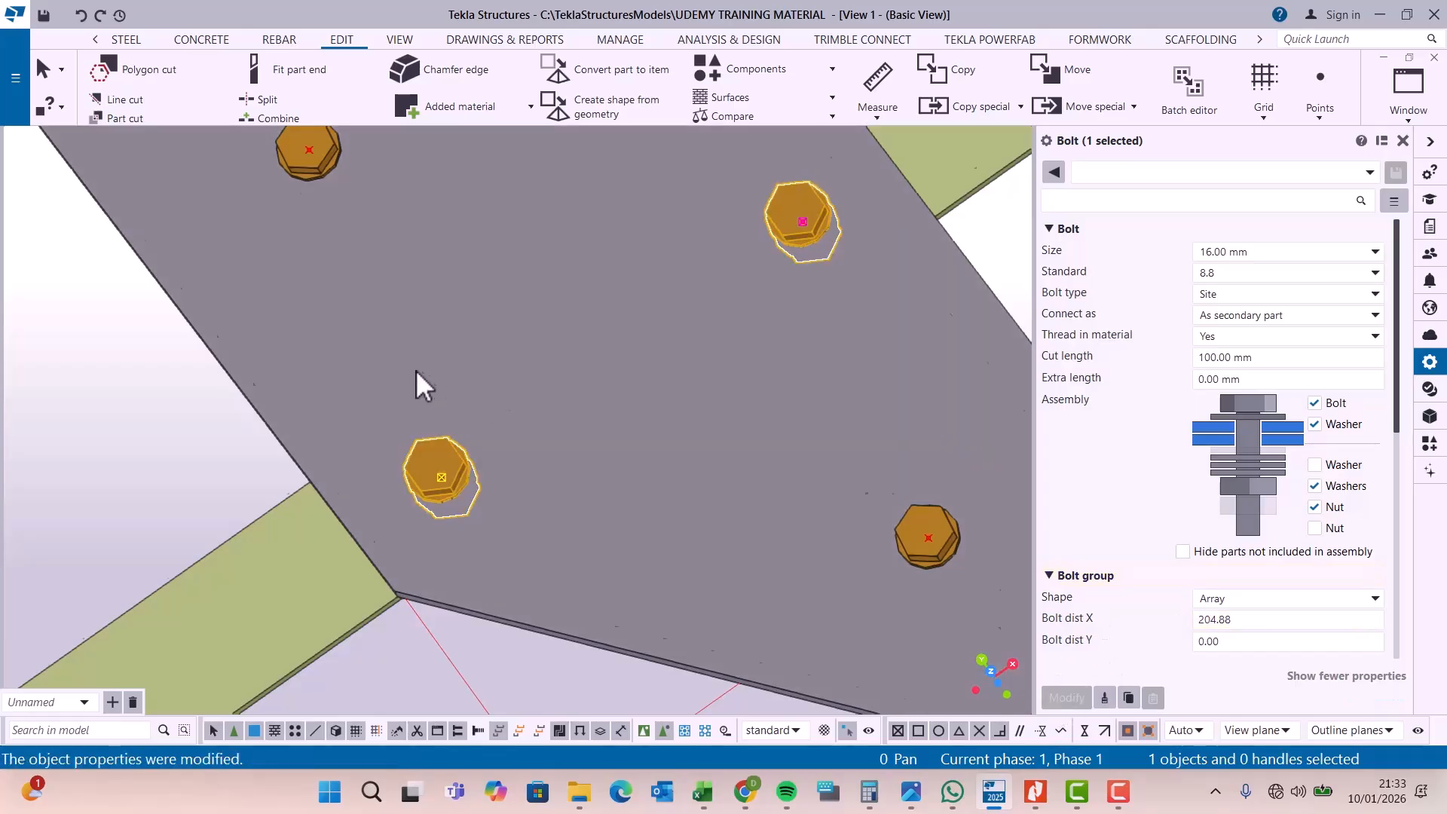
scroll(618, 400, "down", 3)
left_click(804, 315)
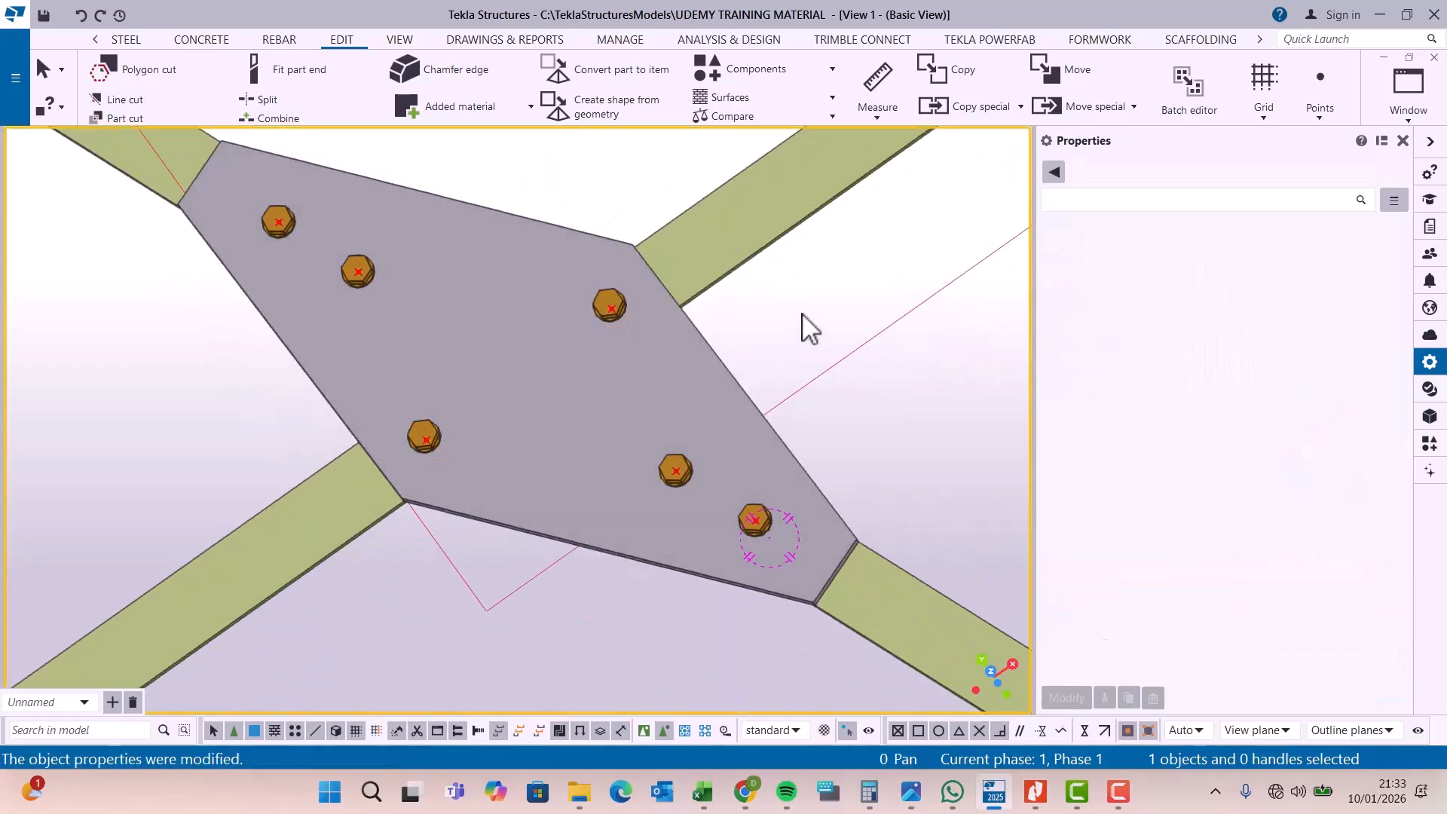
- Rotate the view about the lower gusset plate to examine its bolted brace connections from an oblique angle
left_click(399, 39)
left_click(796, 101)
left_click(807, 135)
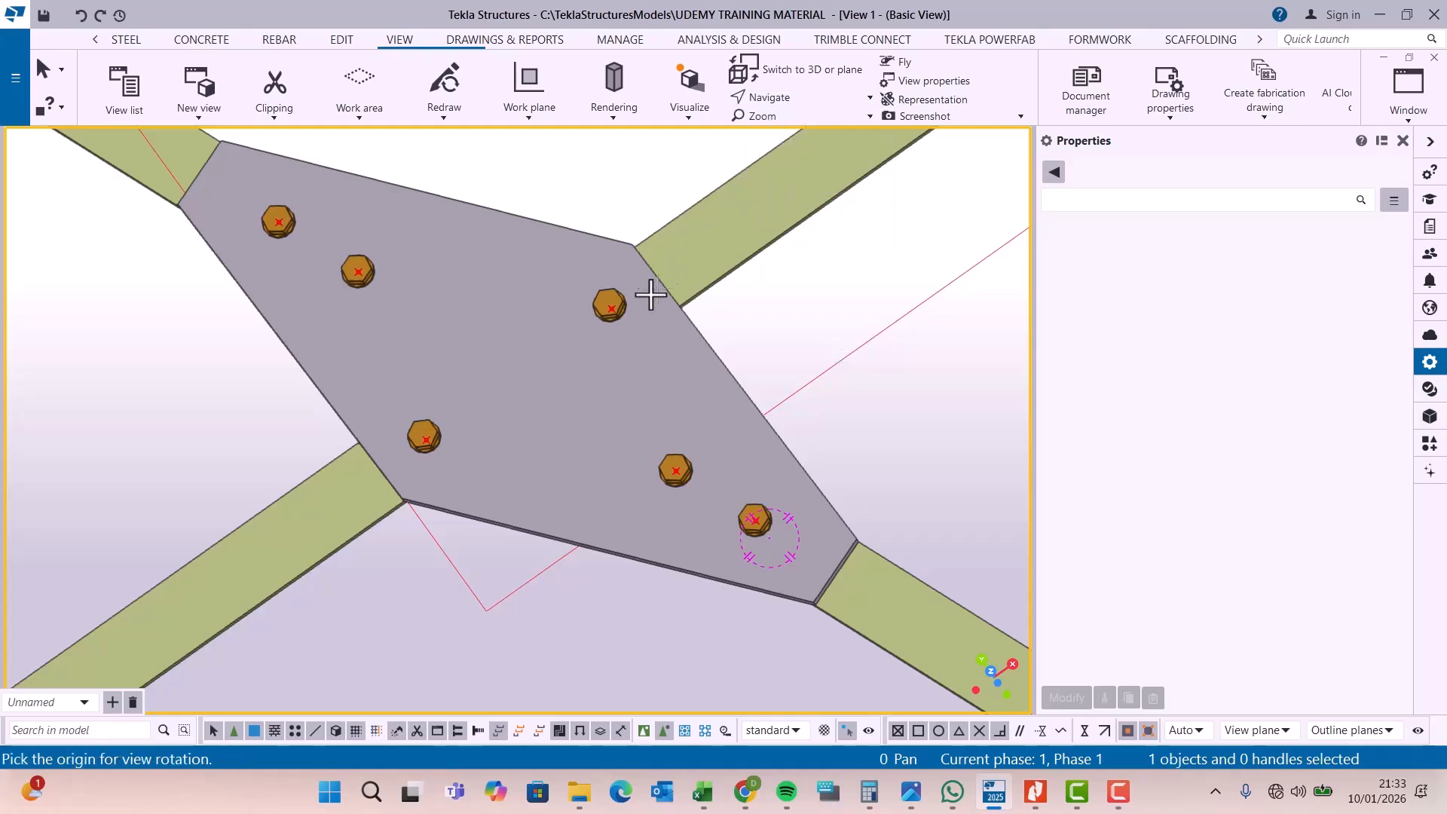
left_click(627, 298)
left_click_drag(627, 290, 595, 295)
scroll(507, 336, "down", 6)
left_click_drag(546, 395, 673, 536)
scroll(505, 303, "up", 2)
right_click(445, 229)
left_click(498, 240)
- Copy the lower plate's three bolt groups to the upper gusset plate, using matching plate corners as origin and destination, and redraw the view
scroll(440, 353, "up", 8)
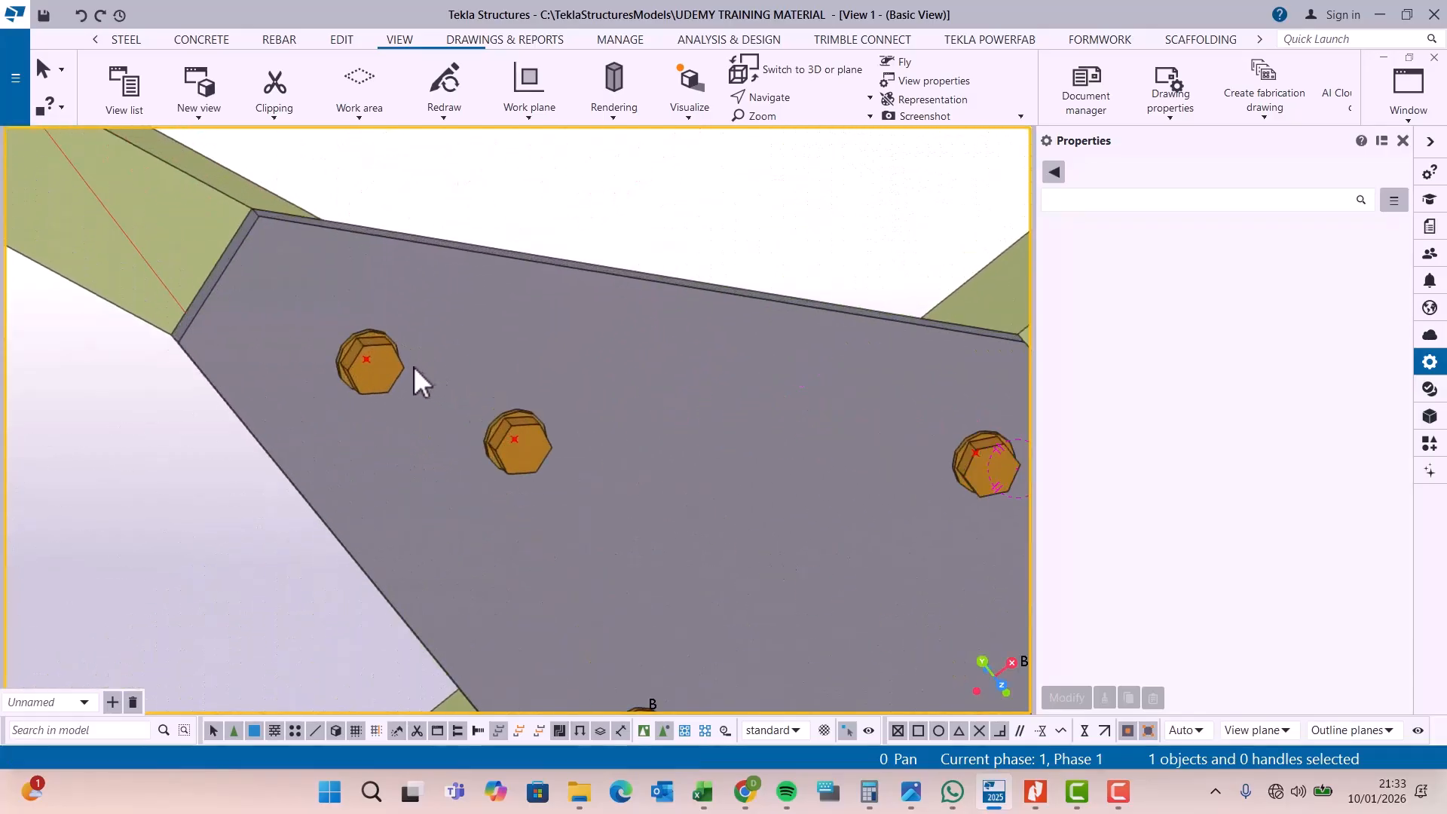
left_click(392, 360)
scroll(414, 338, "down", 4)
scroll(686, 382, "up", 3)
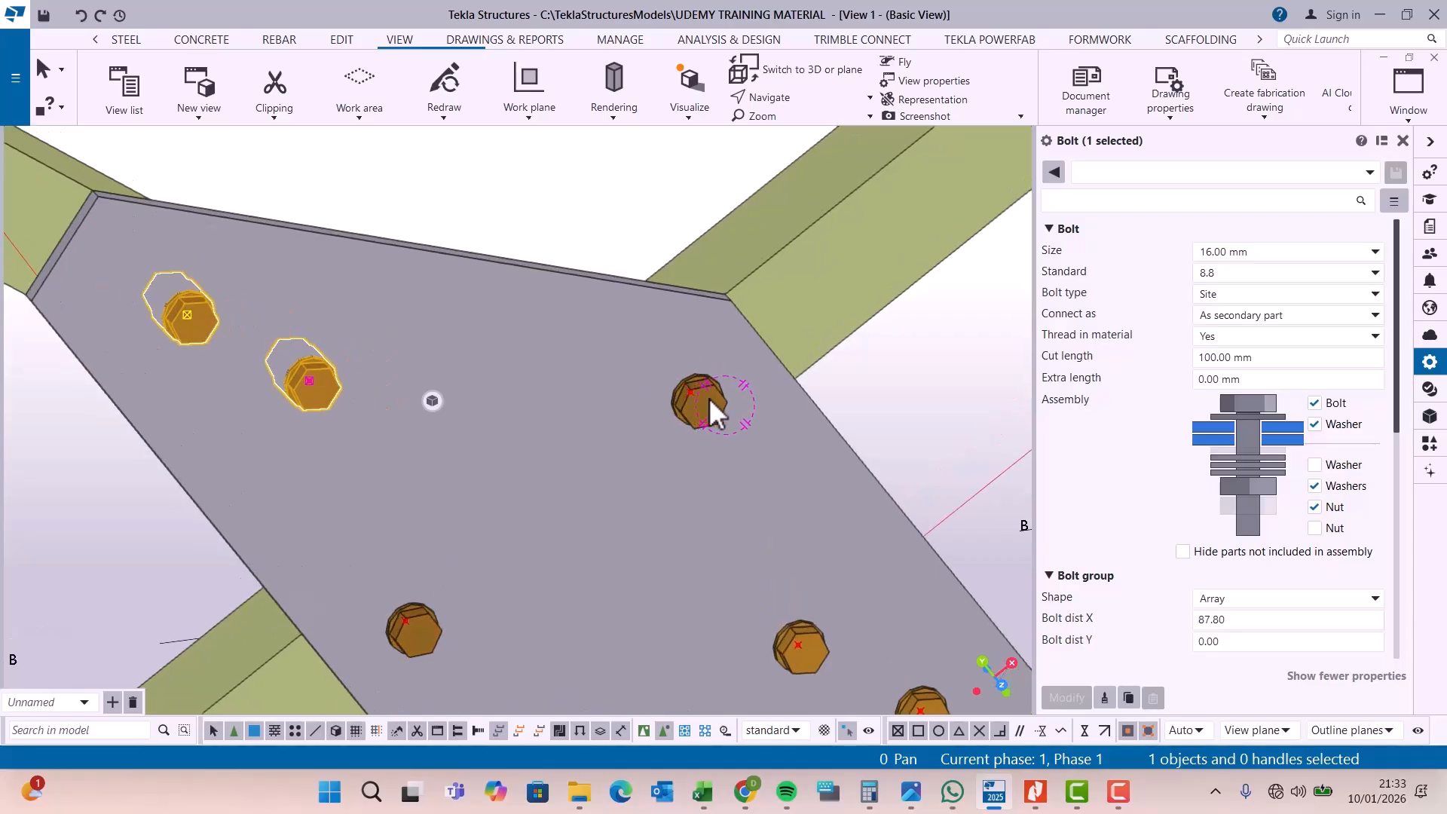
left_click(708, 396, "ctrl")
scroll(591, 292, "down", 2)
scroll(715, 496, "up", 2)
left_click(714, 494, "ctrl")
scroll(671, 497, "down", 3)
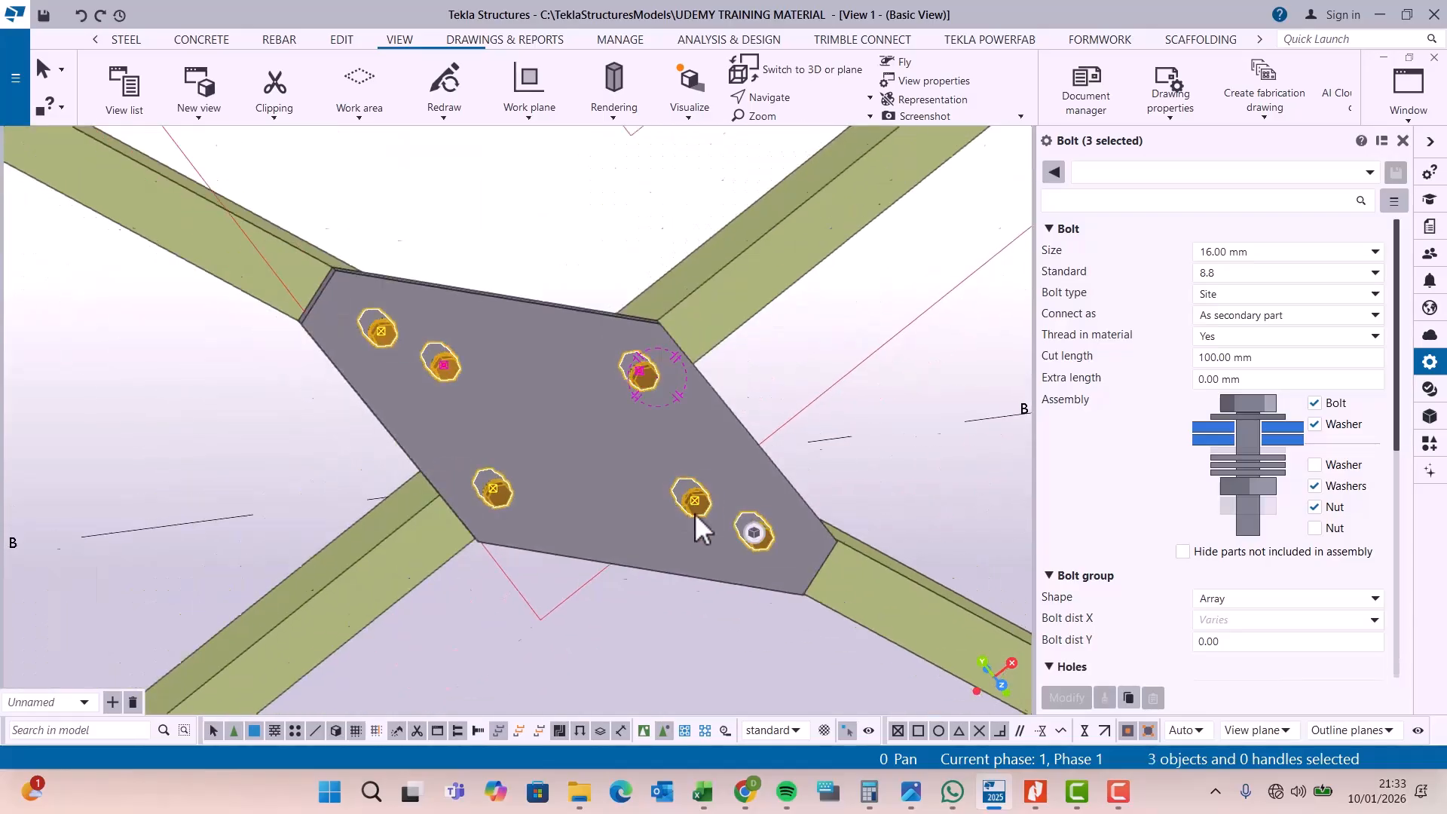
right_click(808, 349)
left_click(846, 375)
scroll(433, 299, "up", 4)
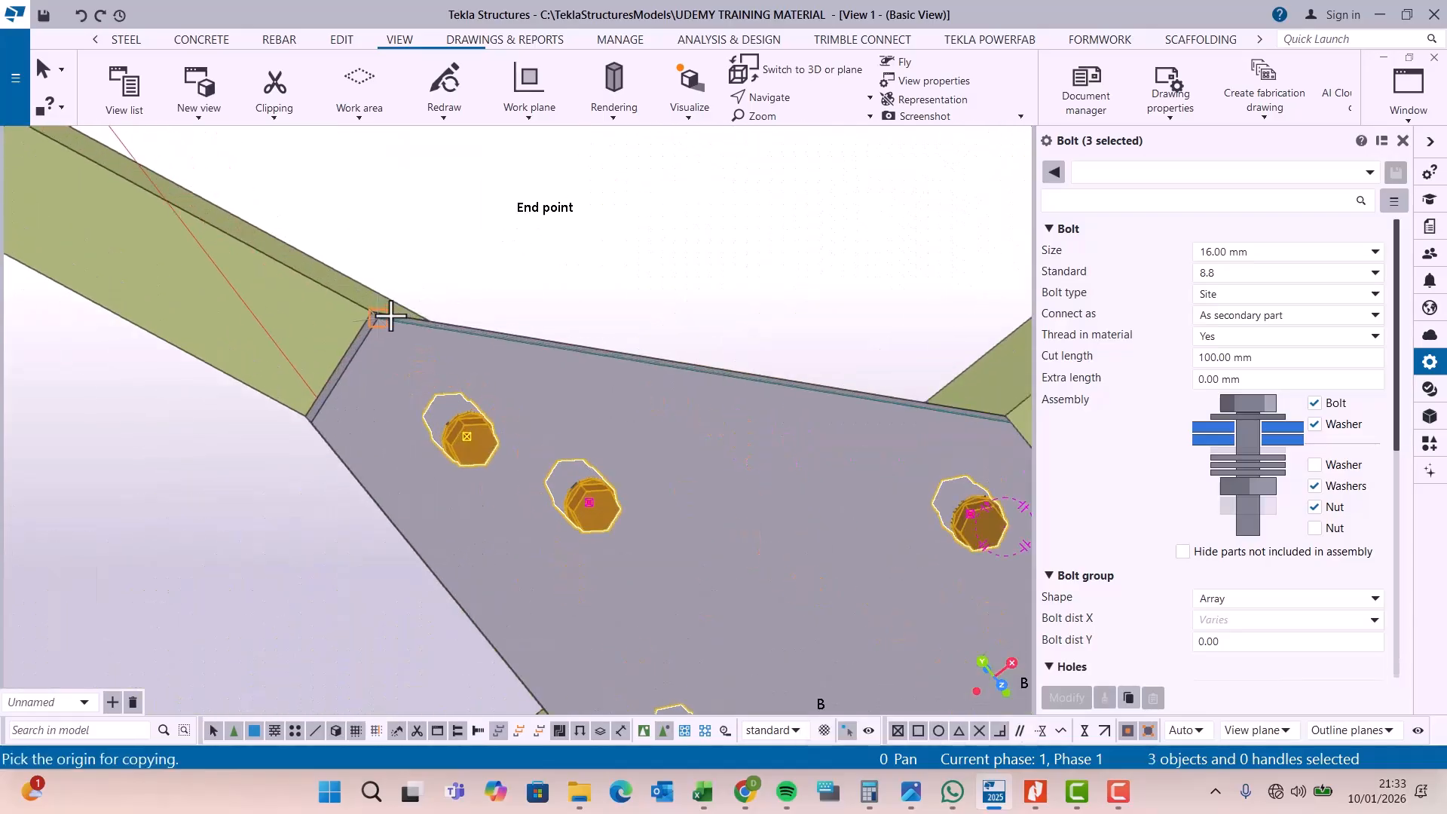
left_click(352, 311)
scroll(482, 429, "down", 4)
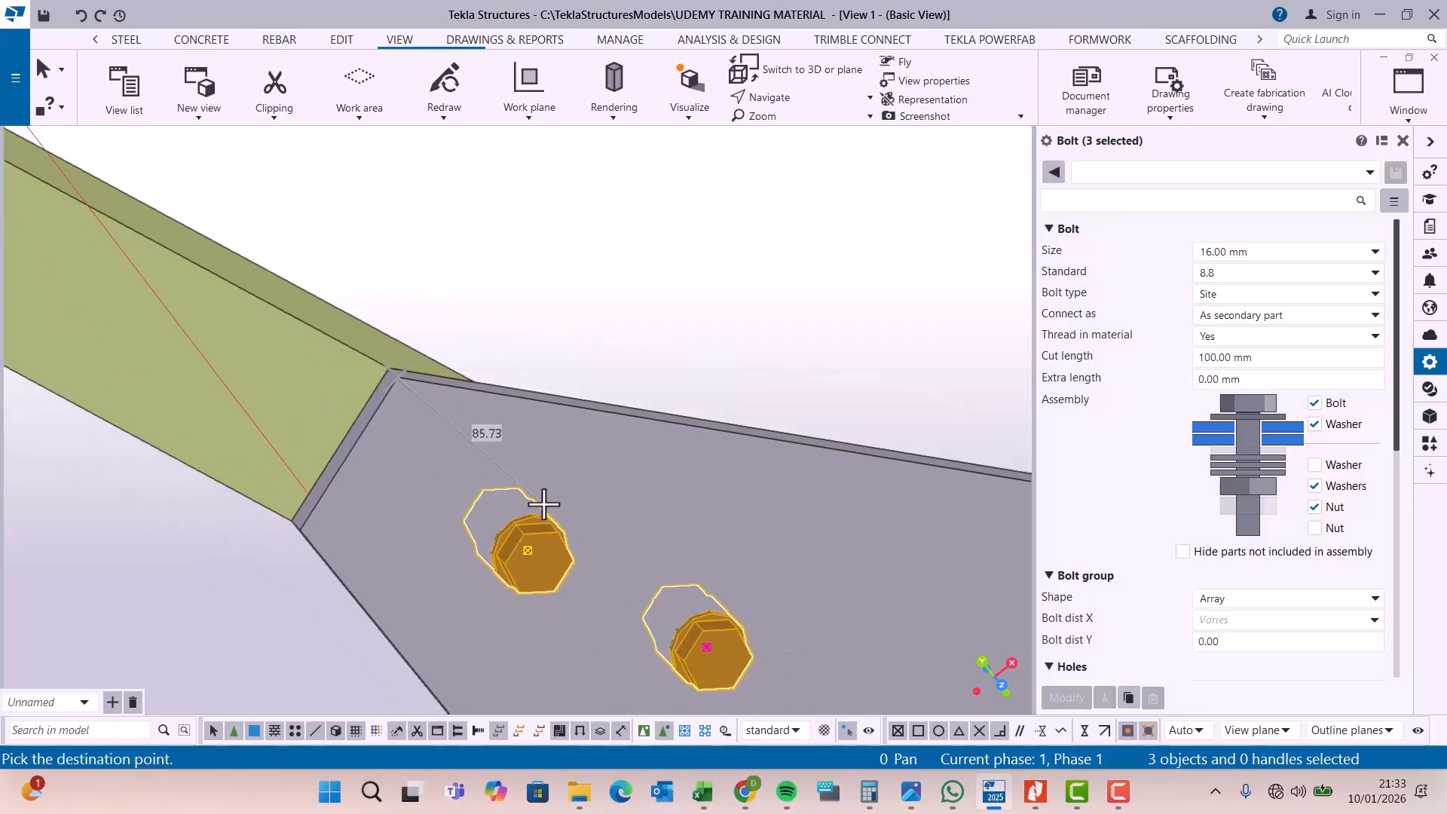
scroll(594, 480, "down", 6)
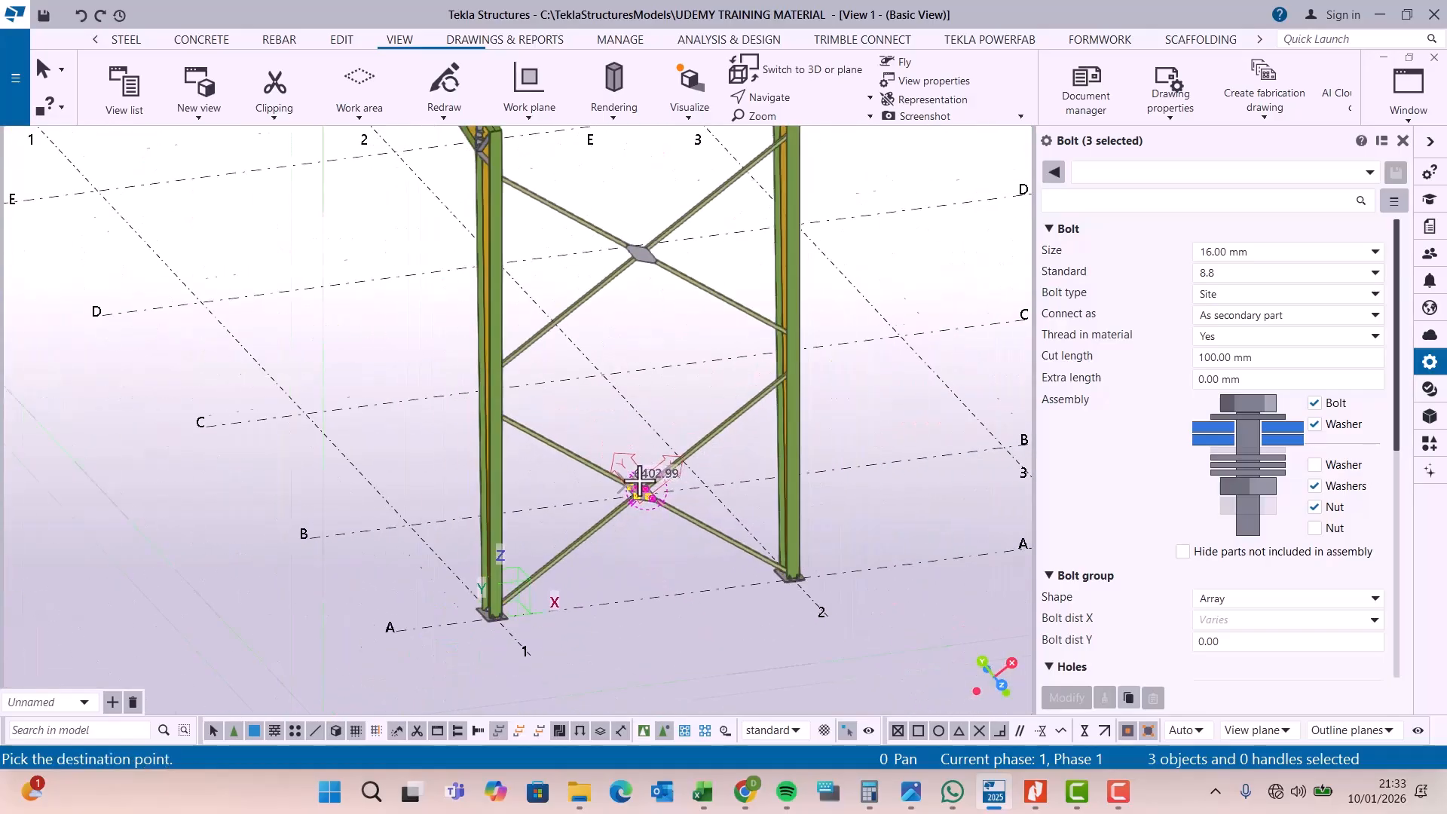
scroll(656, 309, "up", 8)
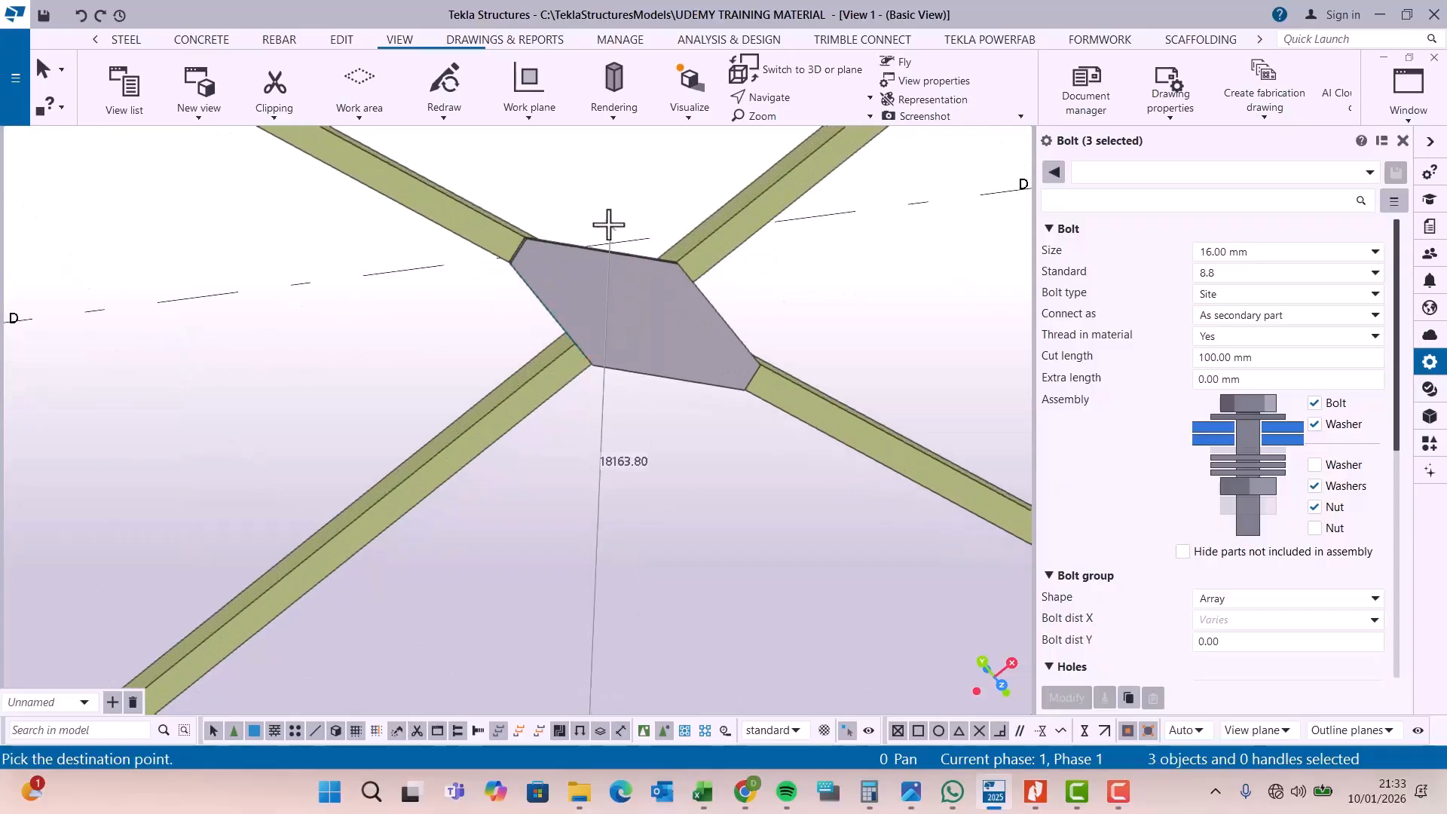
scroll(490, 249, "up", 4)
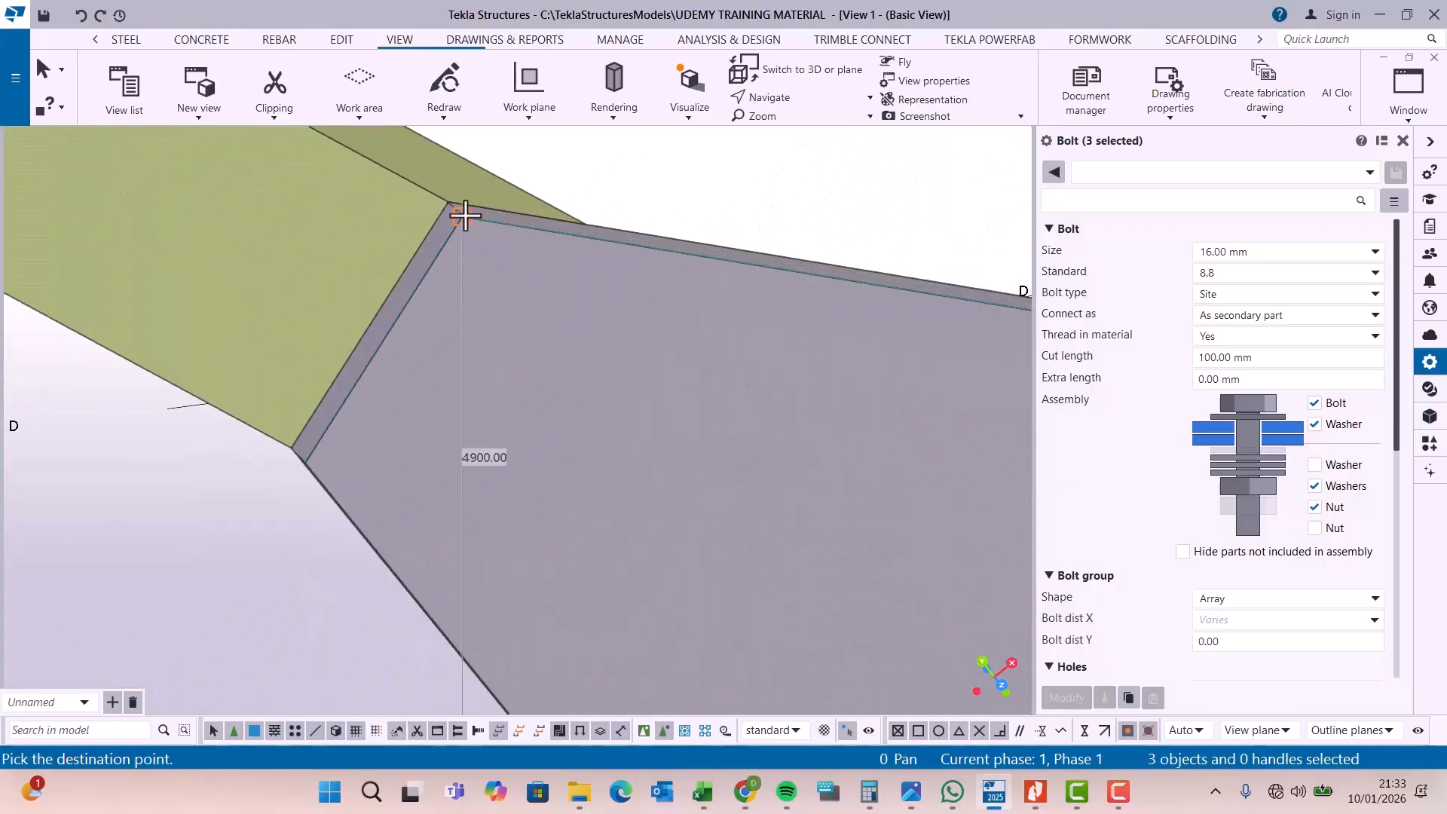
left_click(464, 218)
right_click(663, 197)
key("Escape")
scroll(501, 220, "down", 5)
scroll(529, 289, "down", 2)
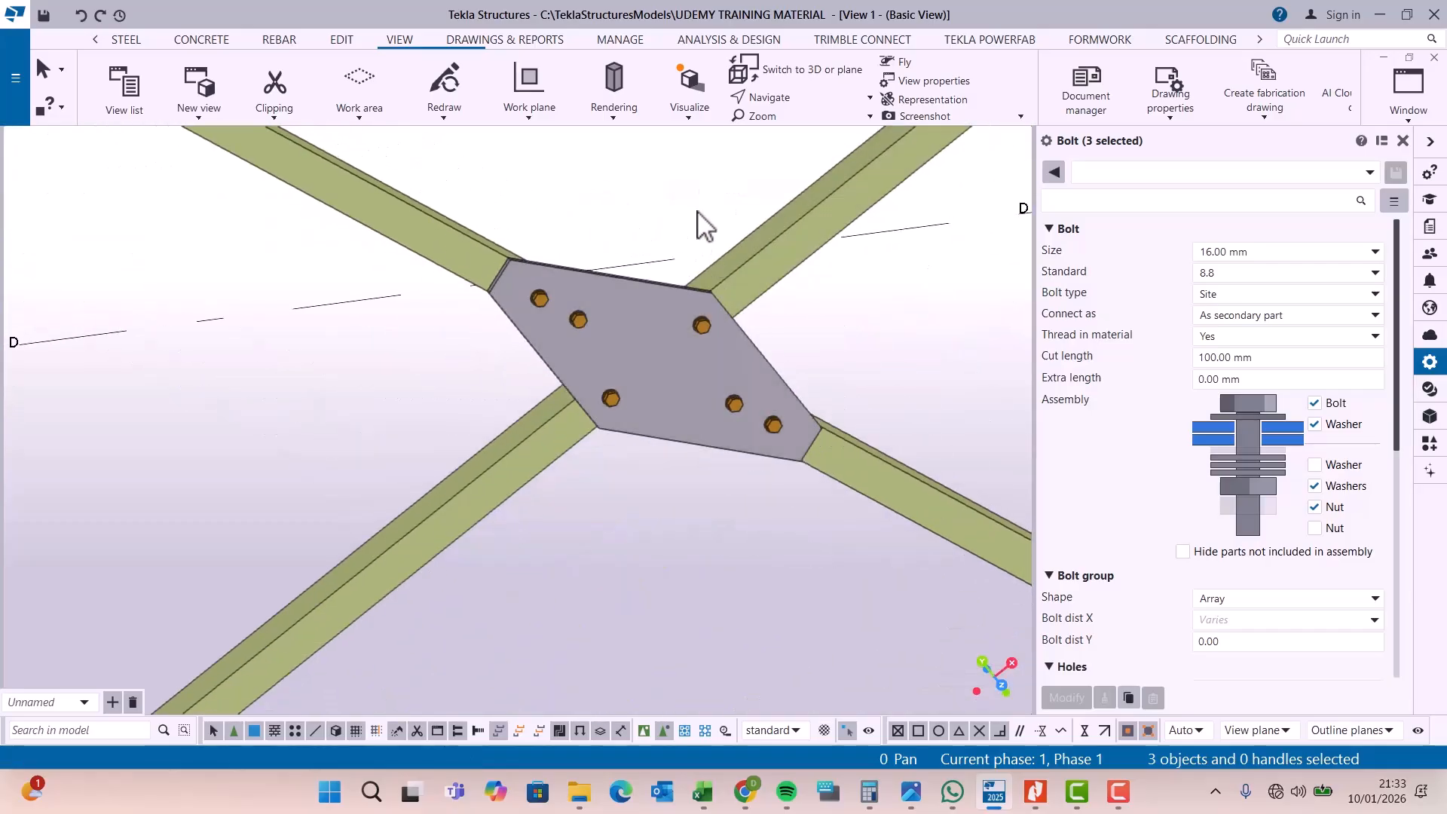
left_click(690, 214)
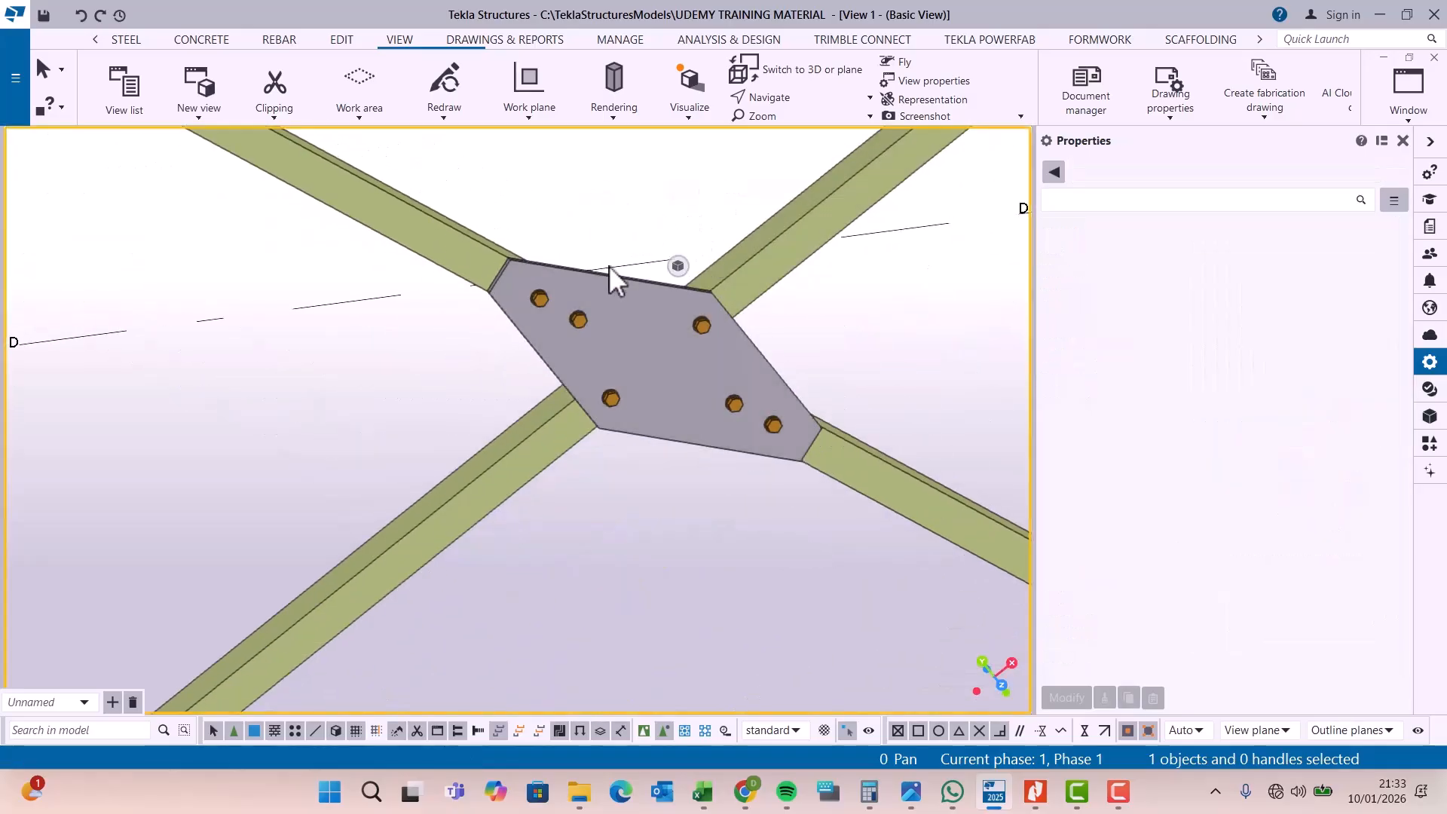
right_click(597, 170)
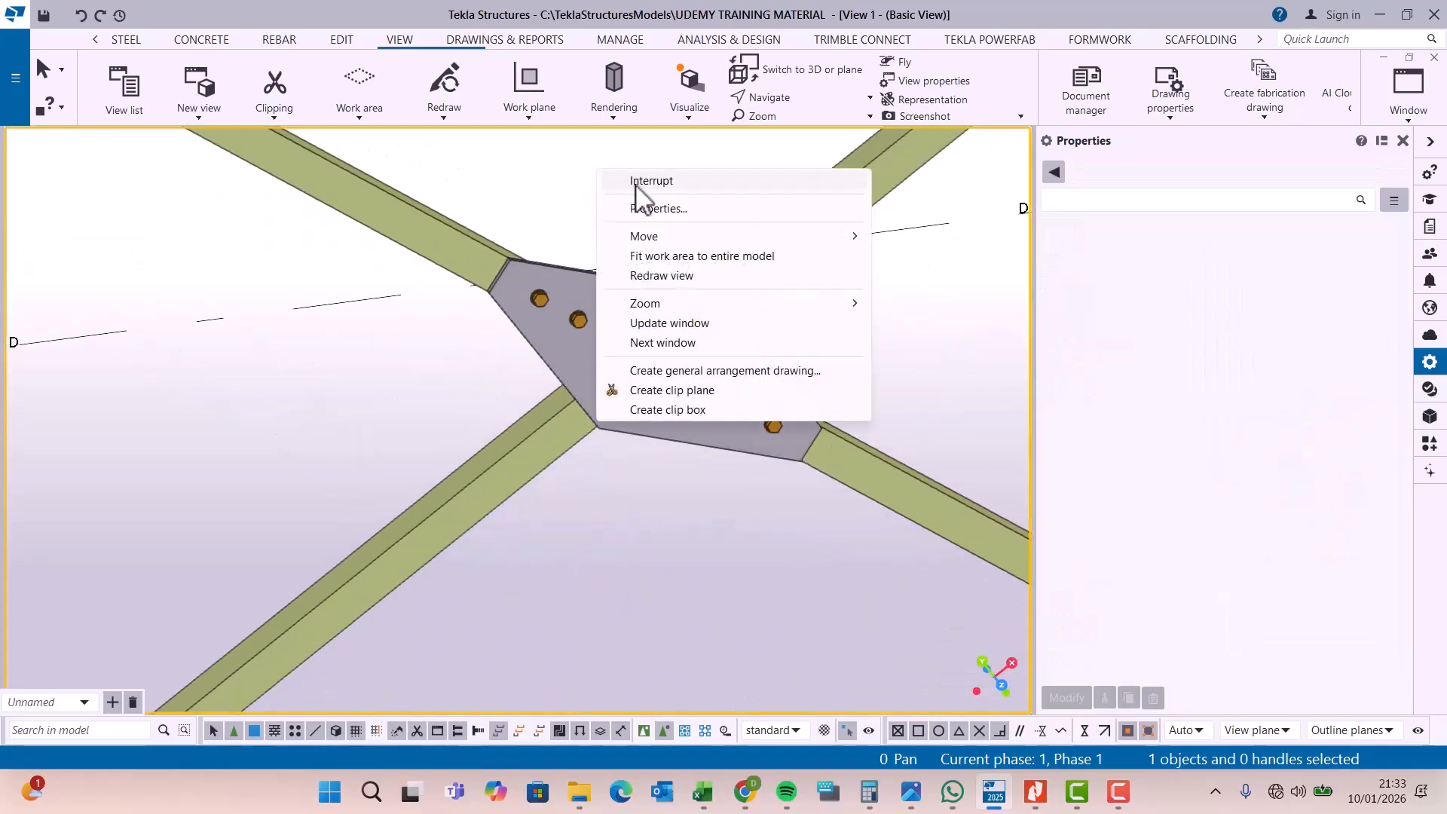
left_click(656, 277)
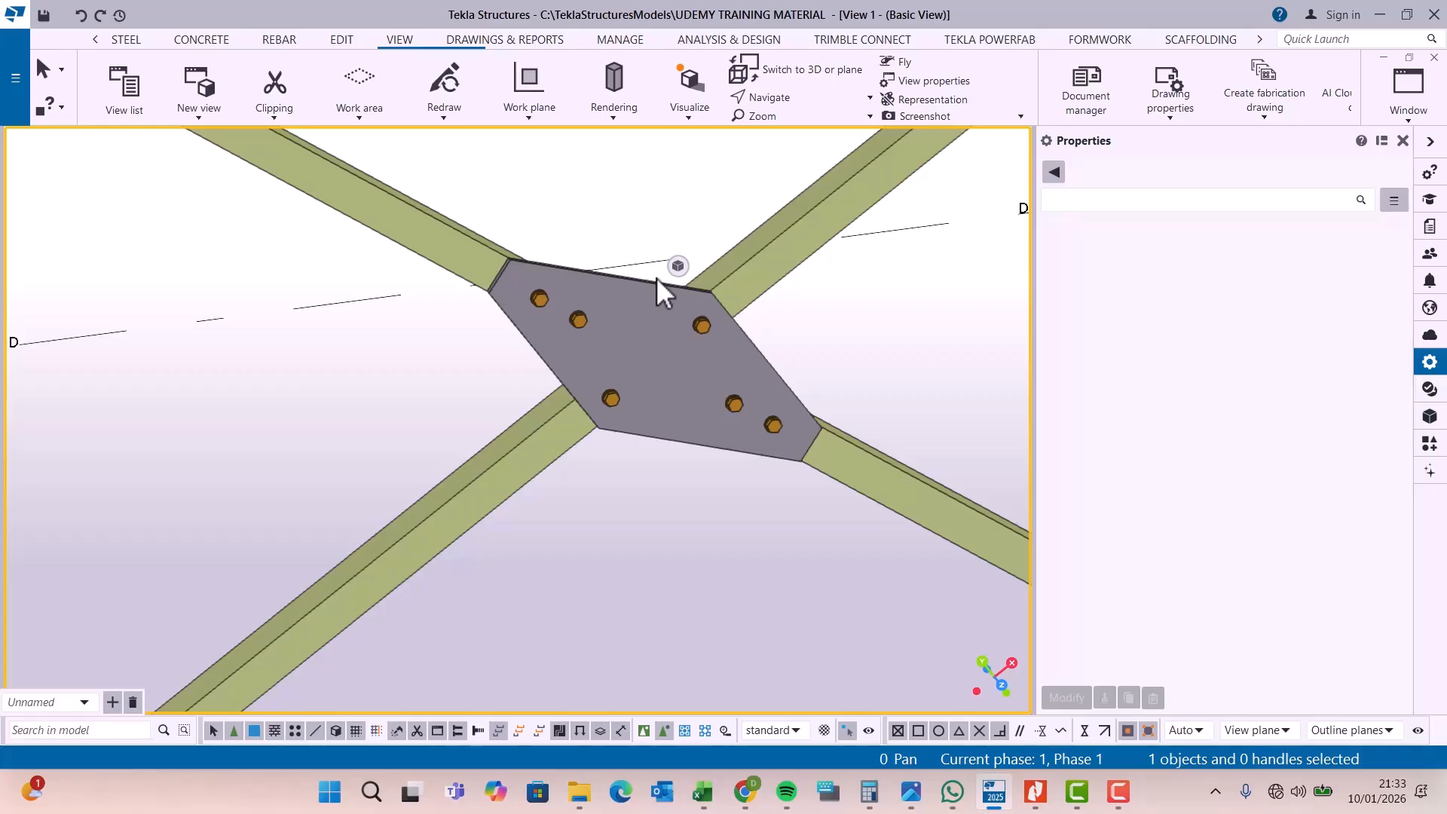
- Rotate the view about the upper gusset plate to inspect both bolted bracing crossings in the frame
left_click(818, 97)
left_click(815, 137)
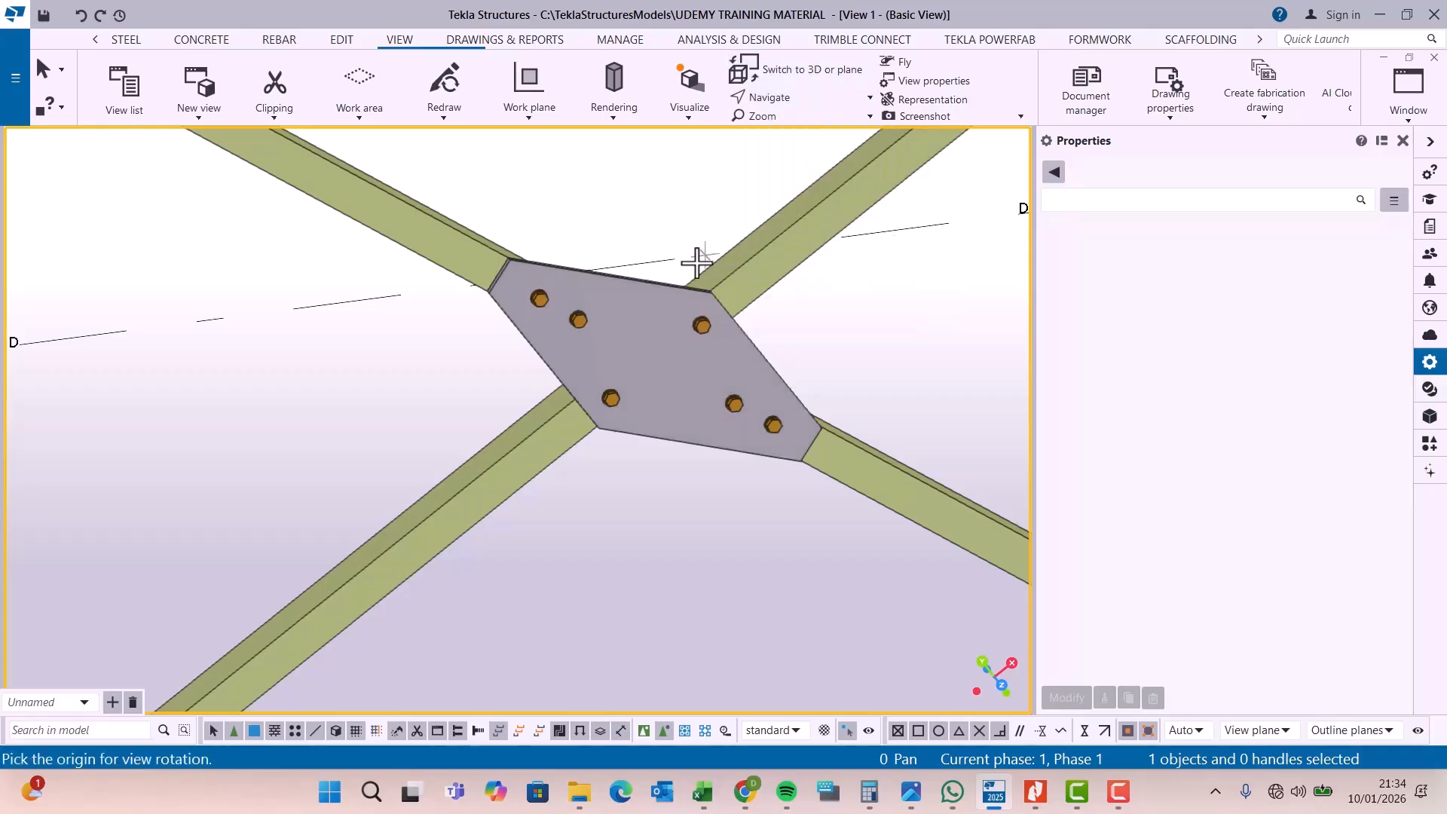
left_click(630, 355)
left_click_drag(668, 355, 636, 504)
scroll(603, 502, "up", 6)
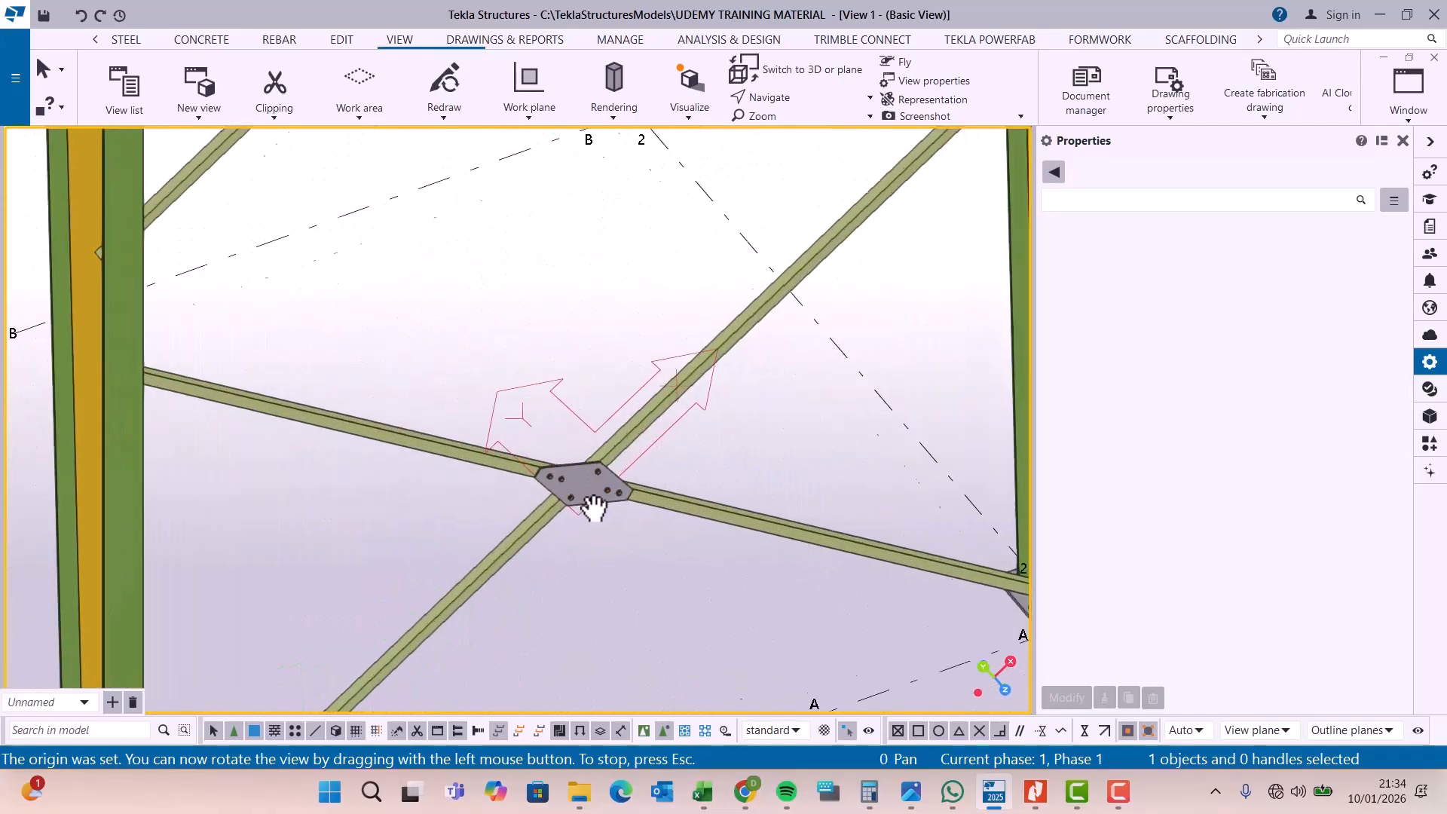
scroll(575, 501, "down", 2)
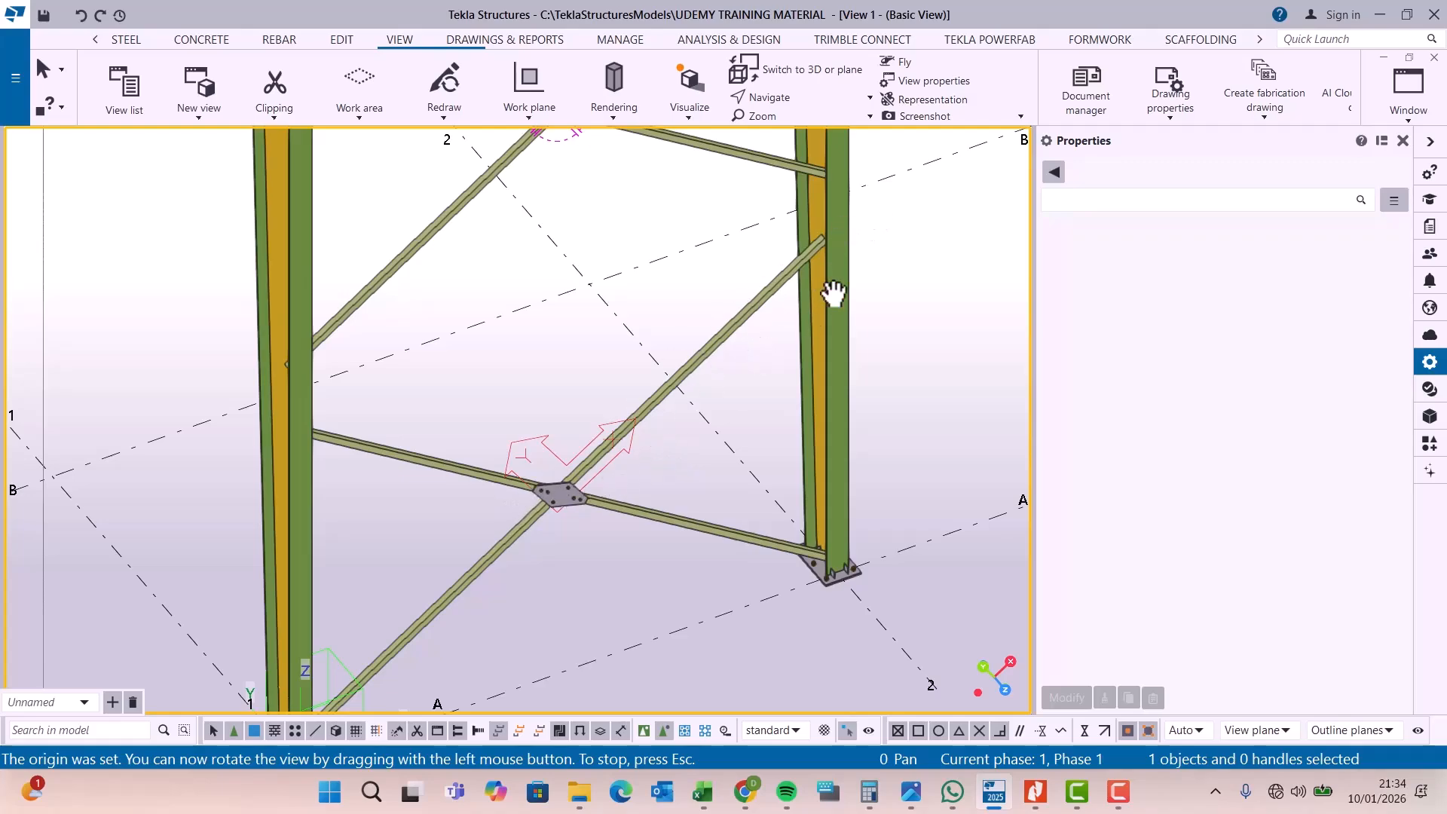
scroll(834, 297, "down", 3)
right_click(860, 278)
left_click(882, 285)
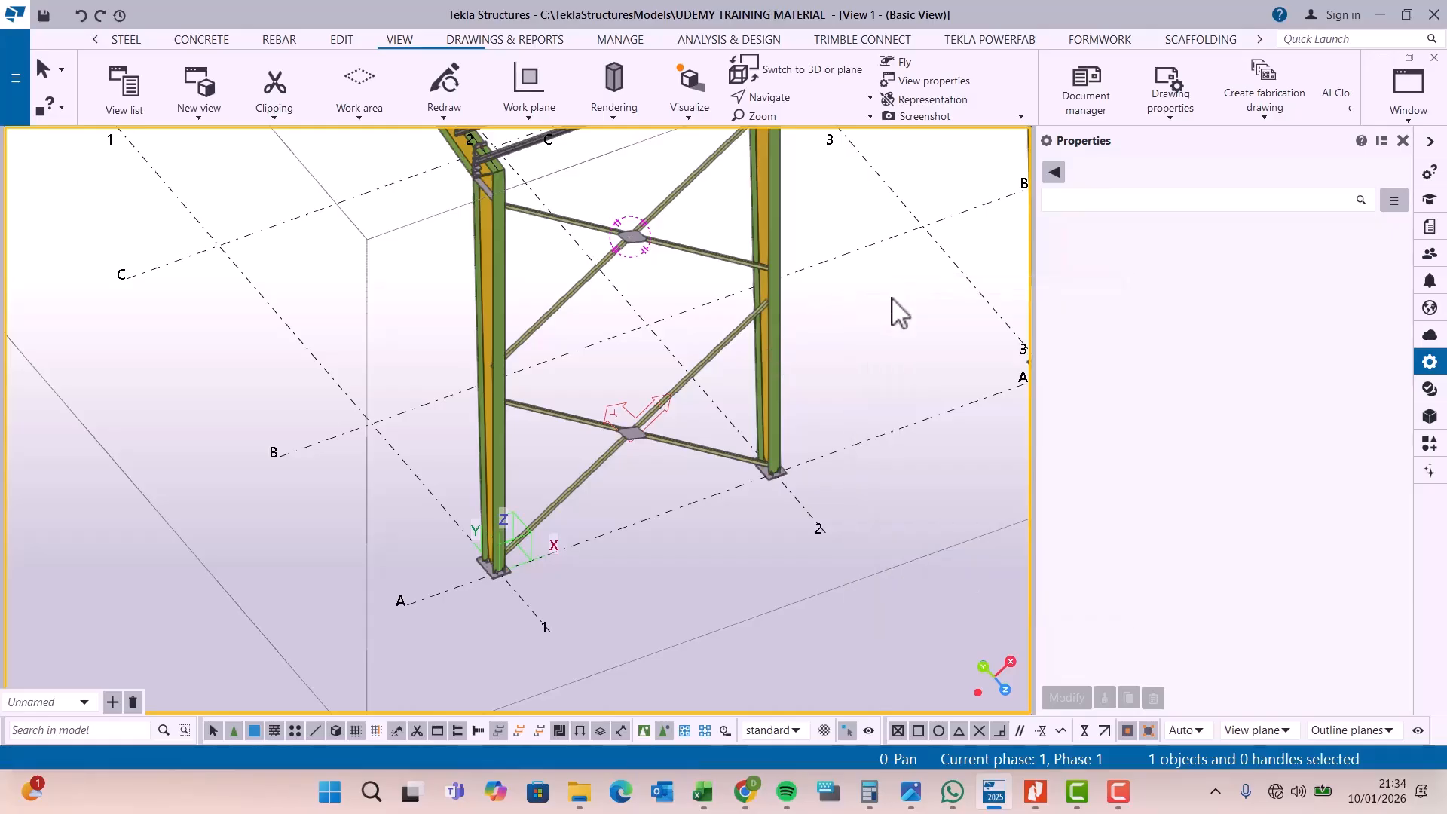
- Set the work plane parallel to XY at depth coordinate 0.00 and collapse the side pane to enlarge the model view
left_click(398, 41)
left_click(530, 107)
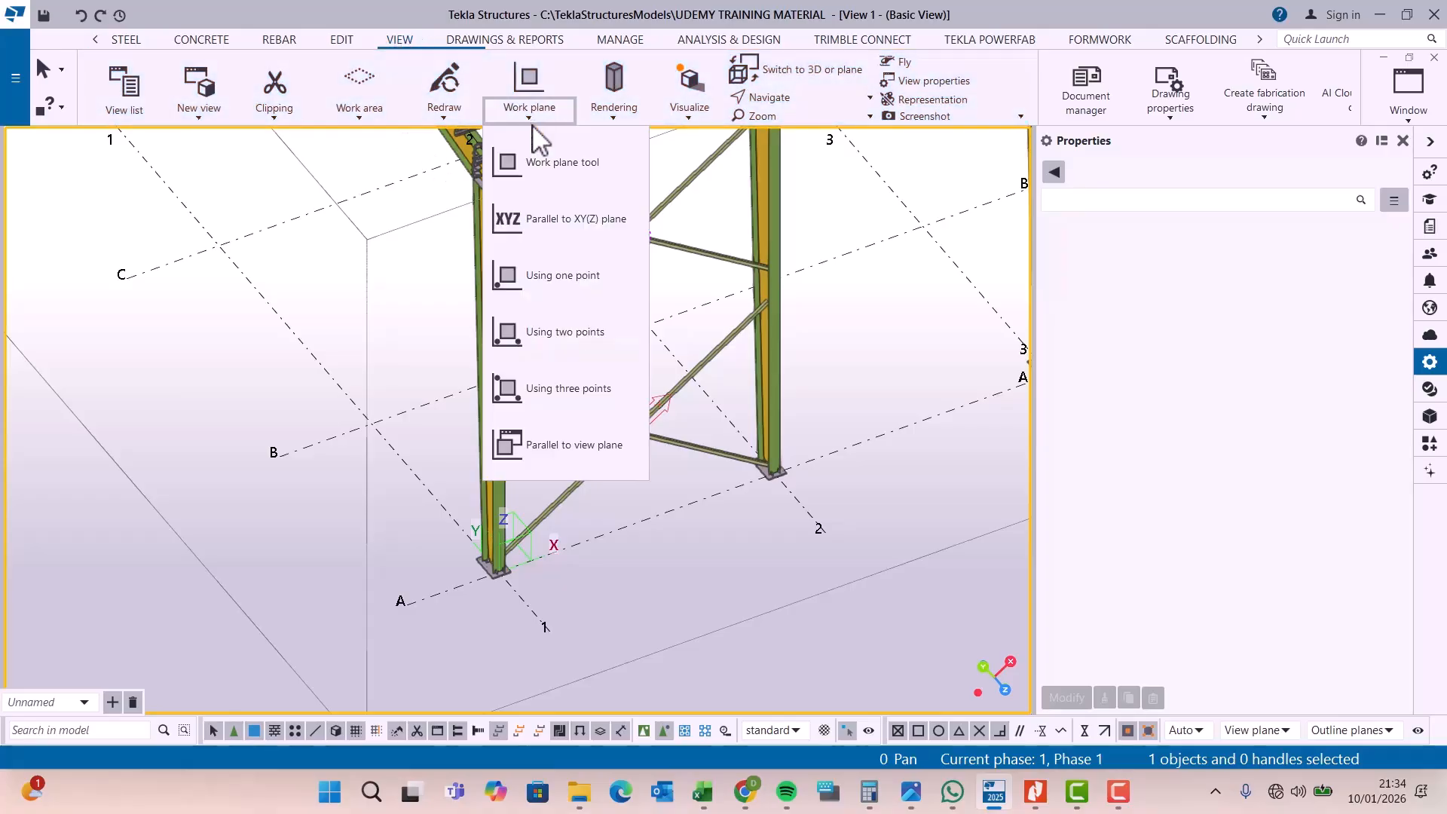
left_click(545, 220)
left_click(124, 300)
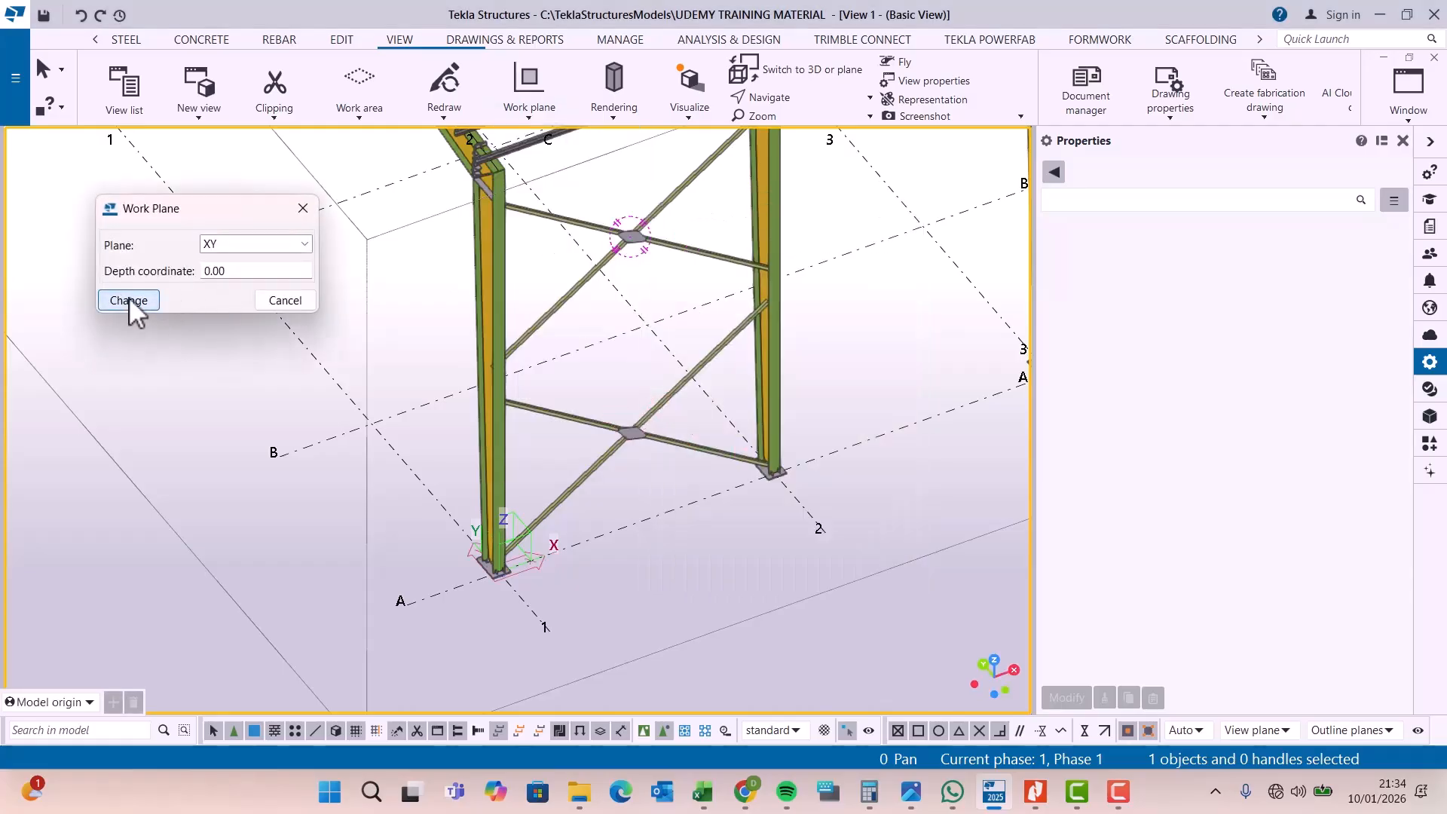
left_click(303, 209)
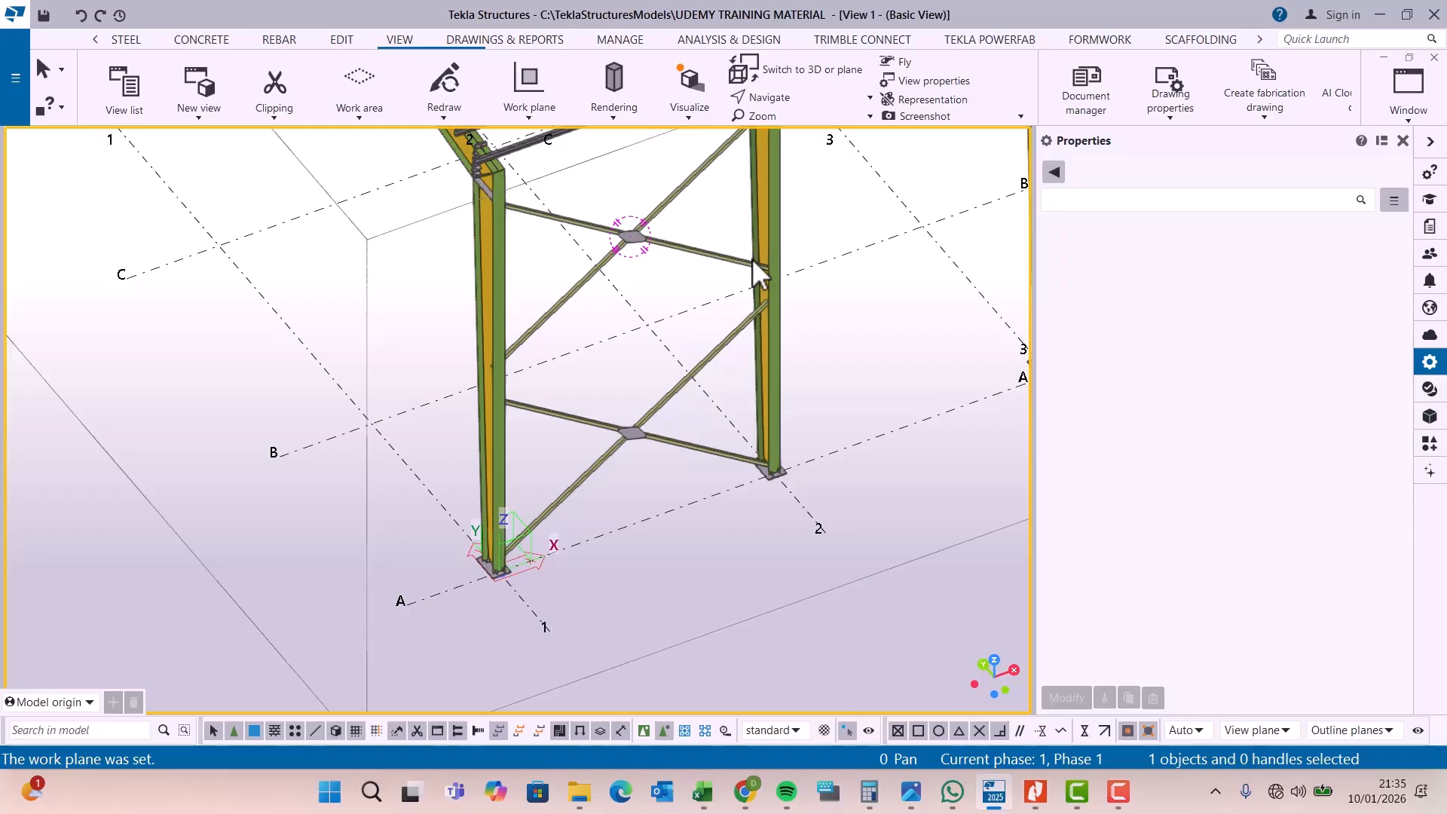
left_click(1430, 142)
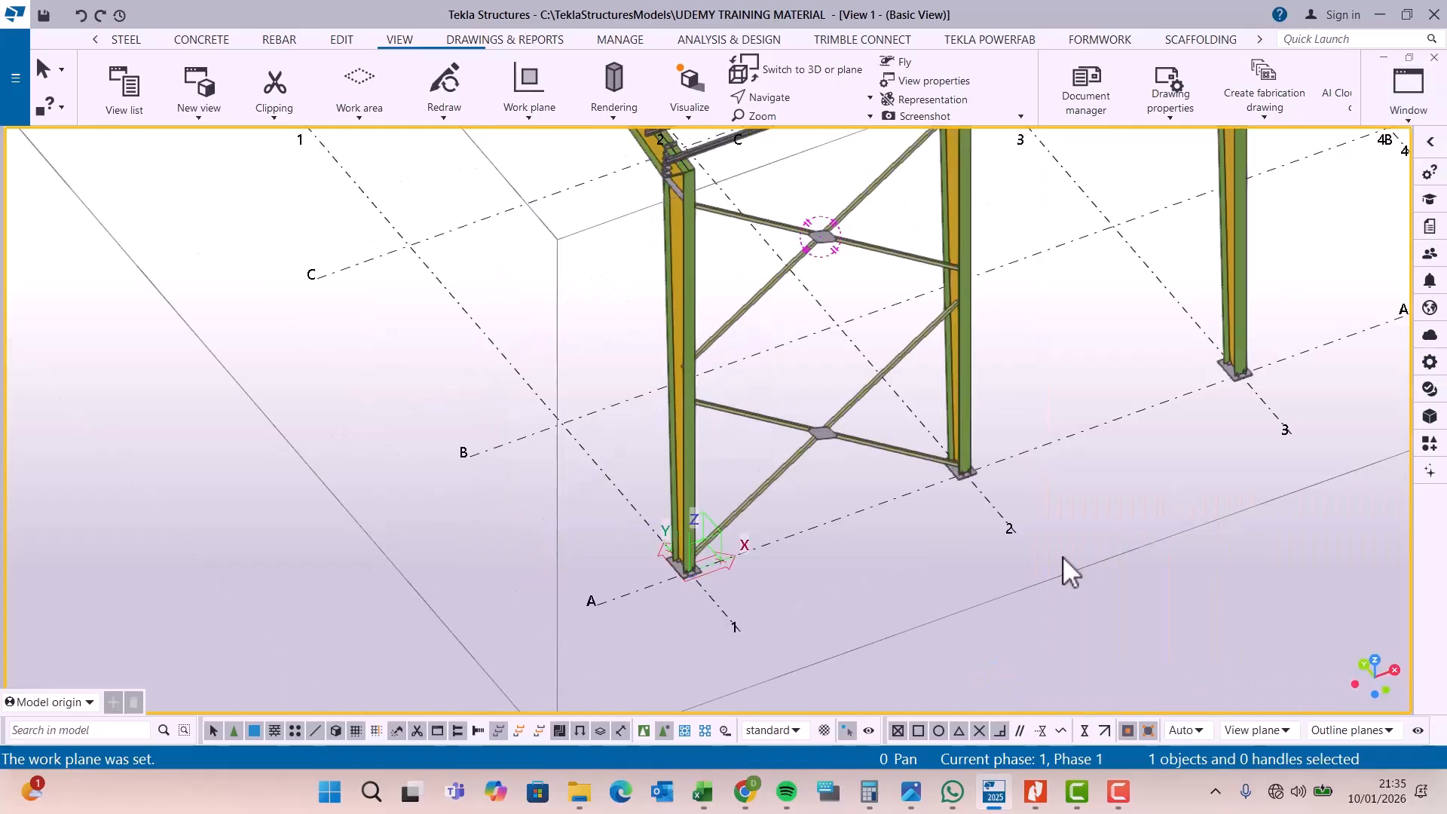